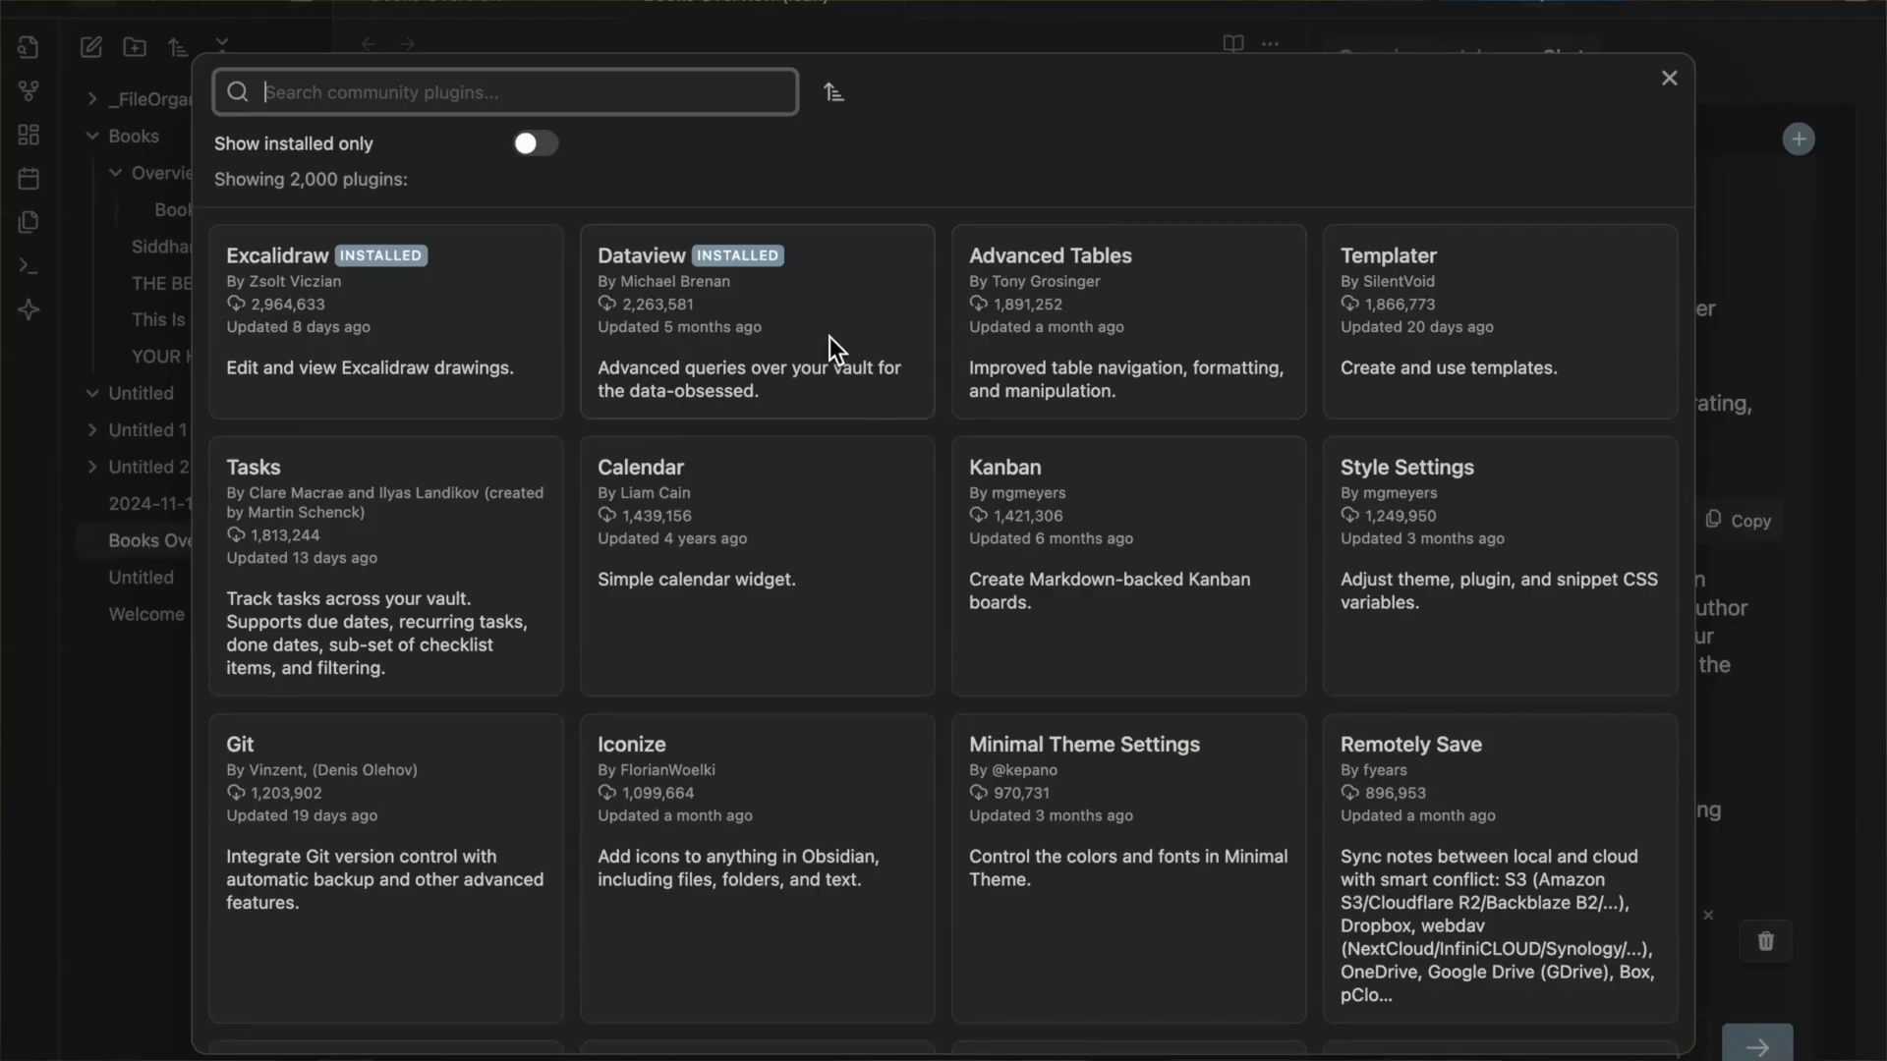
# Step: Open the Dataview plugin's details and scroll through its README example queries and result tables
pyautogui.click(829, 346)
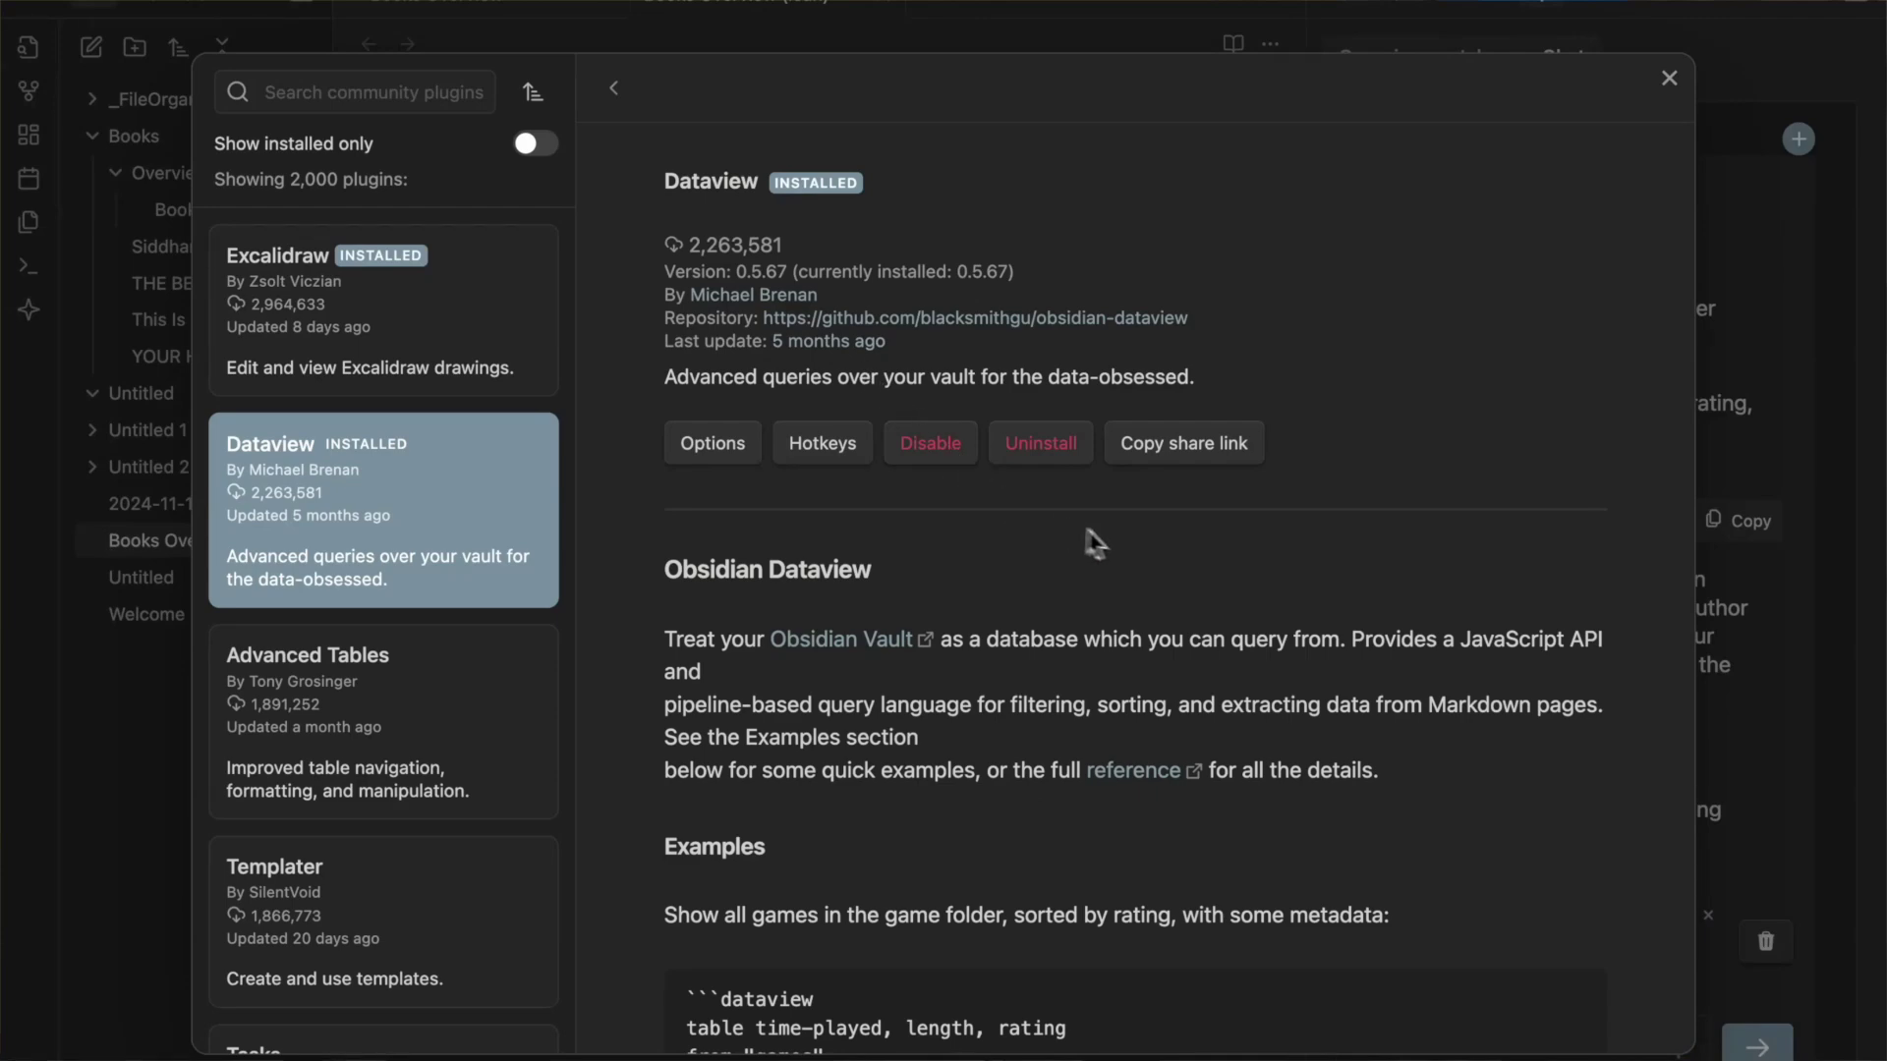
pyautogui.scroll(-5, 1163, 546)
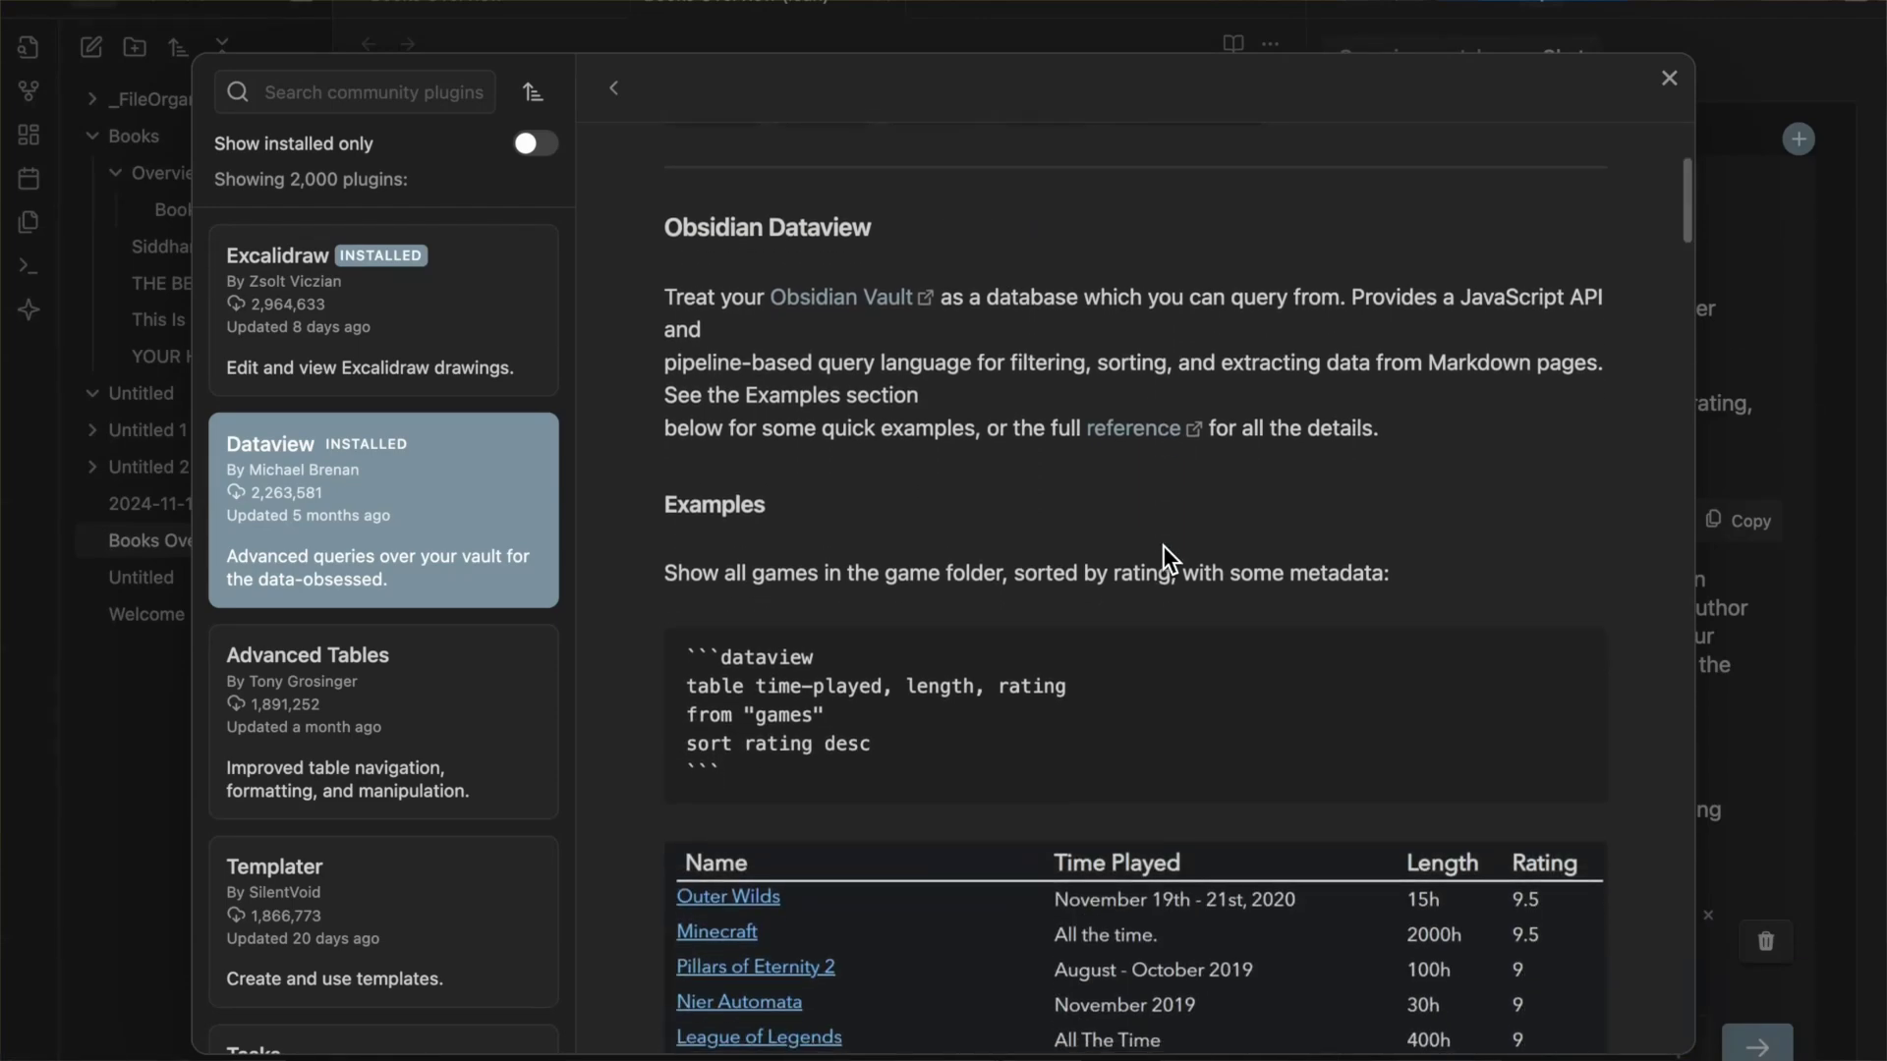
pyautogui.scroll(-5, 1163, 546)
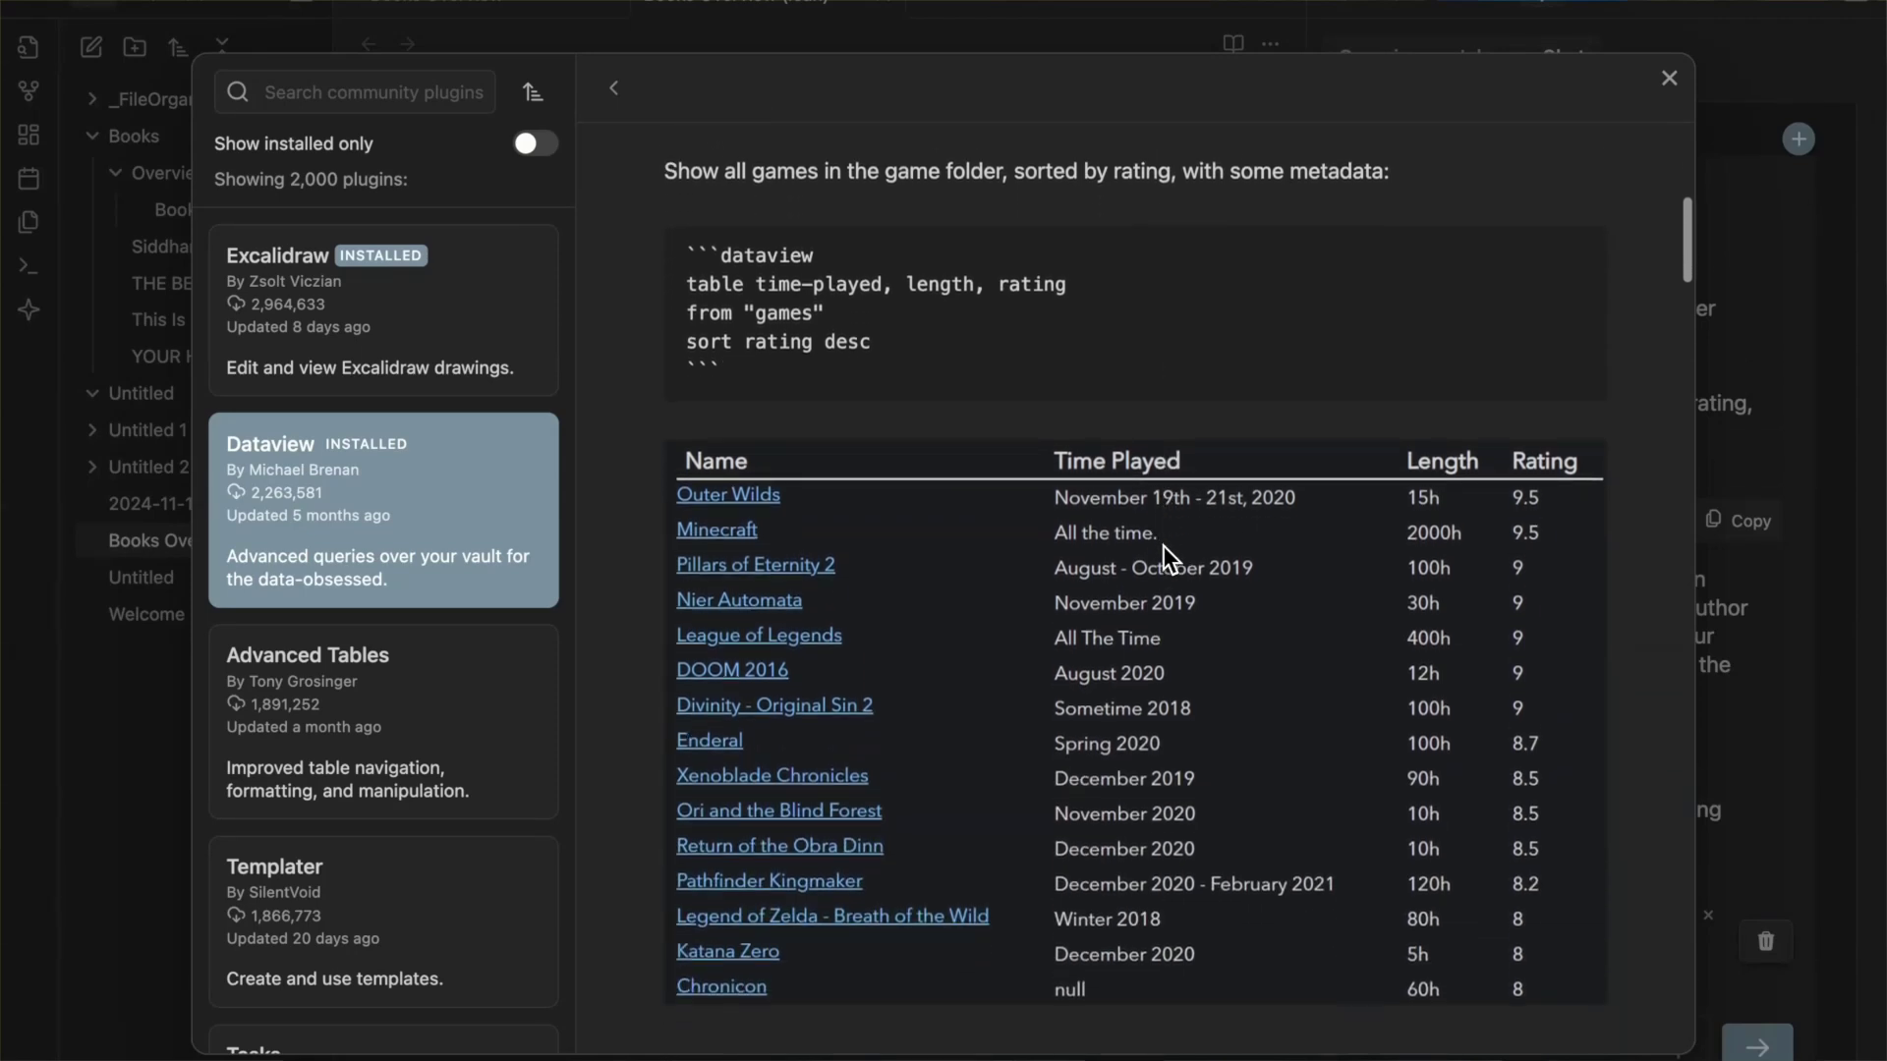
pyautogui.scroll(-5, 1163, 545)
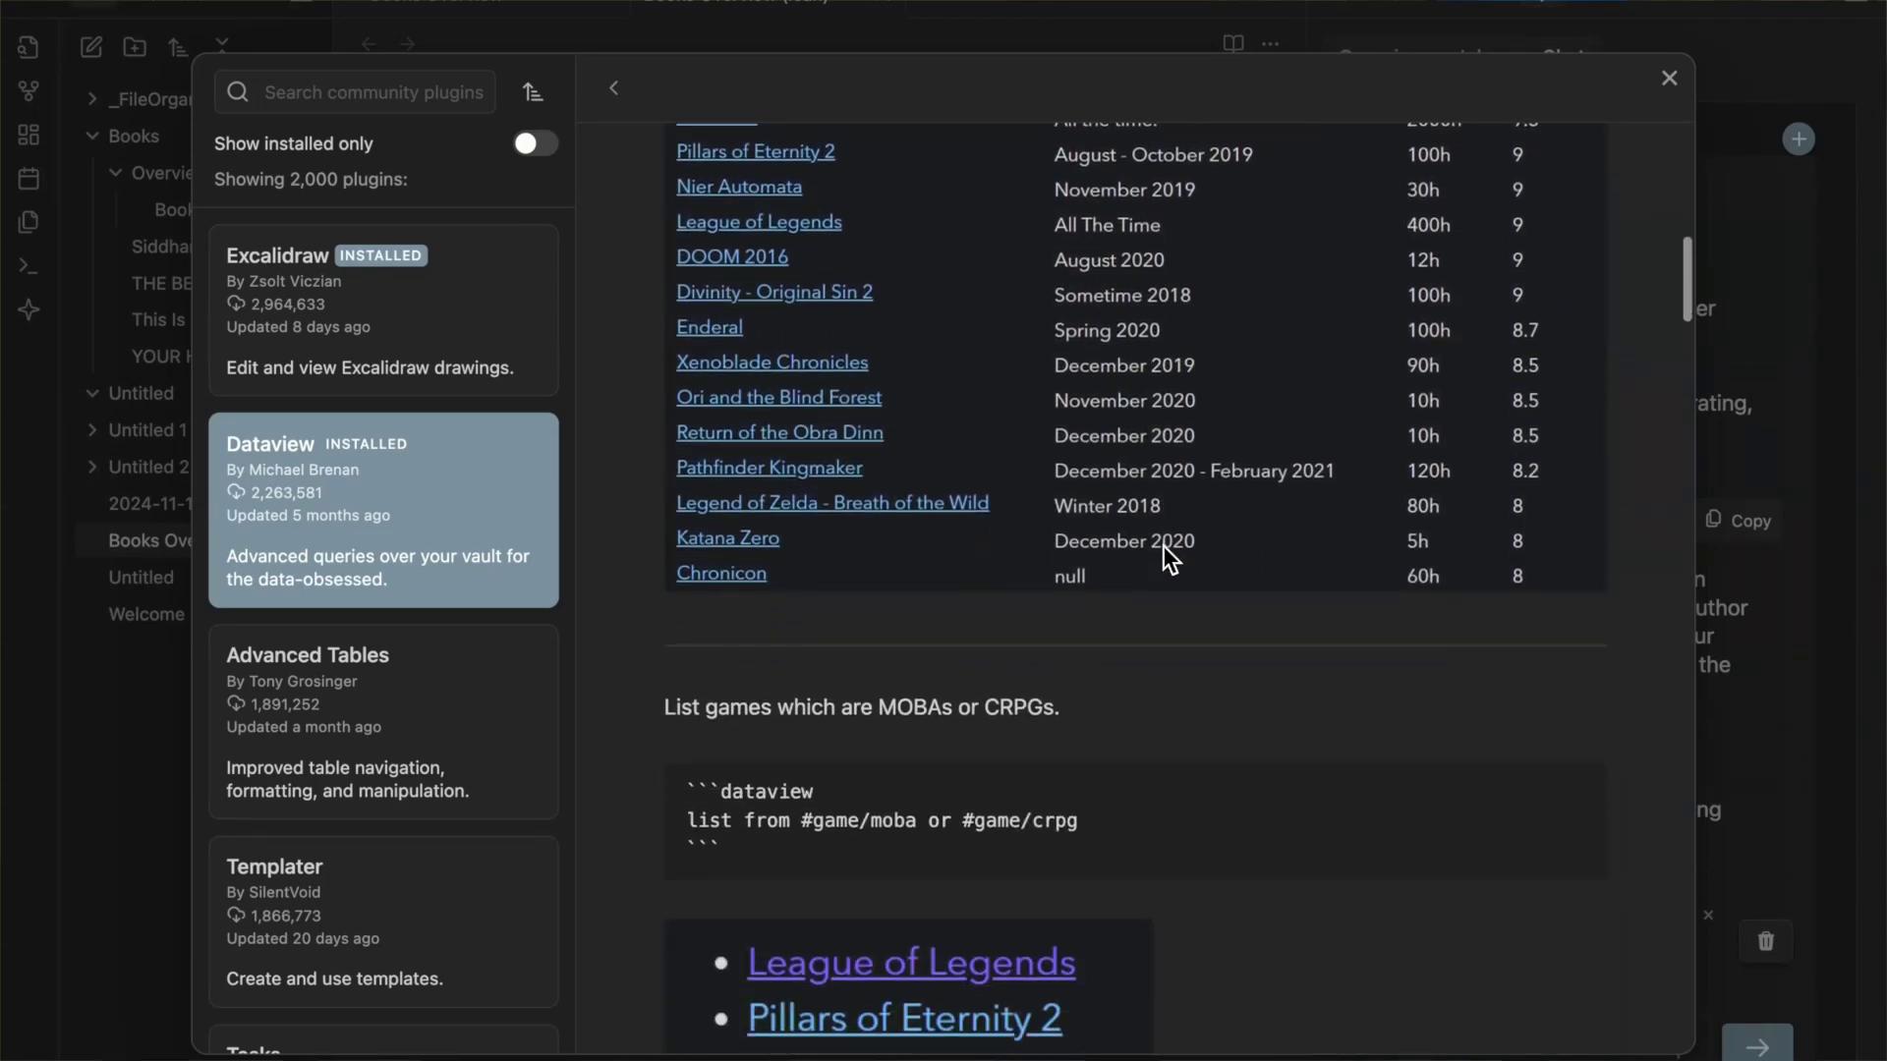
pyautogui.scroll(-5, 1163, 546)
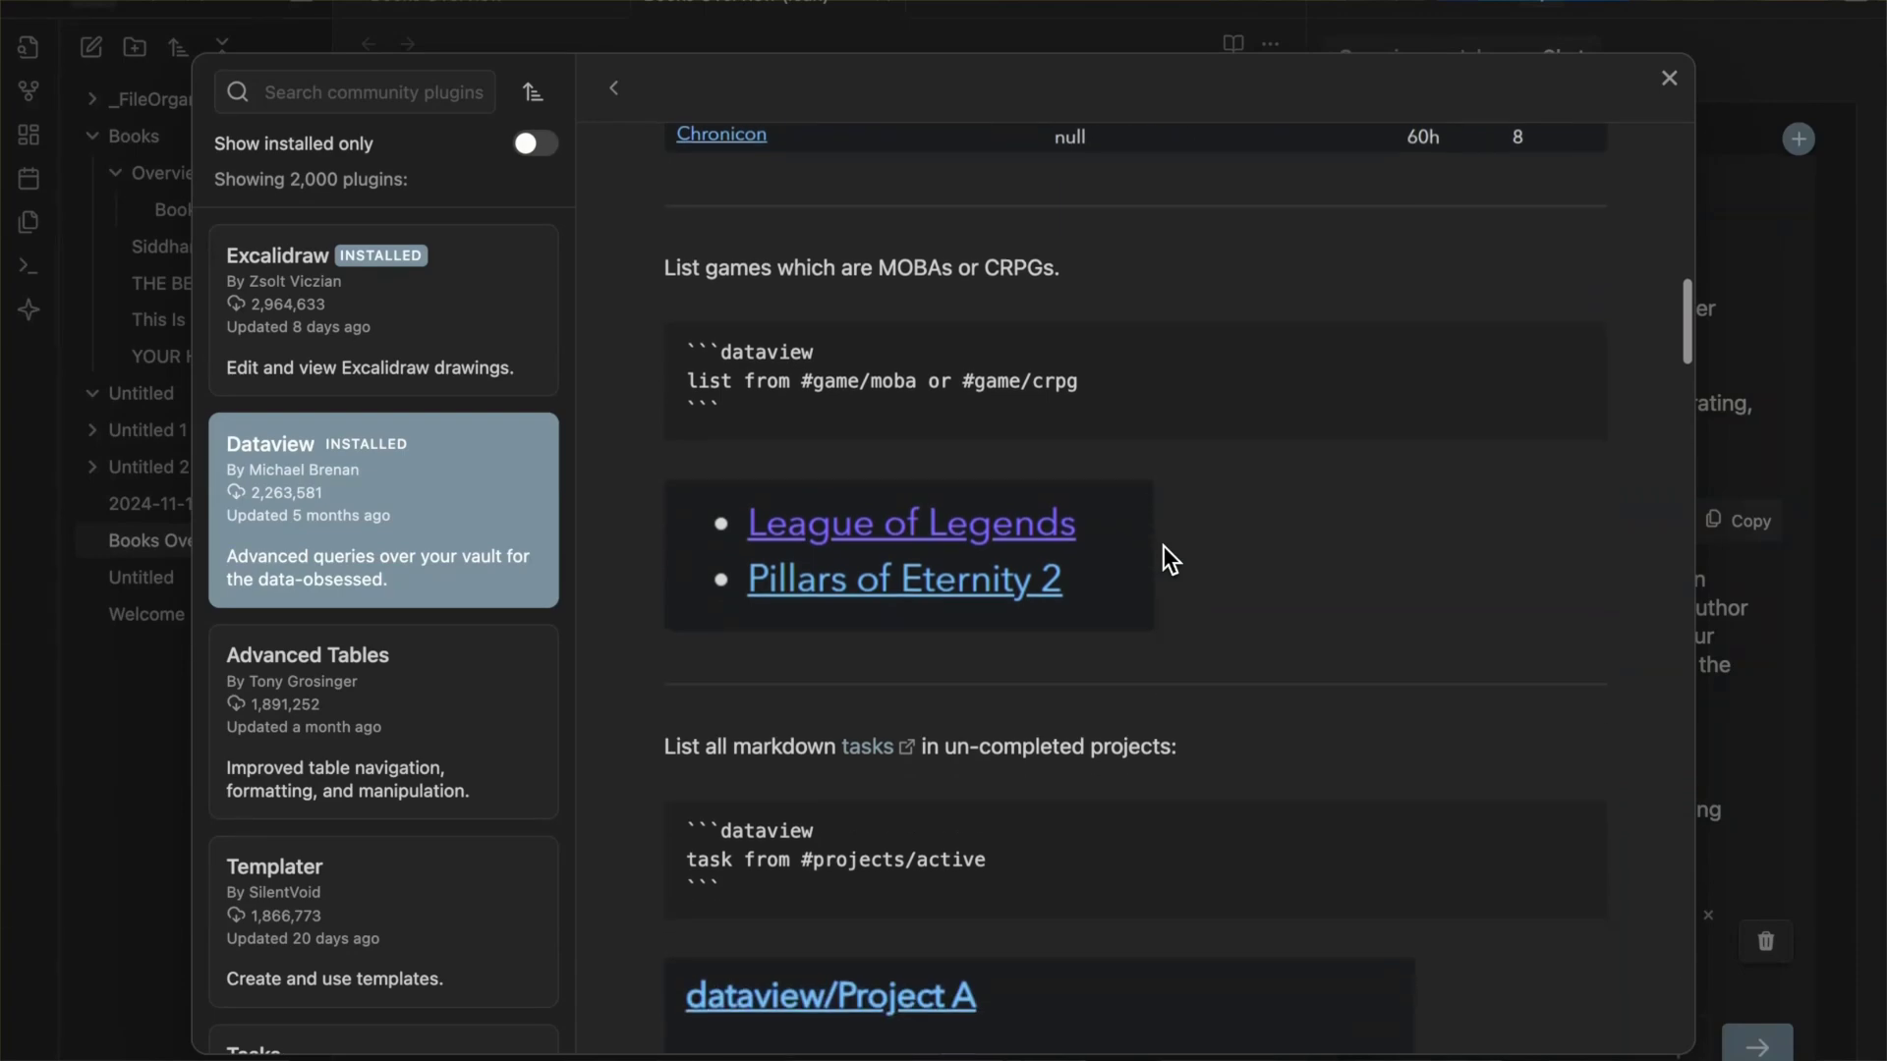
pyautogui.scroll(-5, 1164, 547)
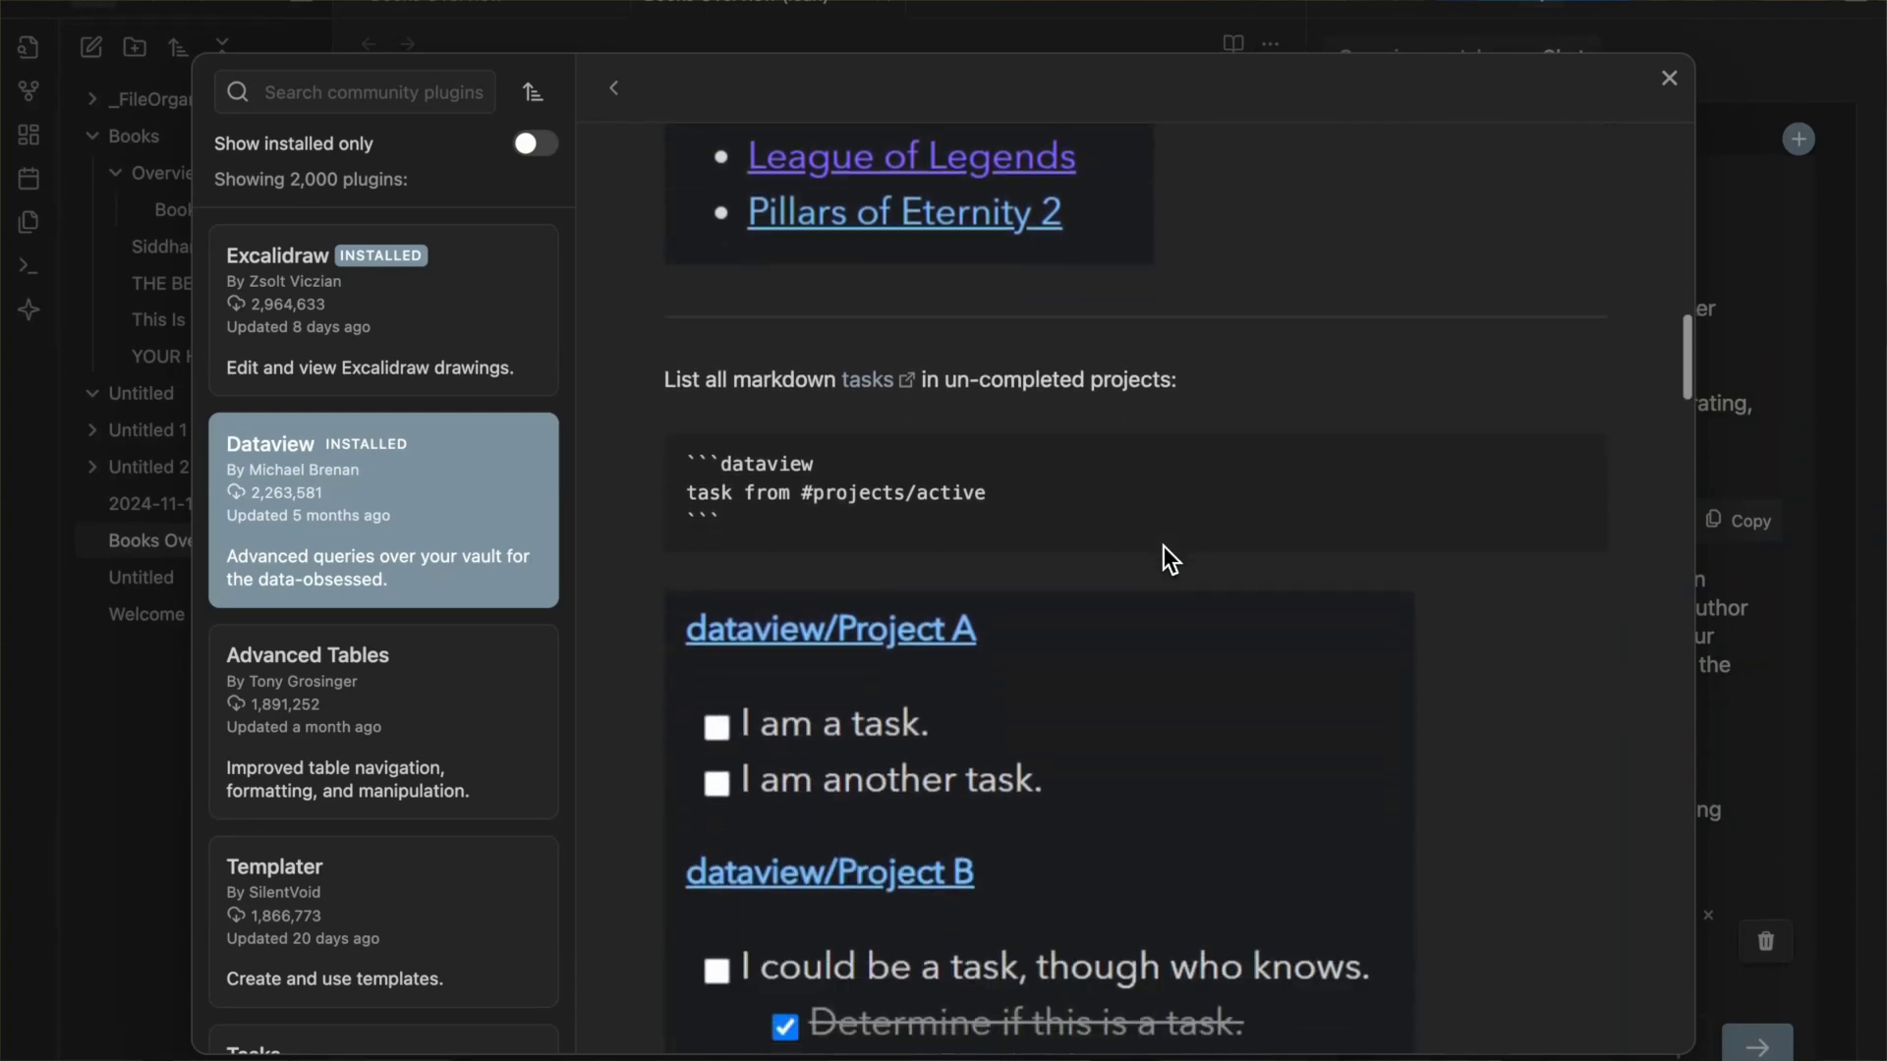
pyautogui.scroll(-6, 1164, 548)
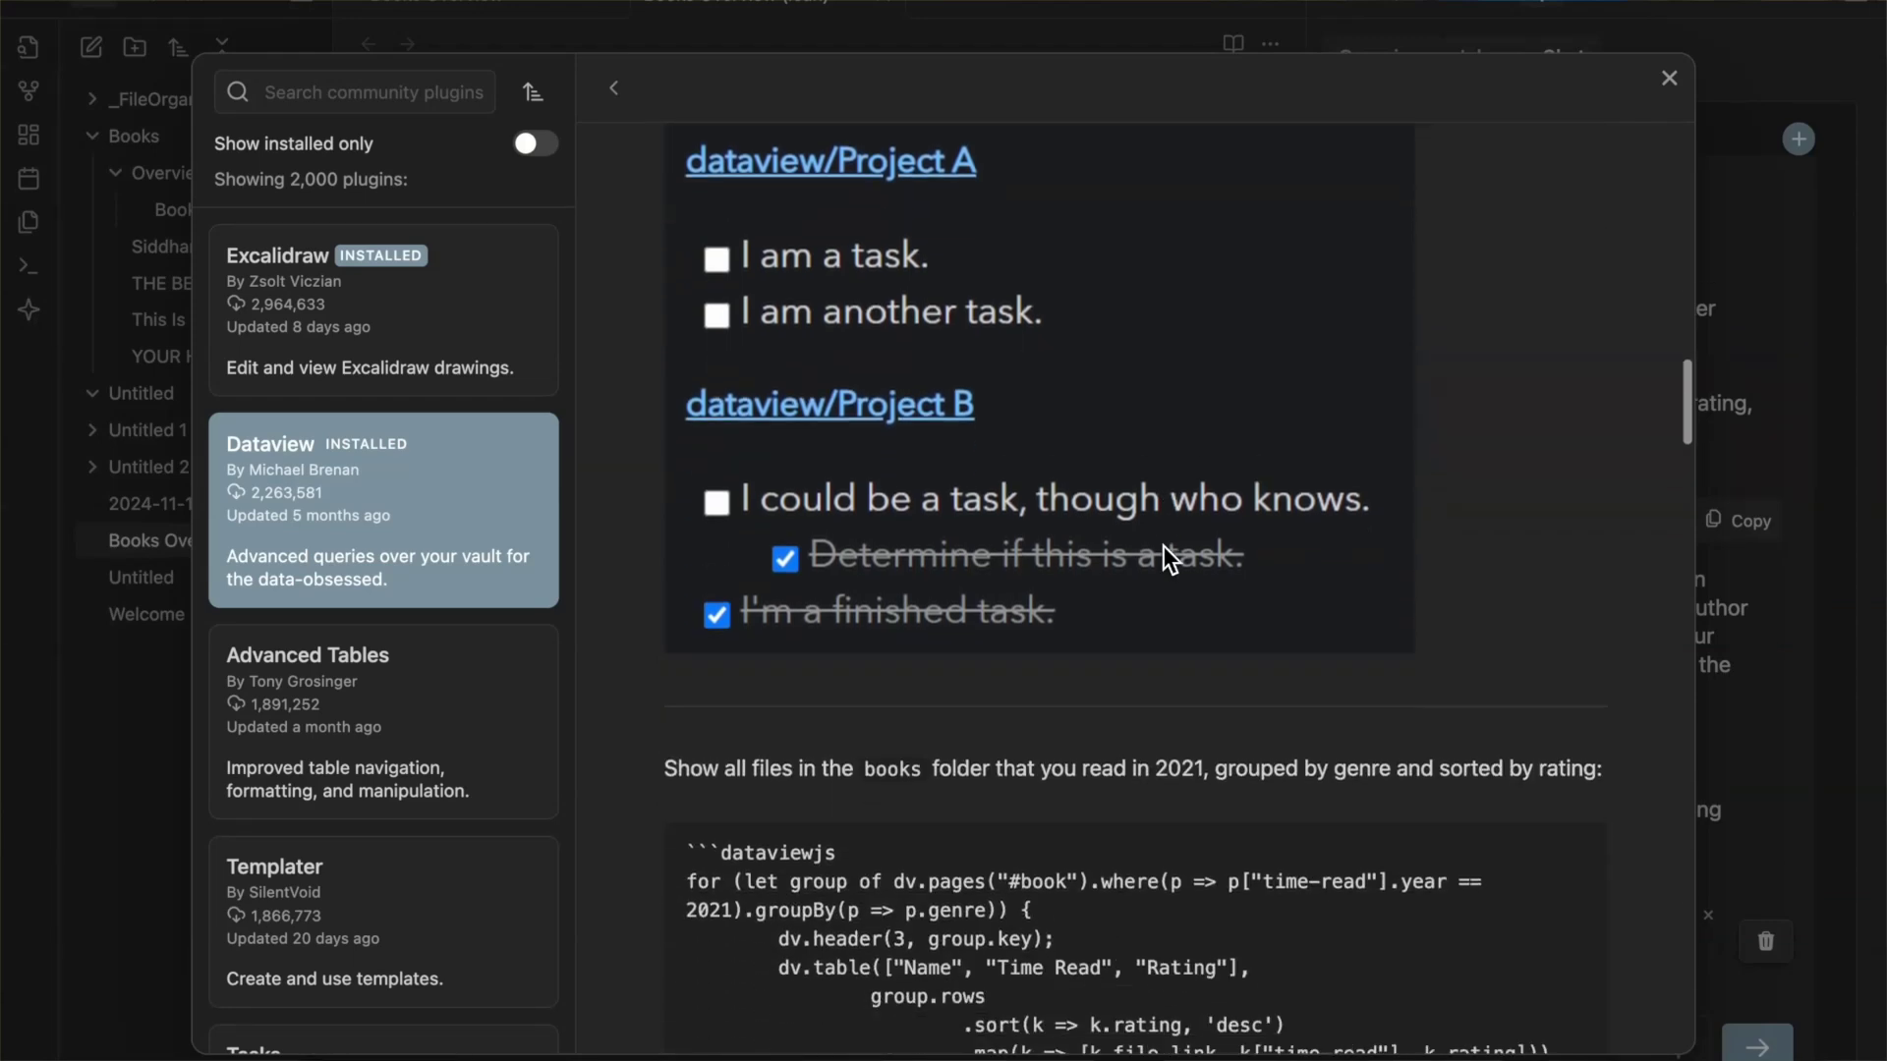
pyautogui.scroll(-5, 1163, 548)
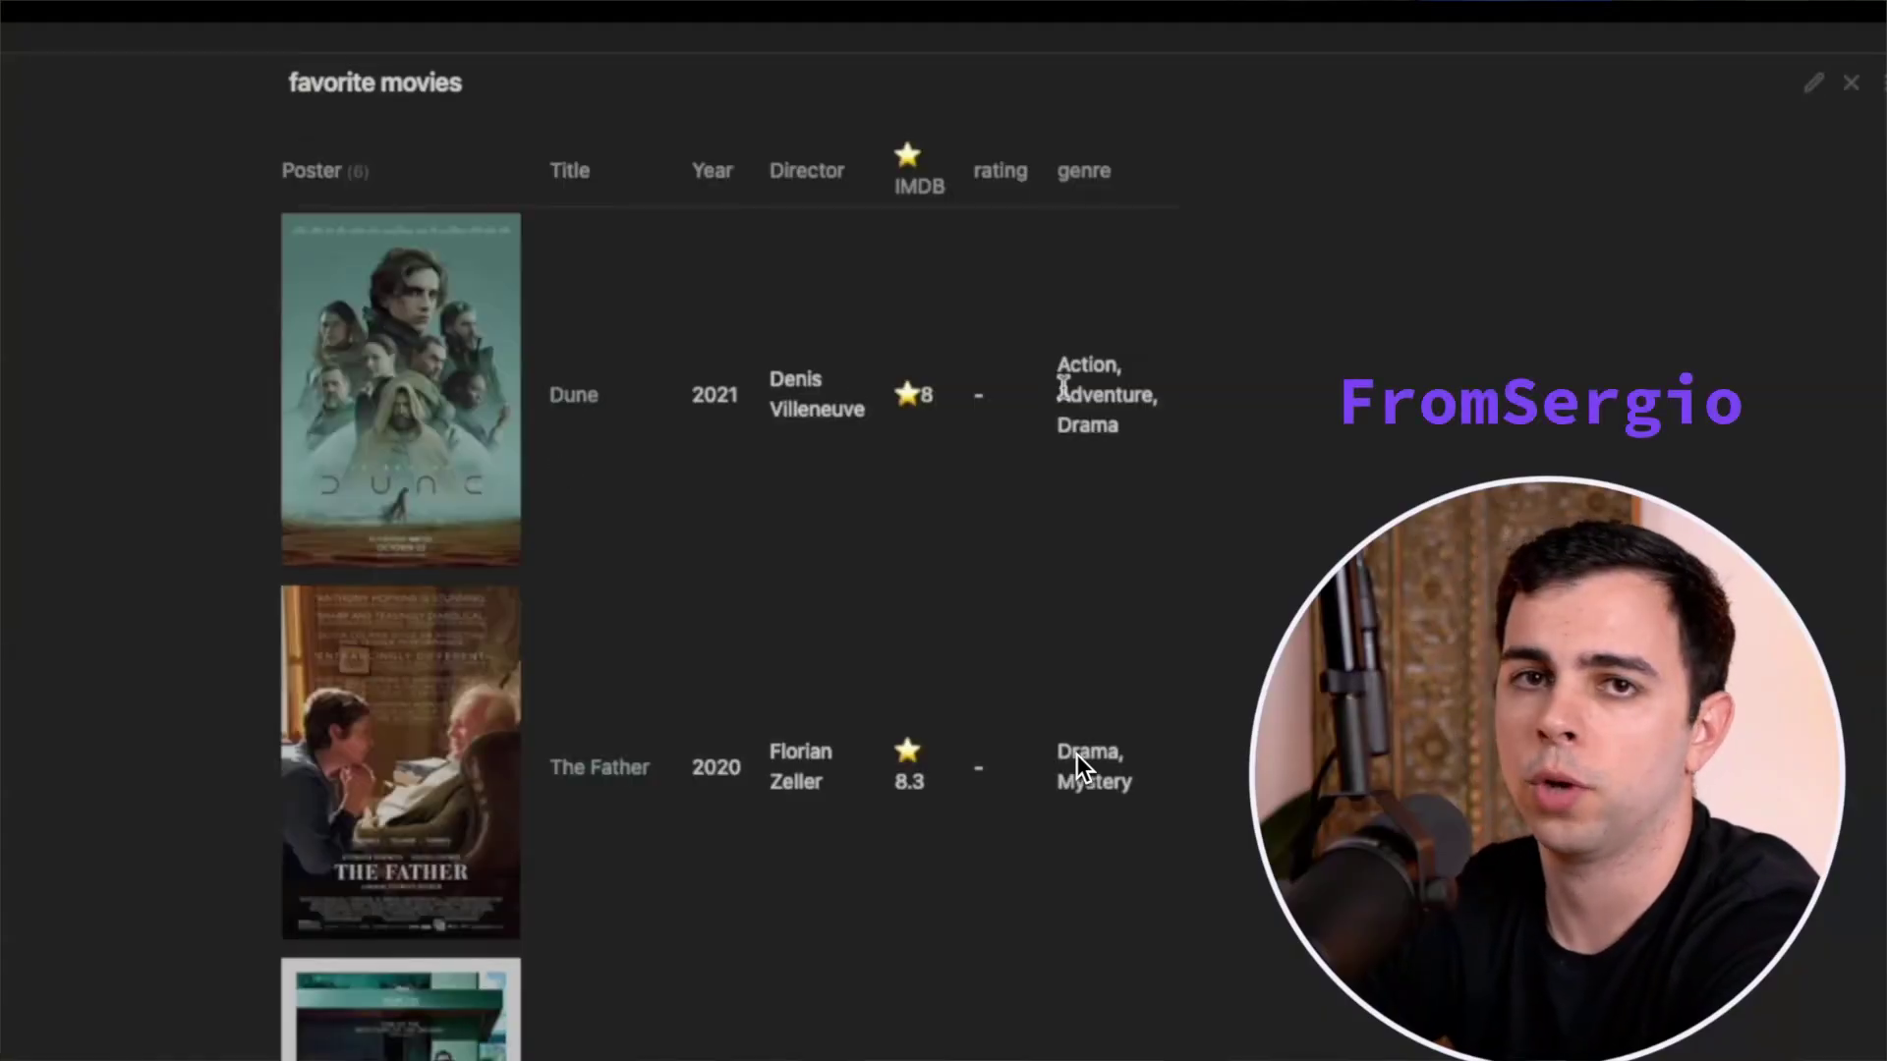
# Step: Open the Dune note from the movie table in editing mode and select its rating value
pyautogui.scroll(-2, 1076, 753)
pyautogui.scroll(2, 1076, 753)
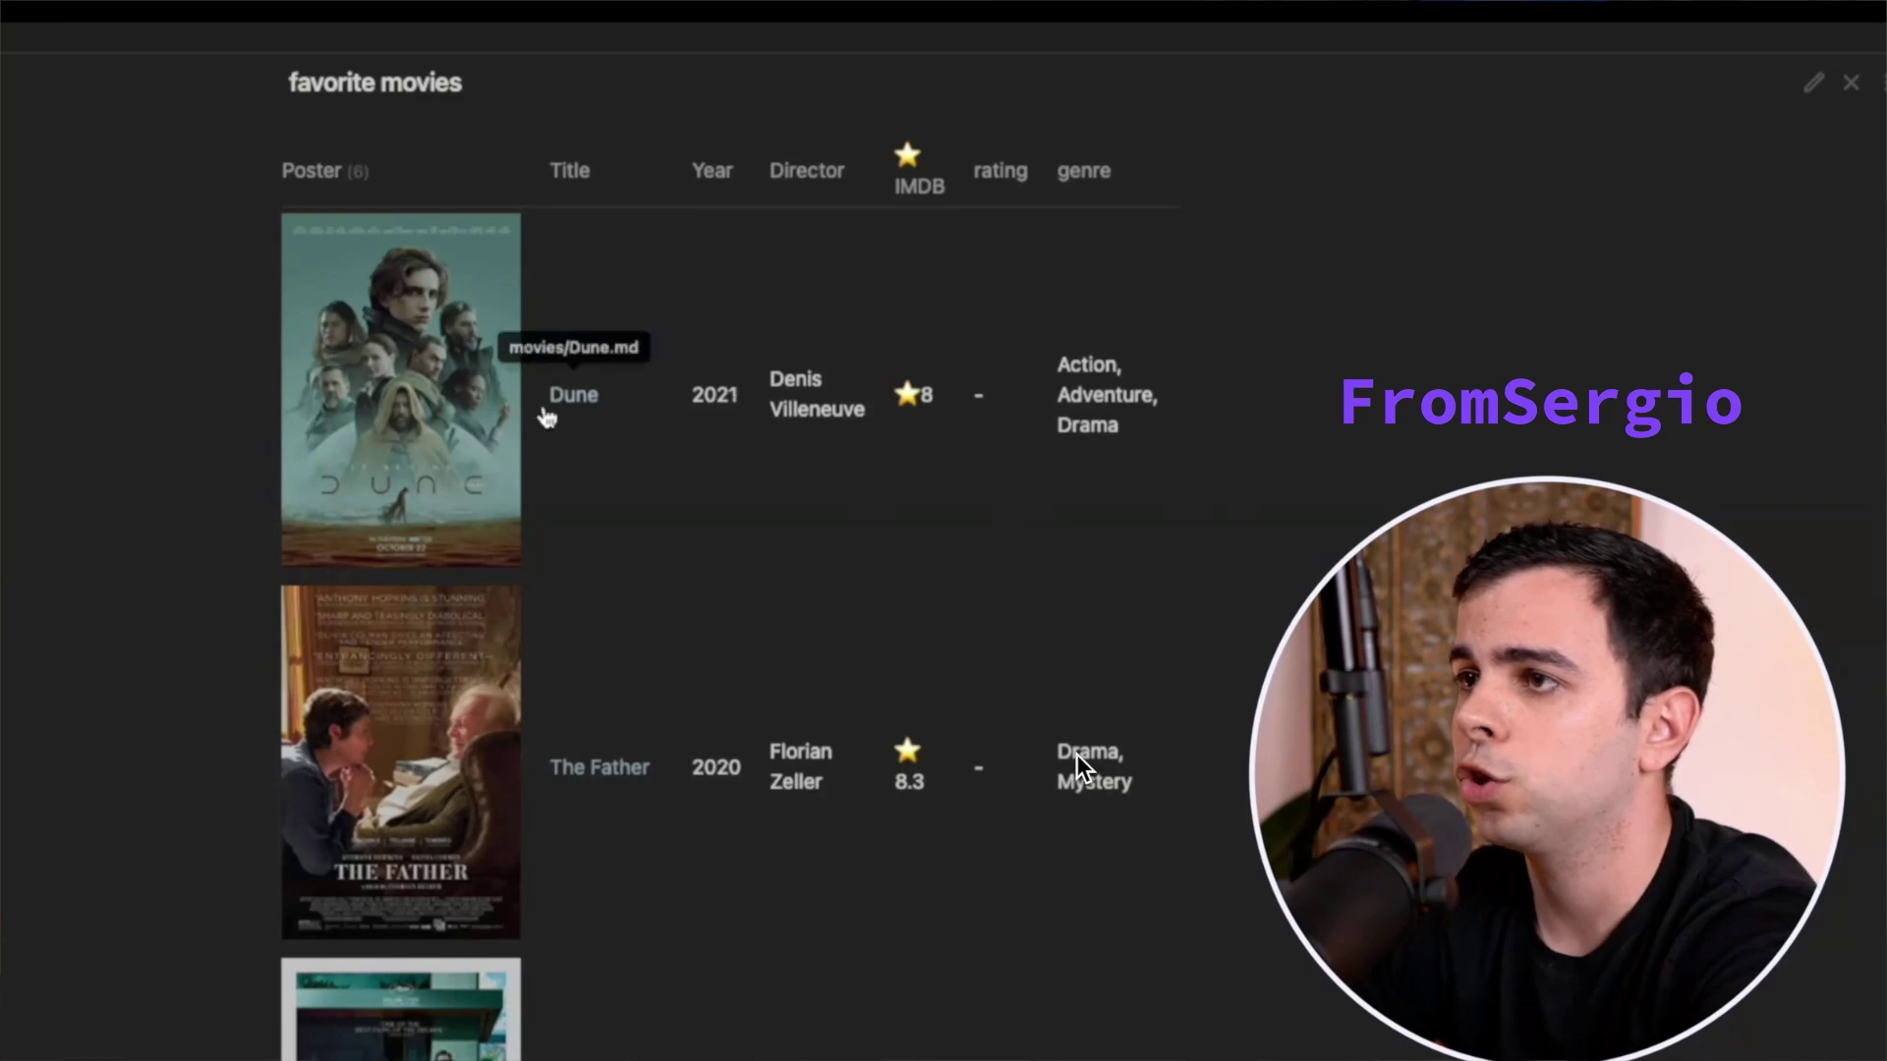
pyautogui.click(562, 403)
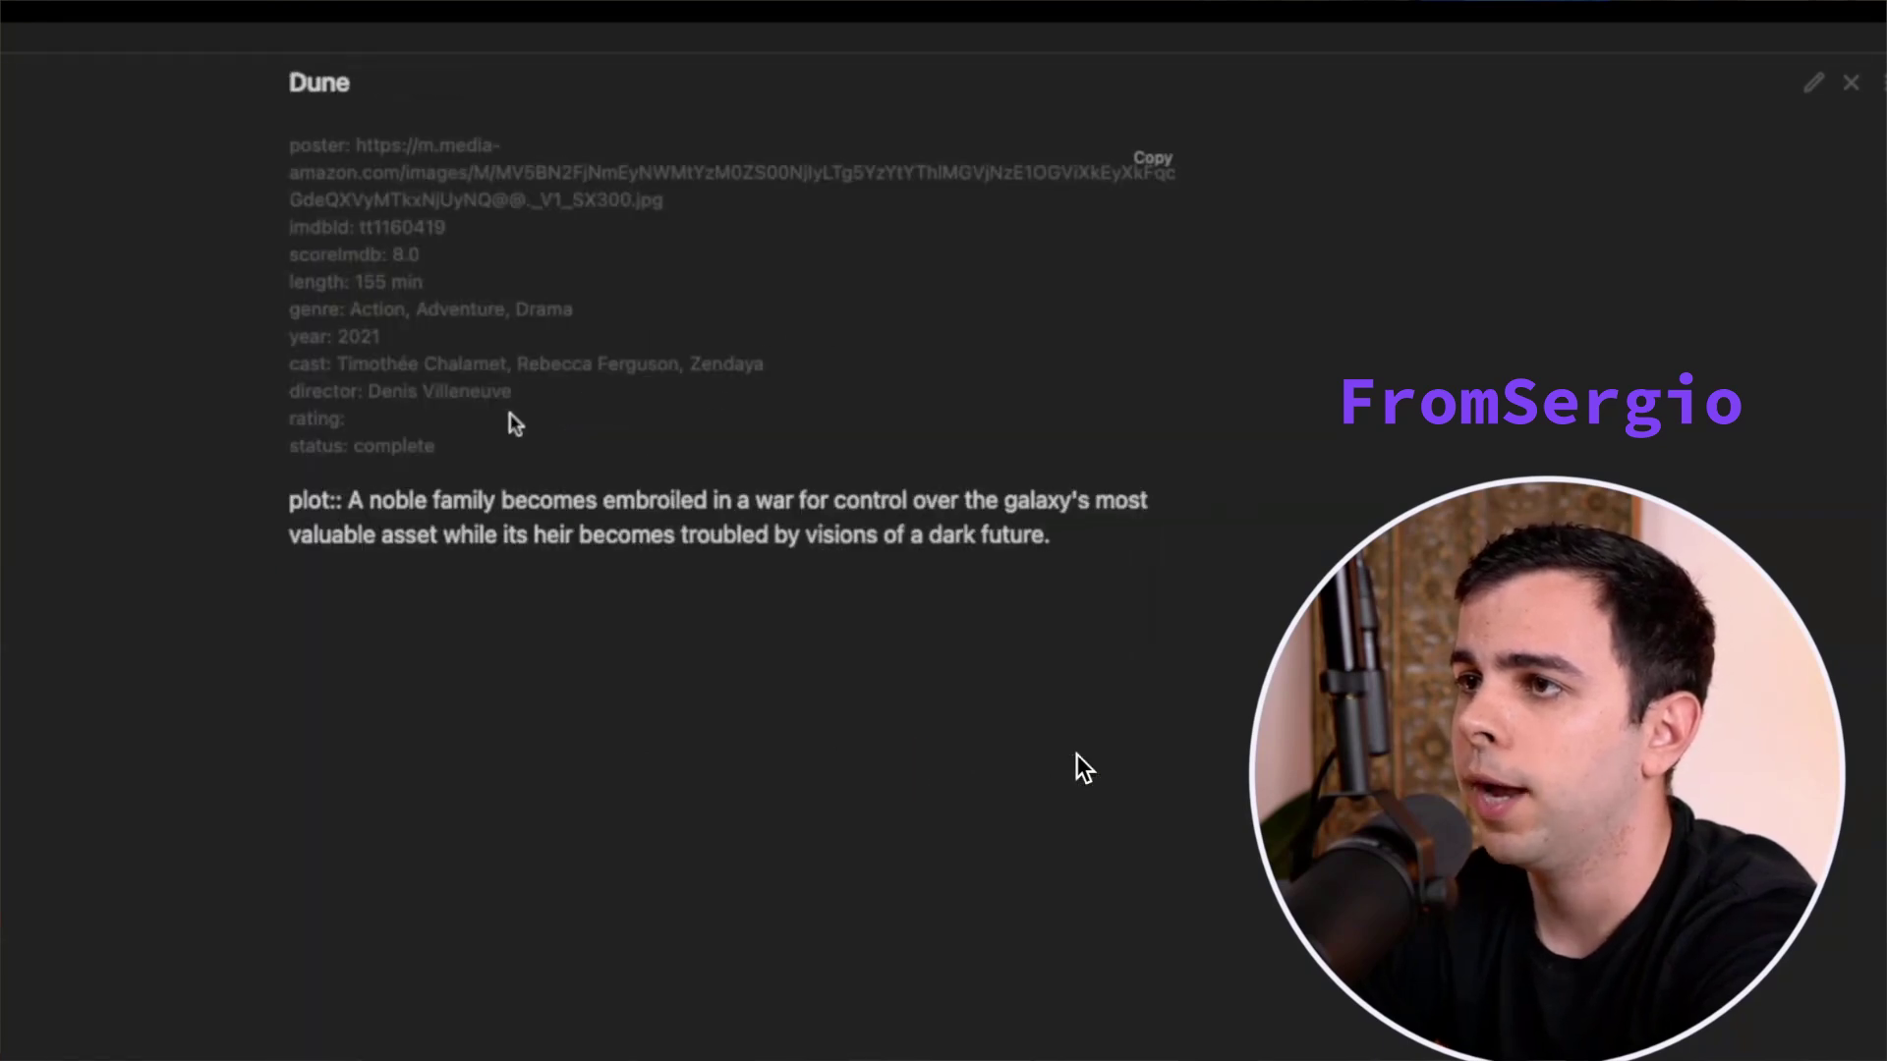
pyautogui.hotkey('ctrl', 'e')
pyautogui.click(441, 579)
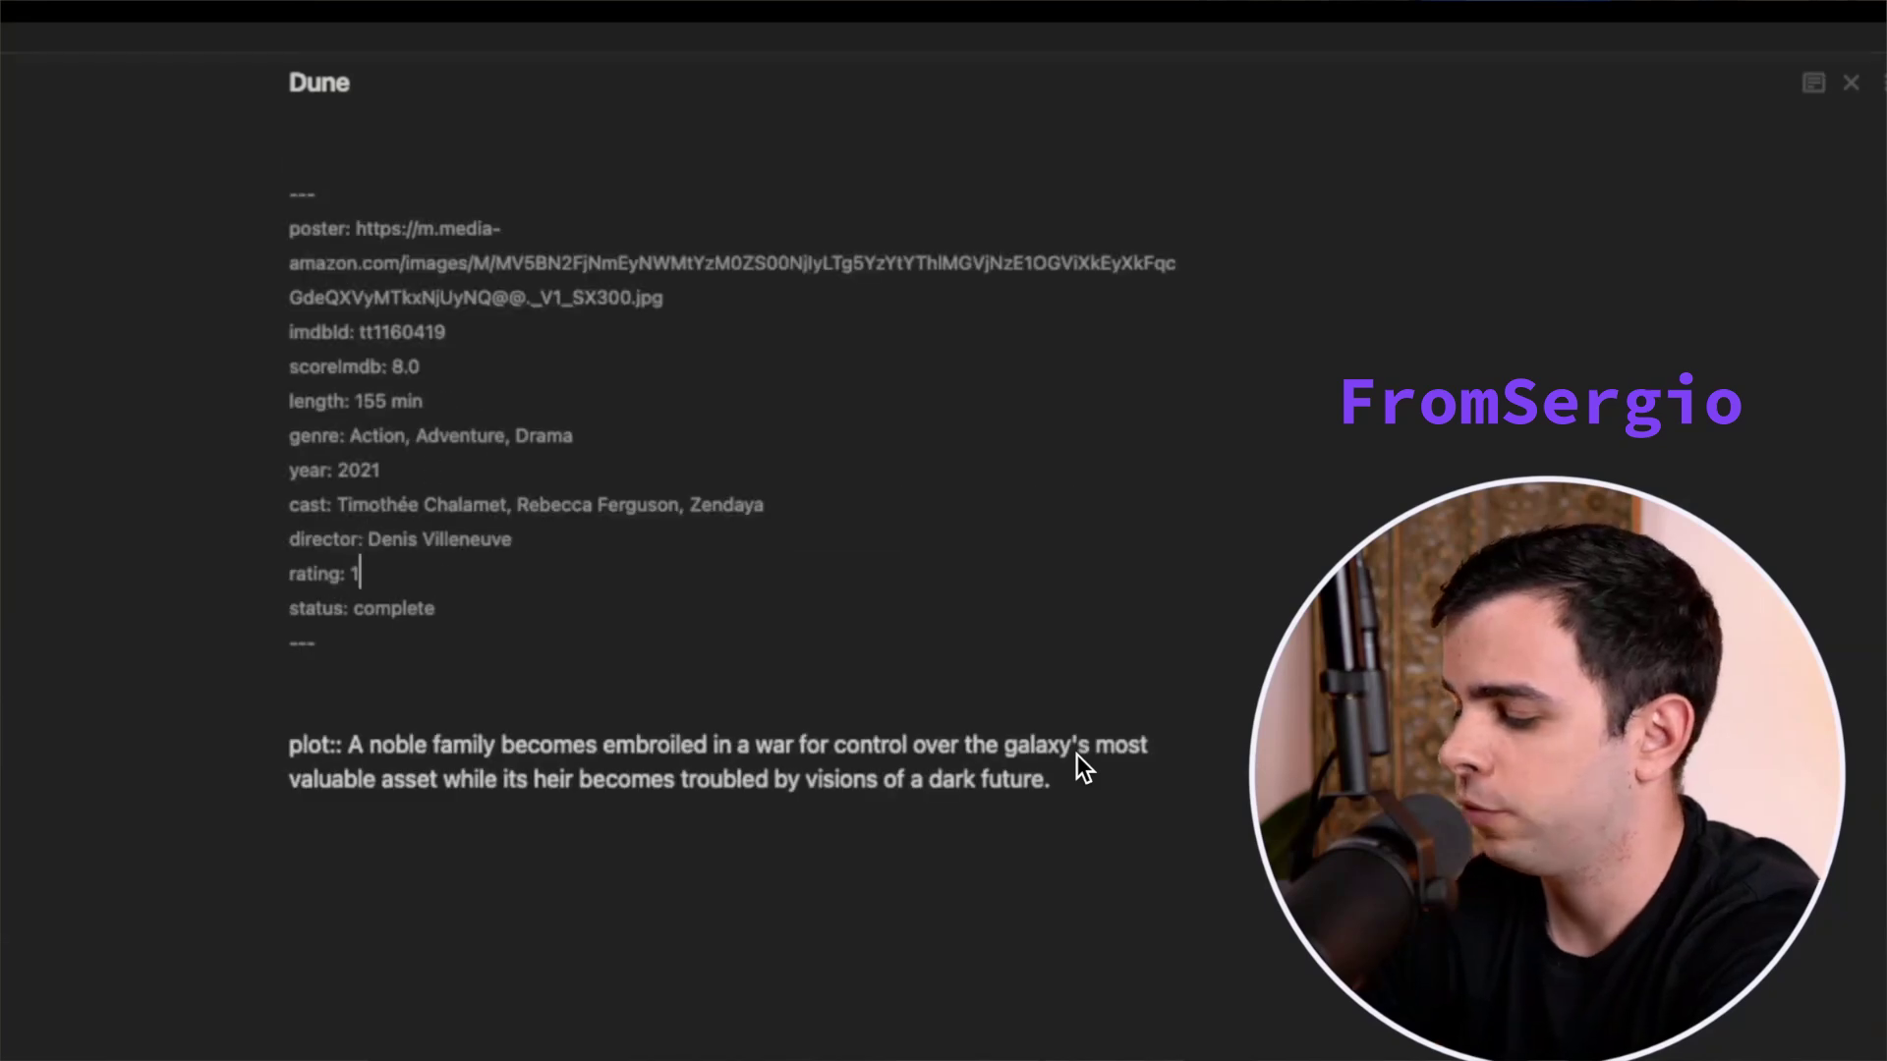
pyautogui.click(1076, 752)
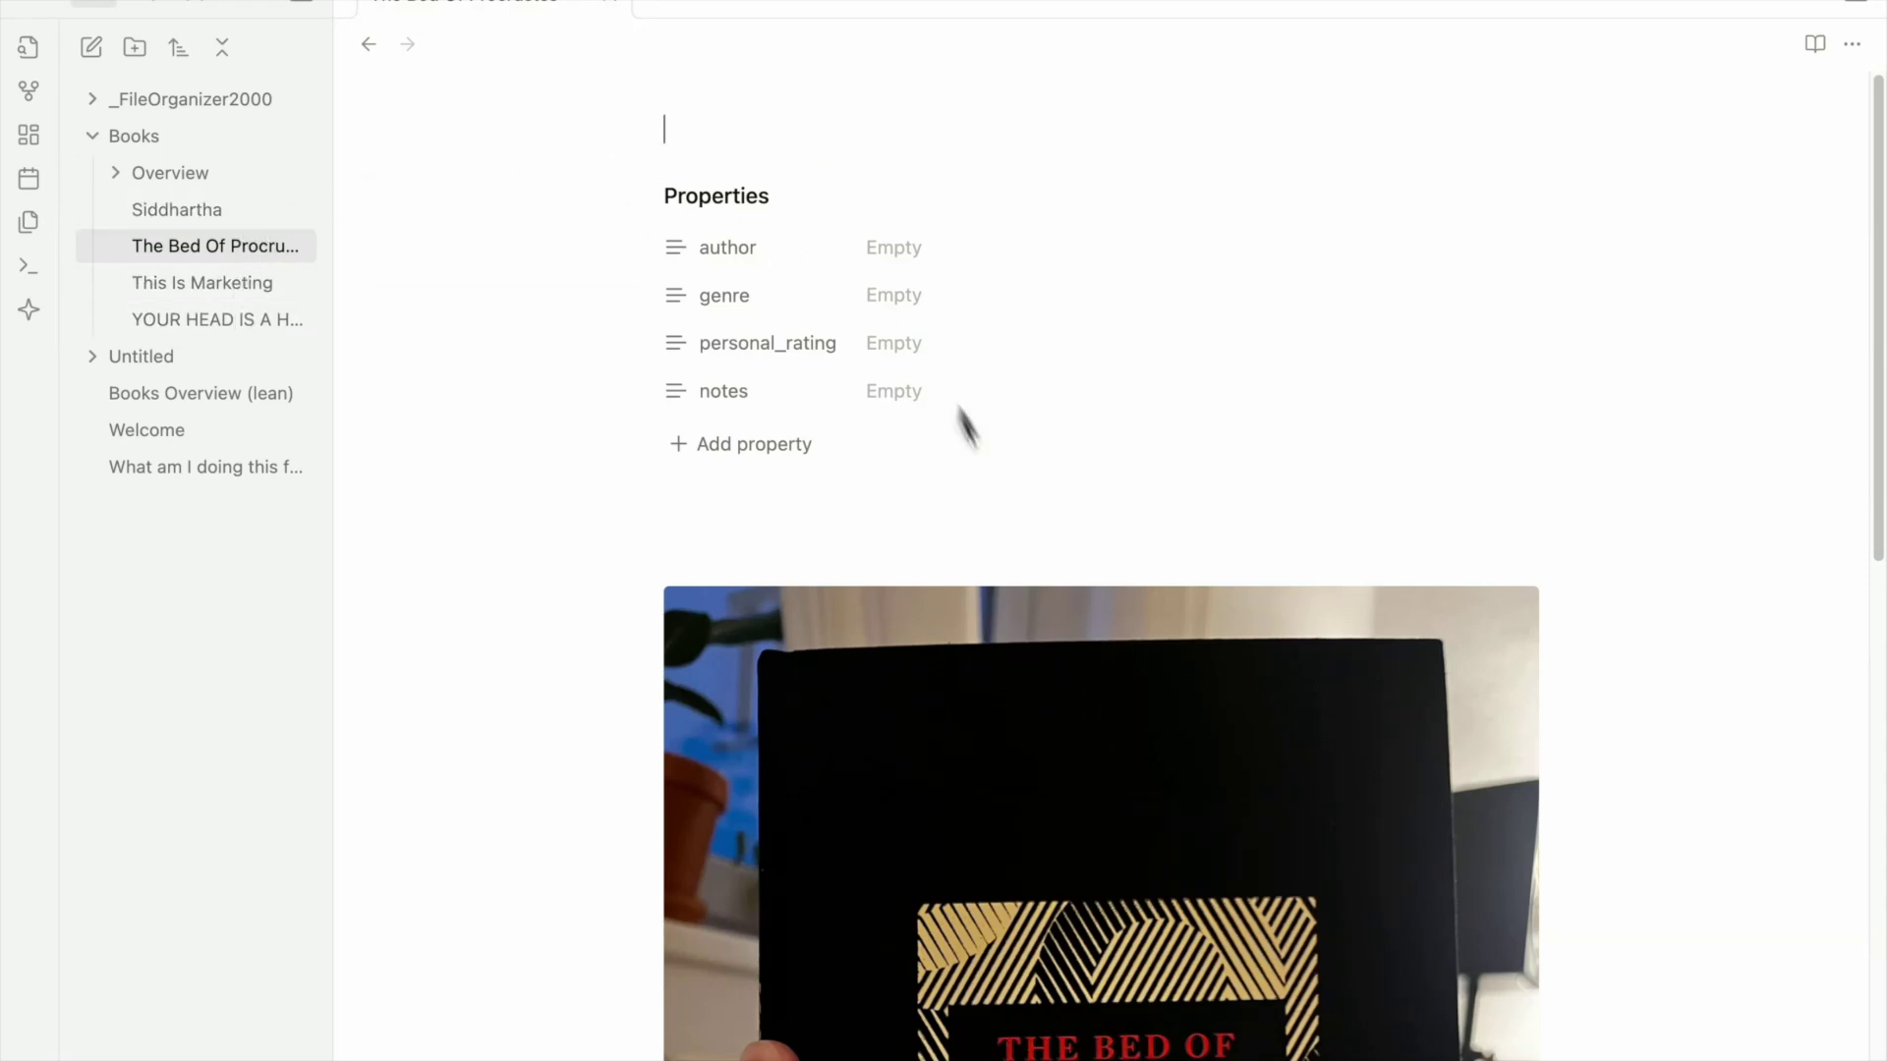
# Step: Fill the book note's author property with Nassim Nicholas Taleb
pyautogui.scroll(-2, 1108, 798)
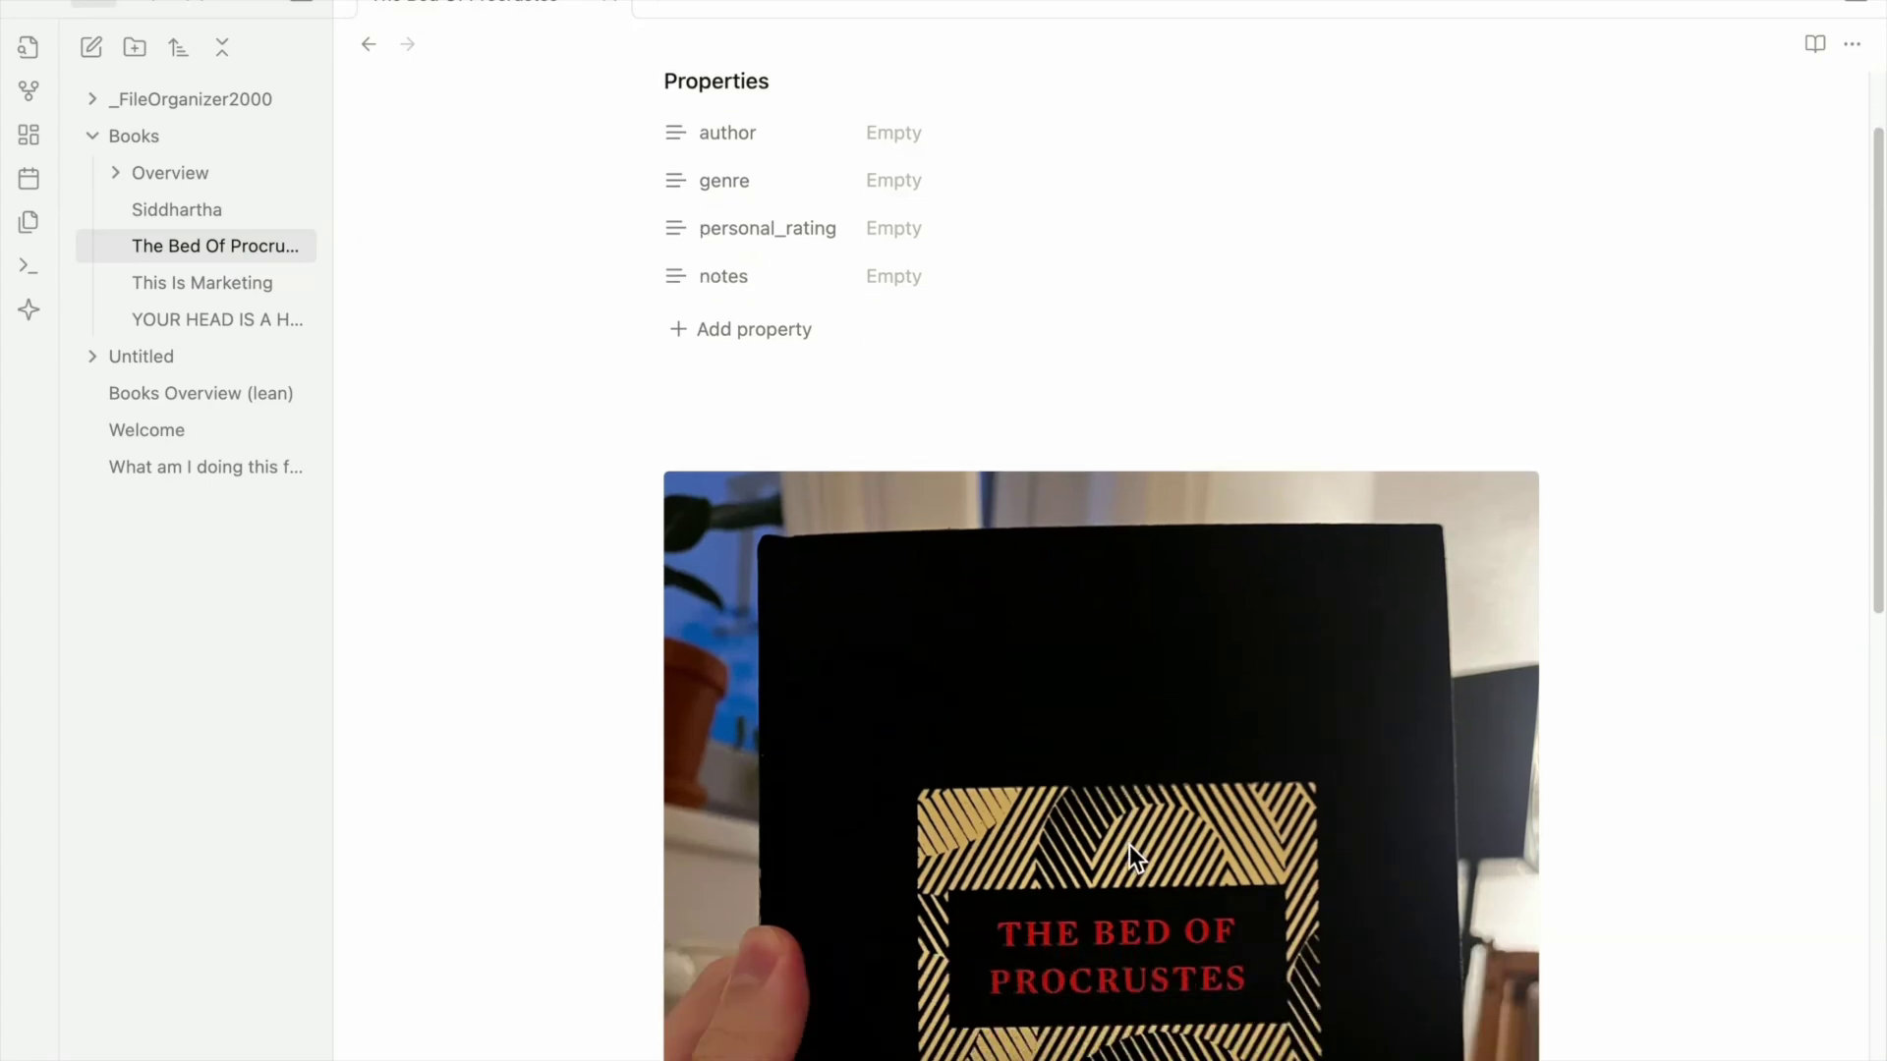
pyautogui.scroll(2, 1129, 845)
pyautogui.scroll(-1, 1129, 859)
pyautogui.scroll(1, 1121, 816)
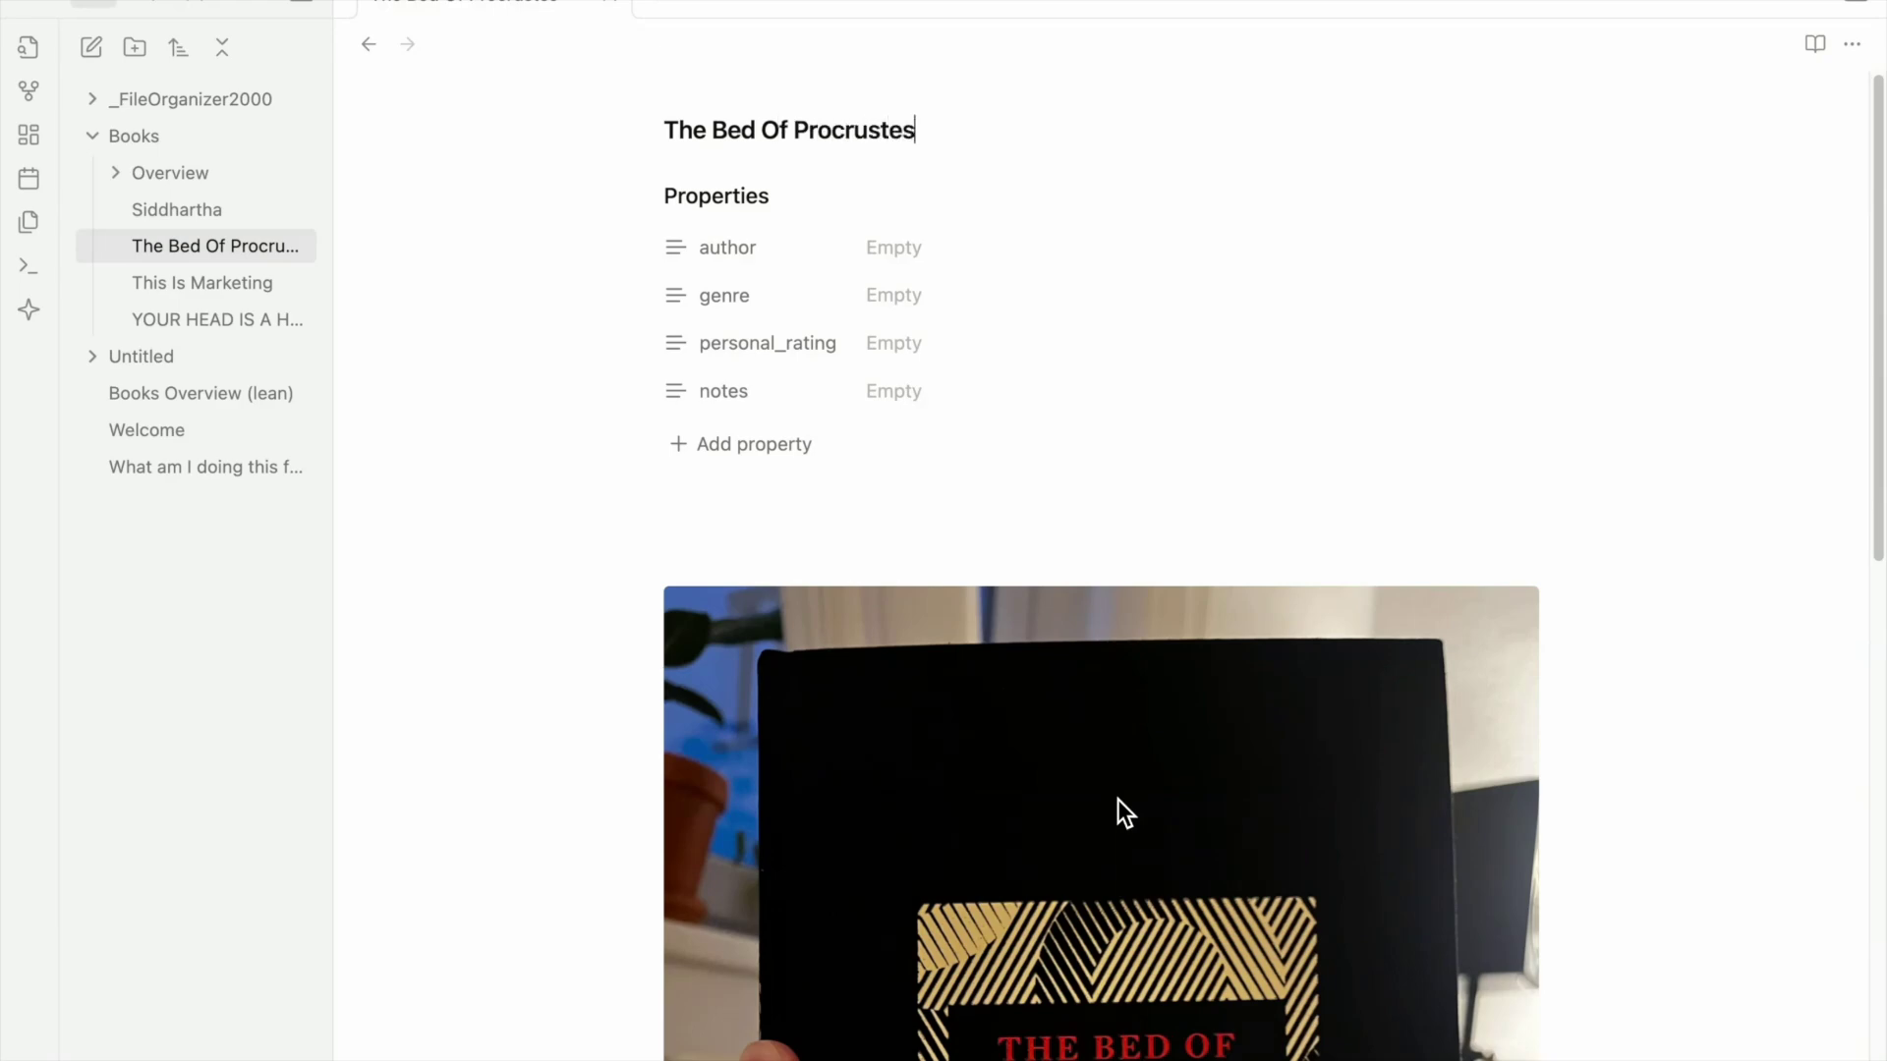
pyautogui.click(906, 248)
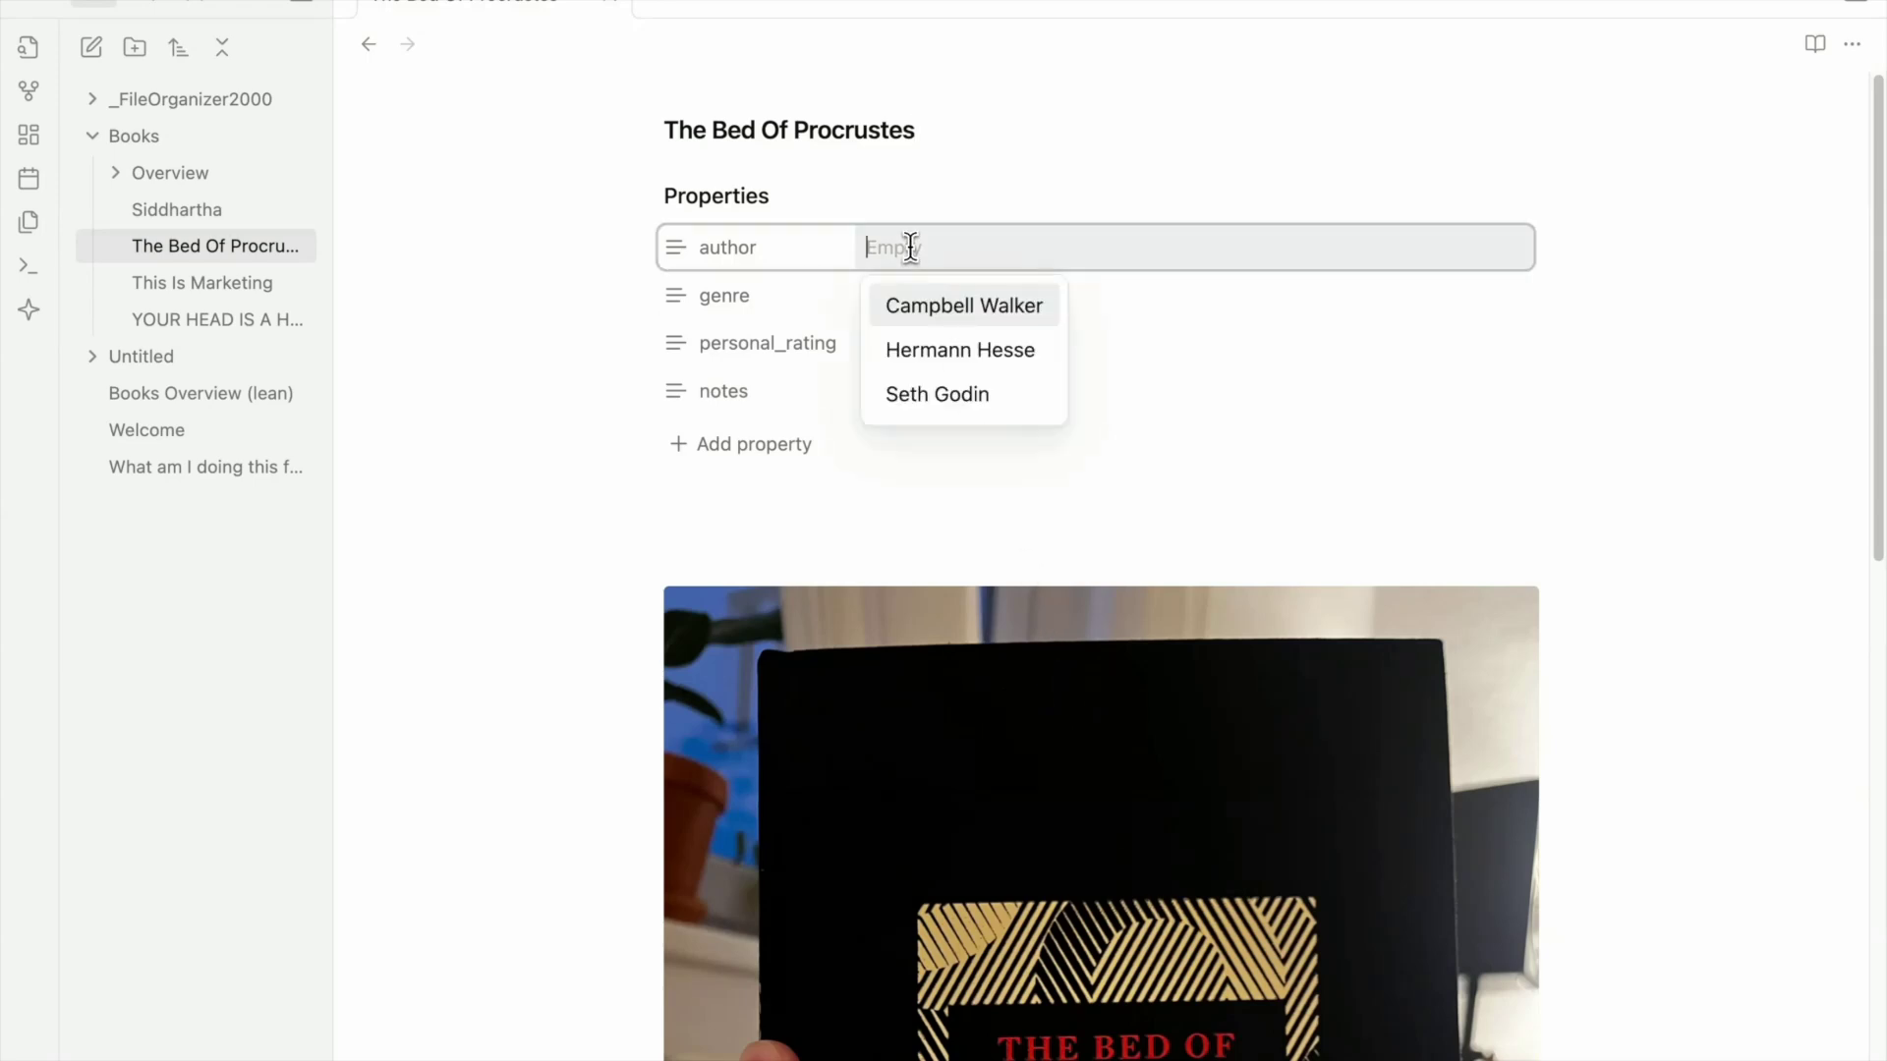
pyautogui.write('Nassim Nicholas Taleb')
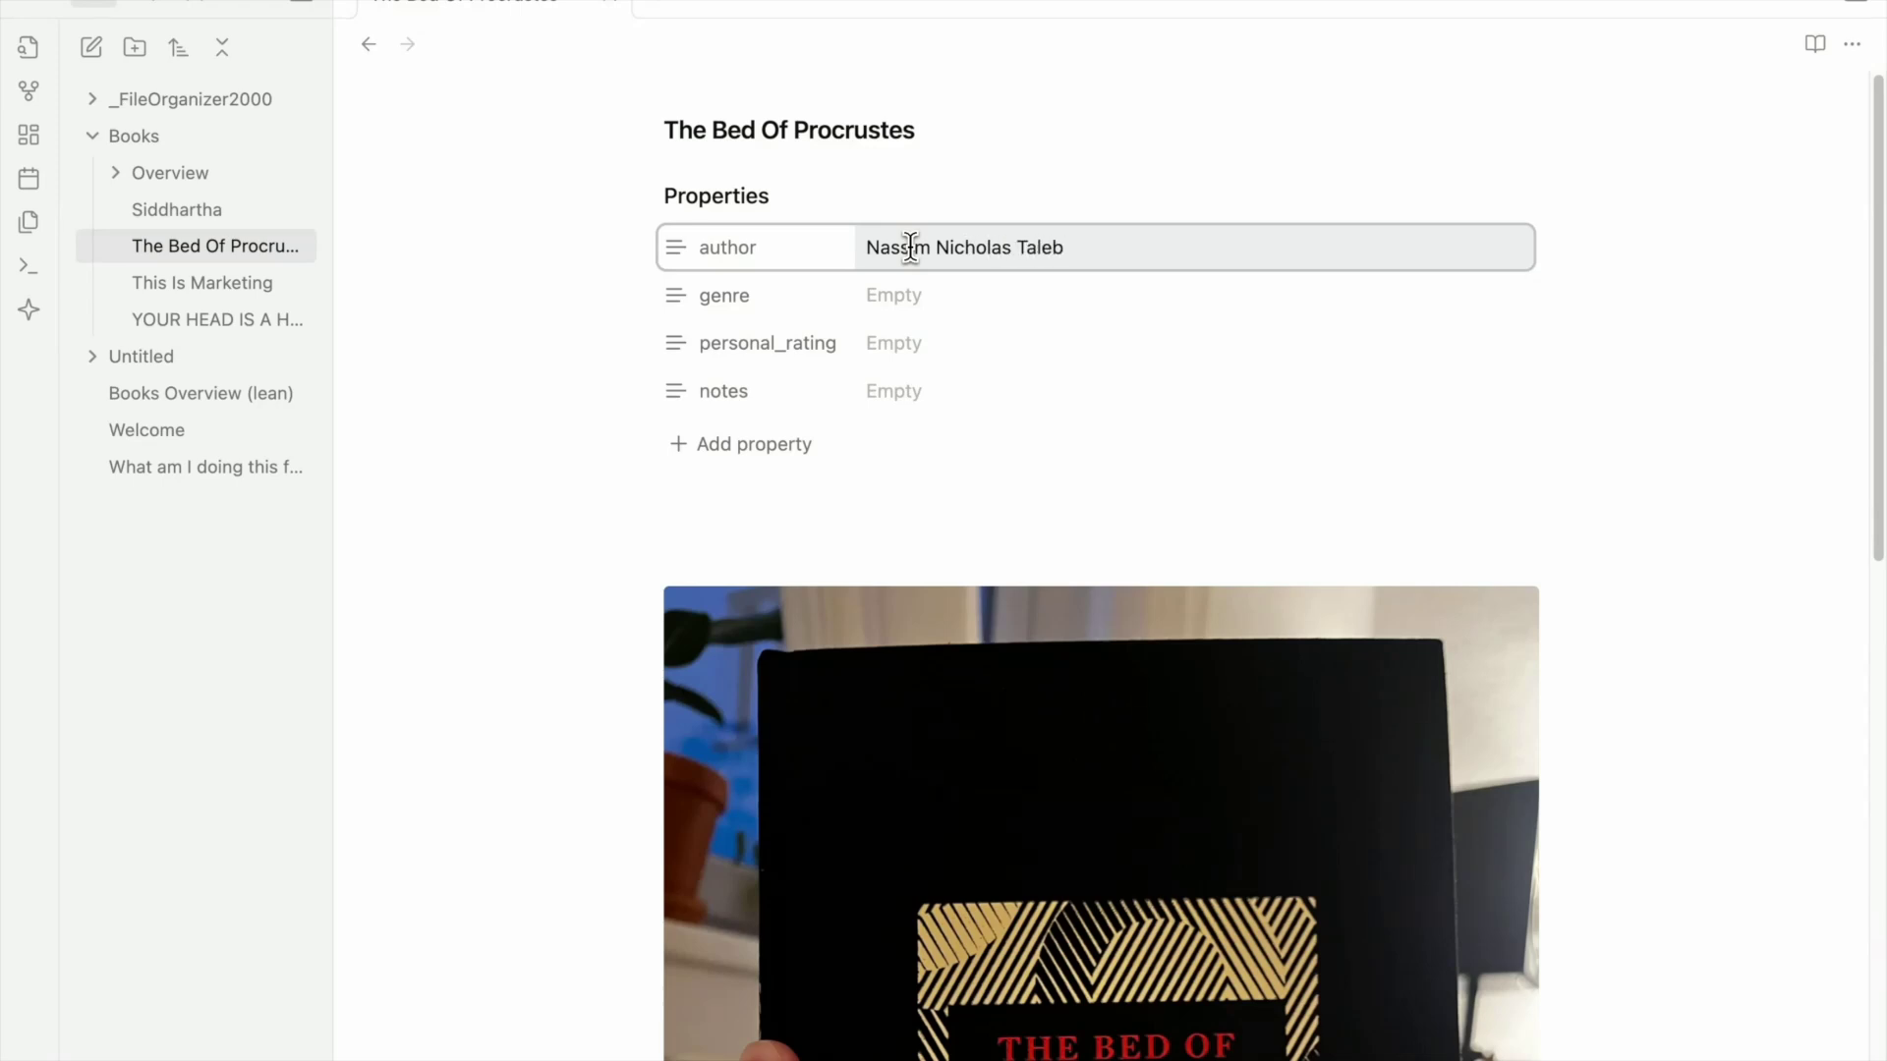
# Step: Set genre to Philosophy and personal_rating to three stars, then start a blank note
pyautogui.click(932, 334)
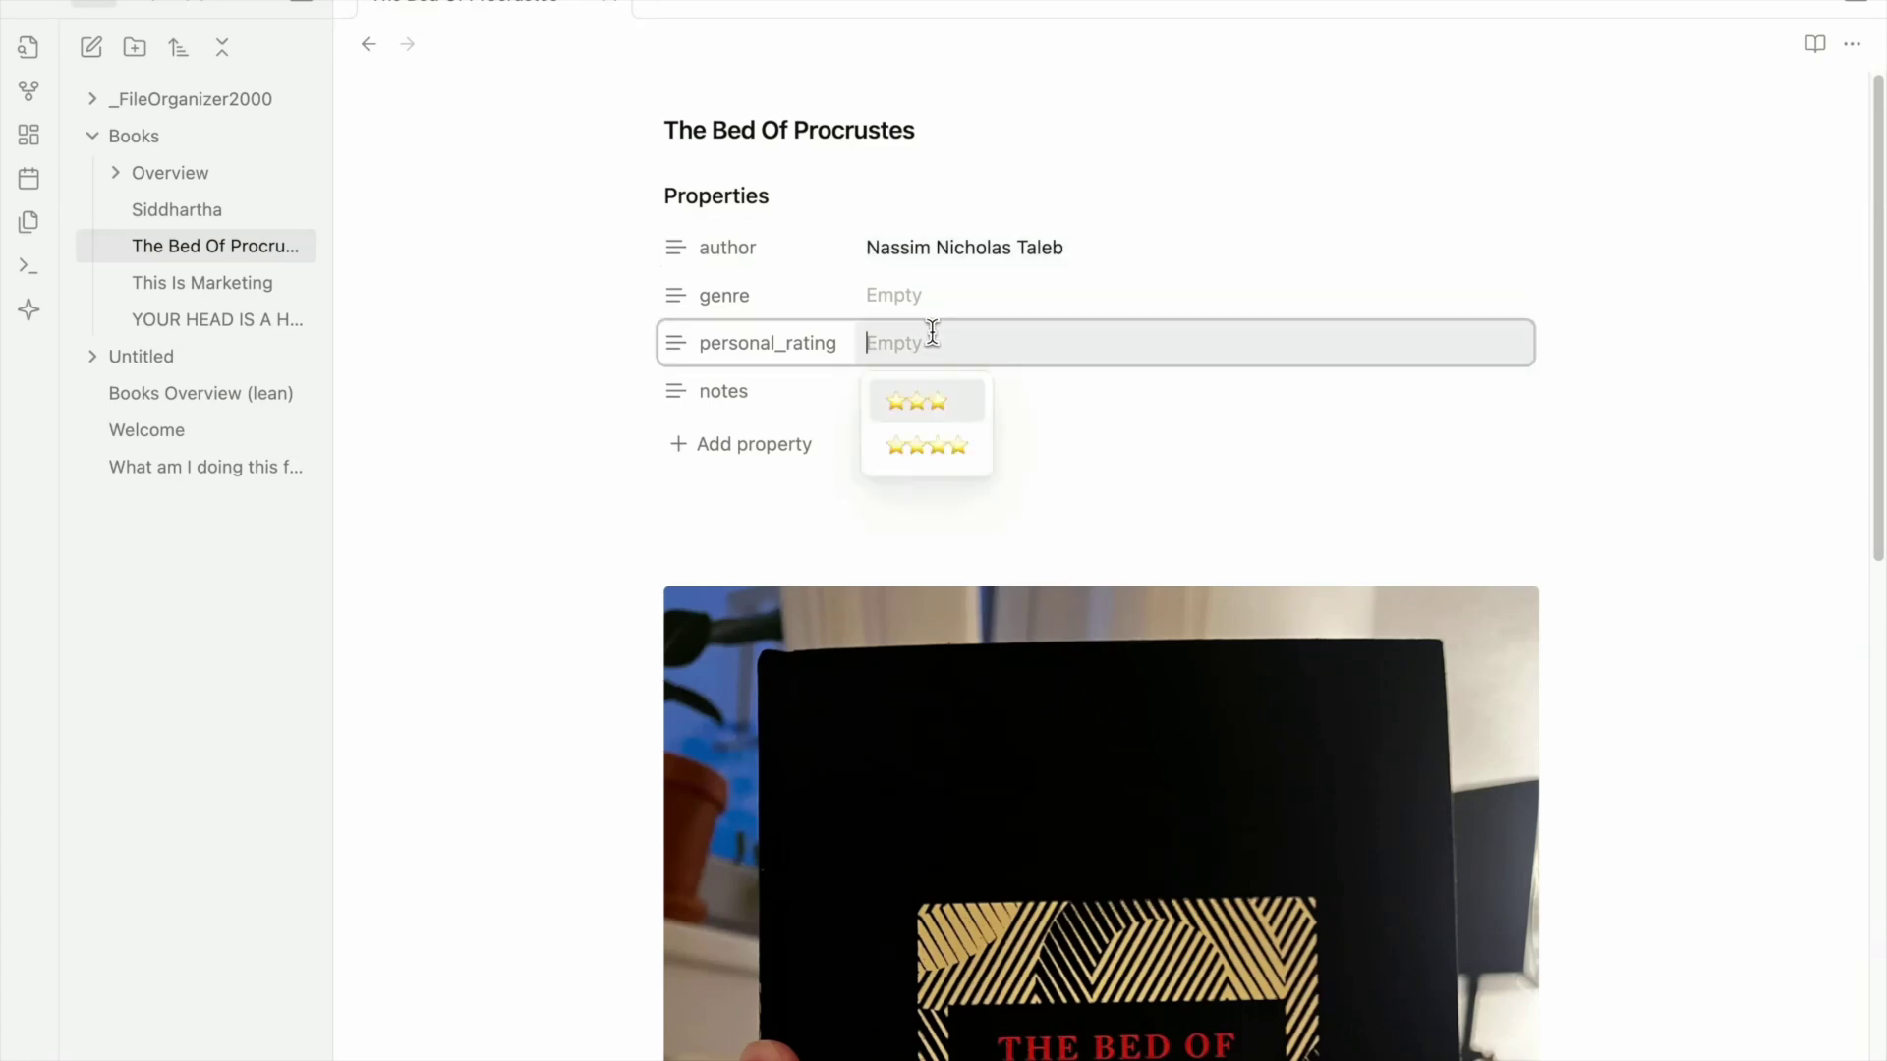
pyautogui.click(921, 304)
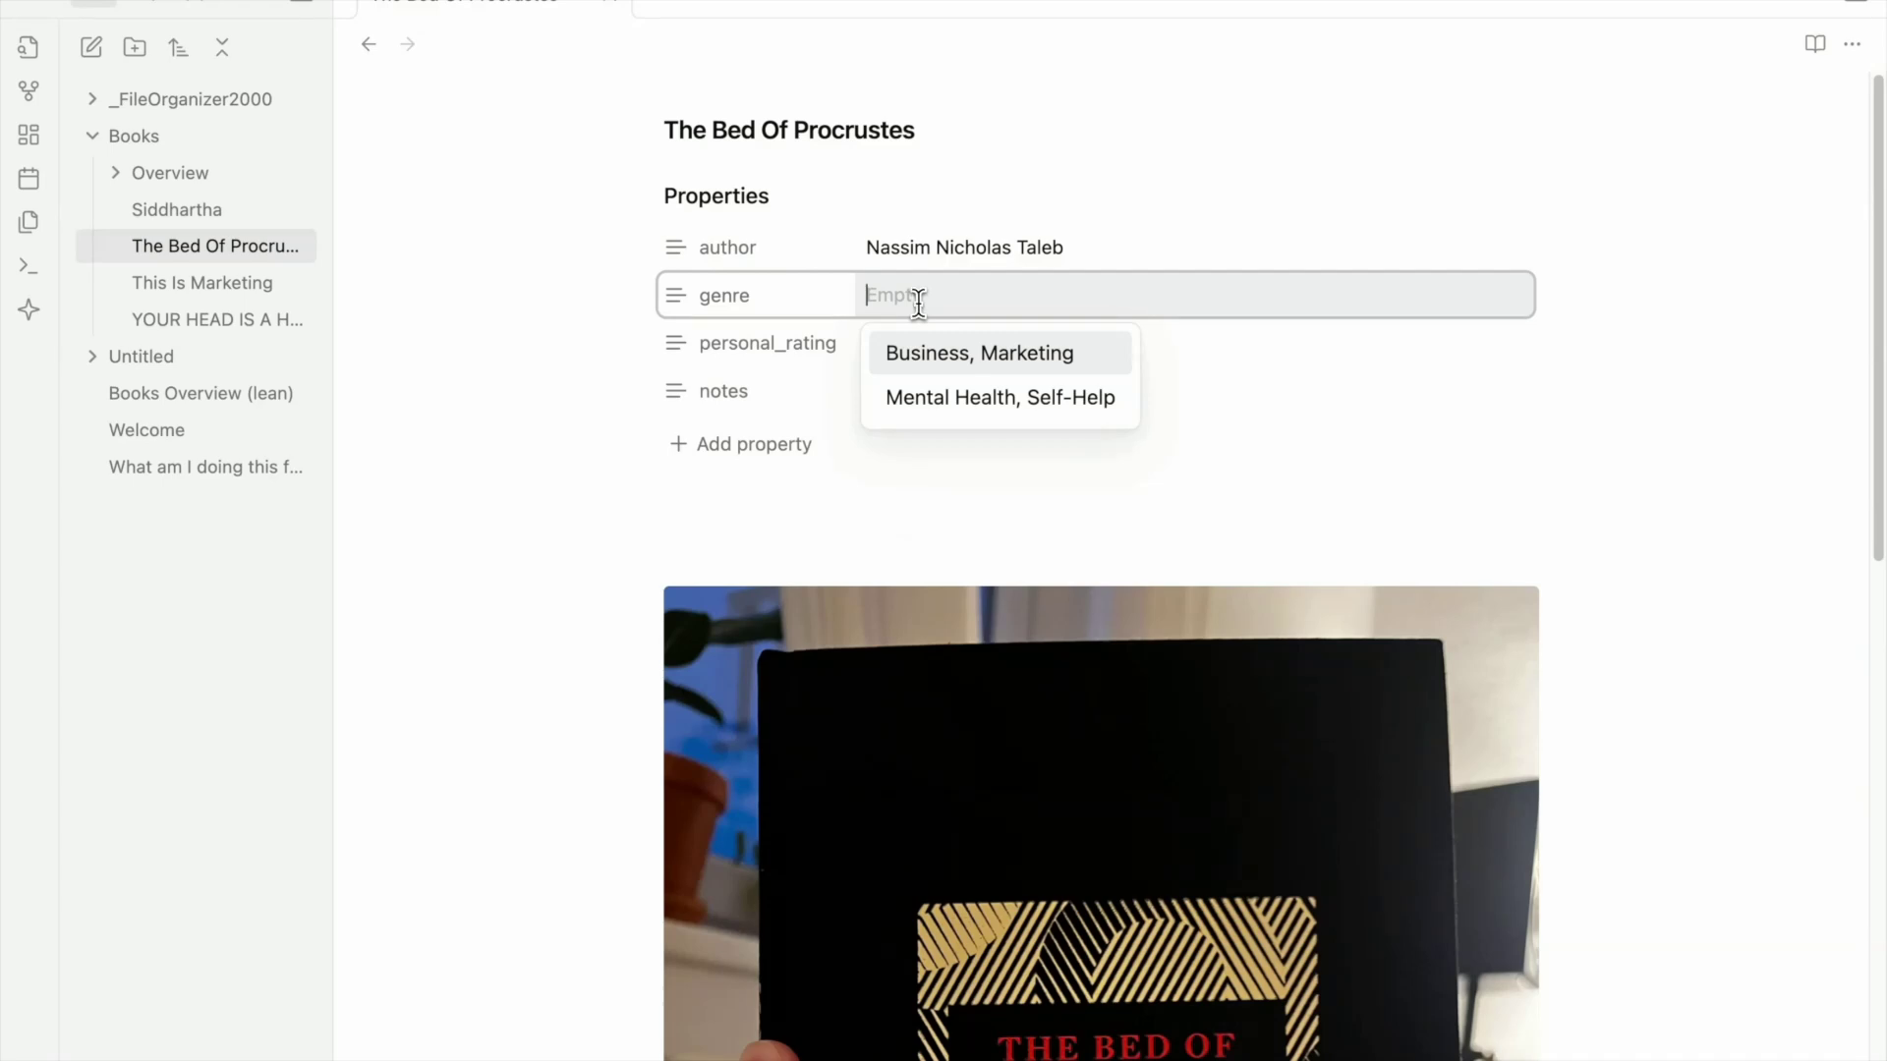
pyautogui.write('Philosop')
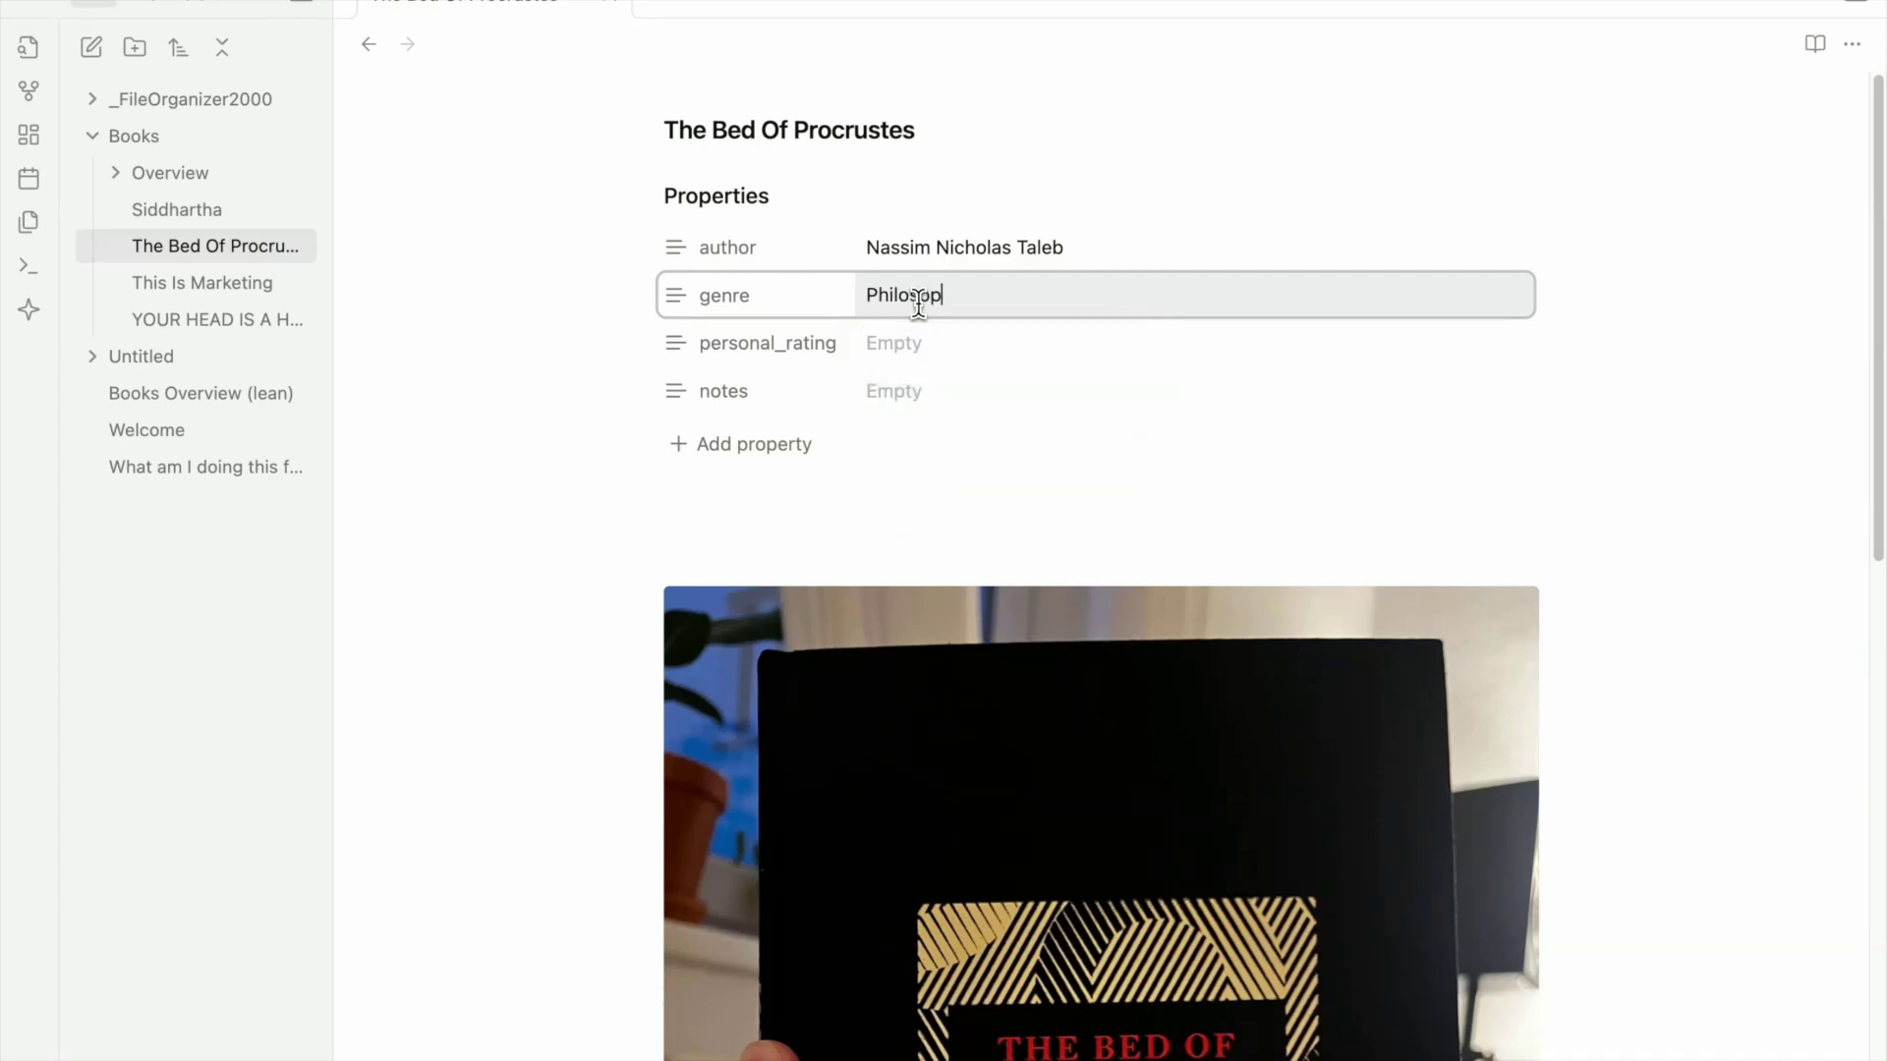
pyautogui.write('hy')
pyautogui.click(904, 344)
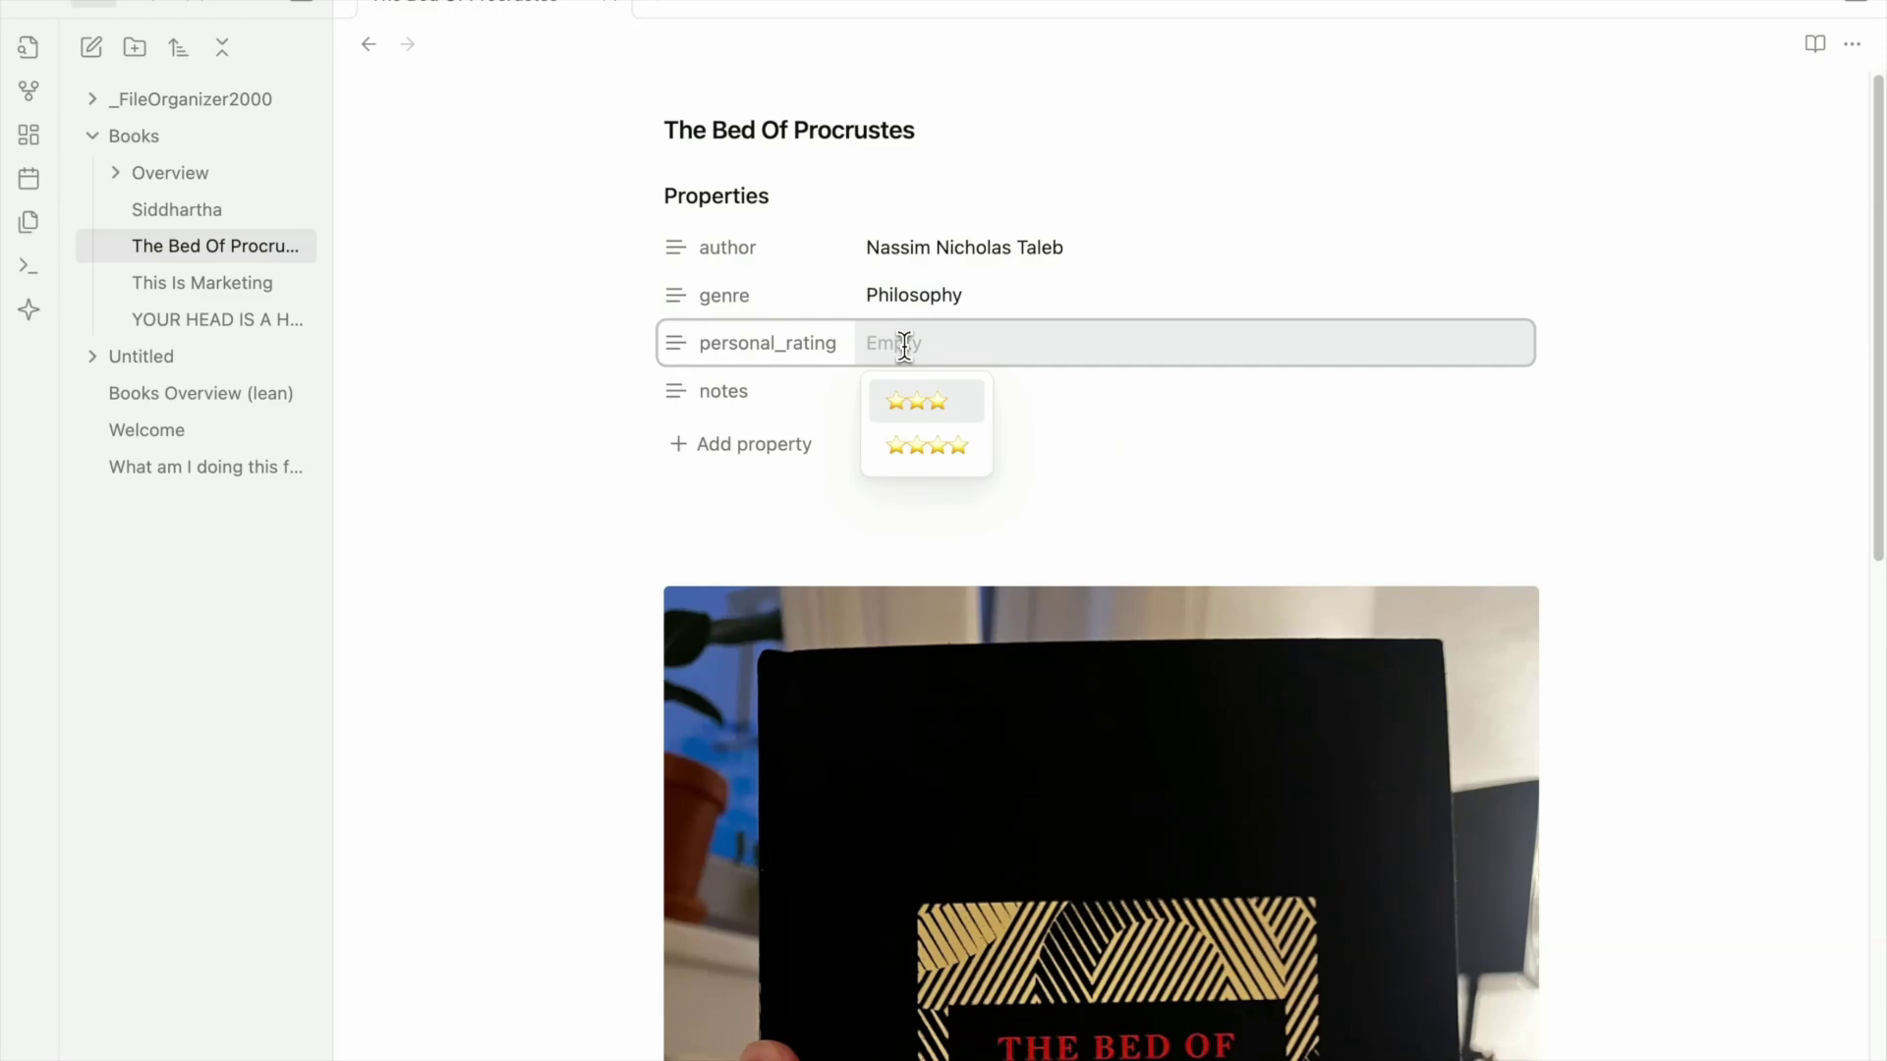
pyautogui.click(923, 410)
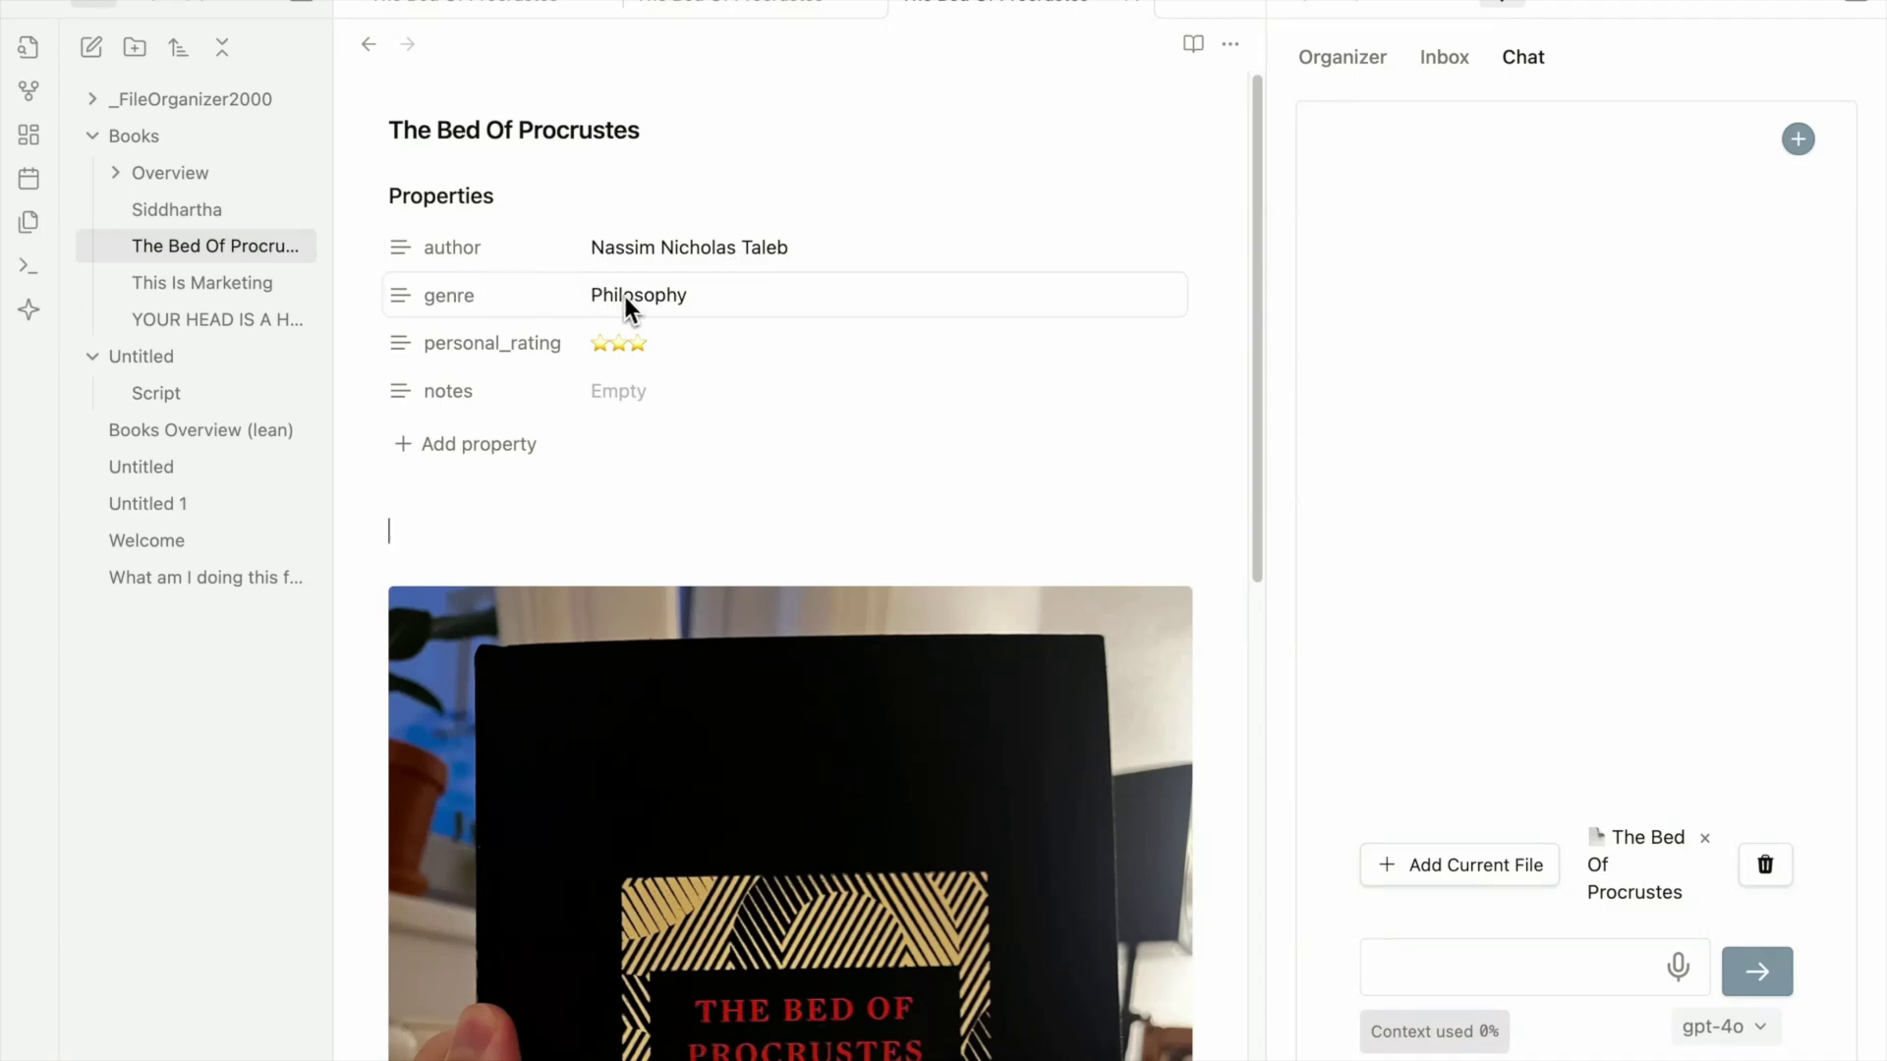
pyautogui.click(92, 47)
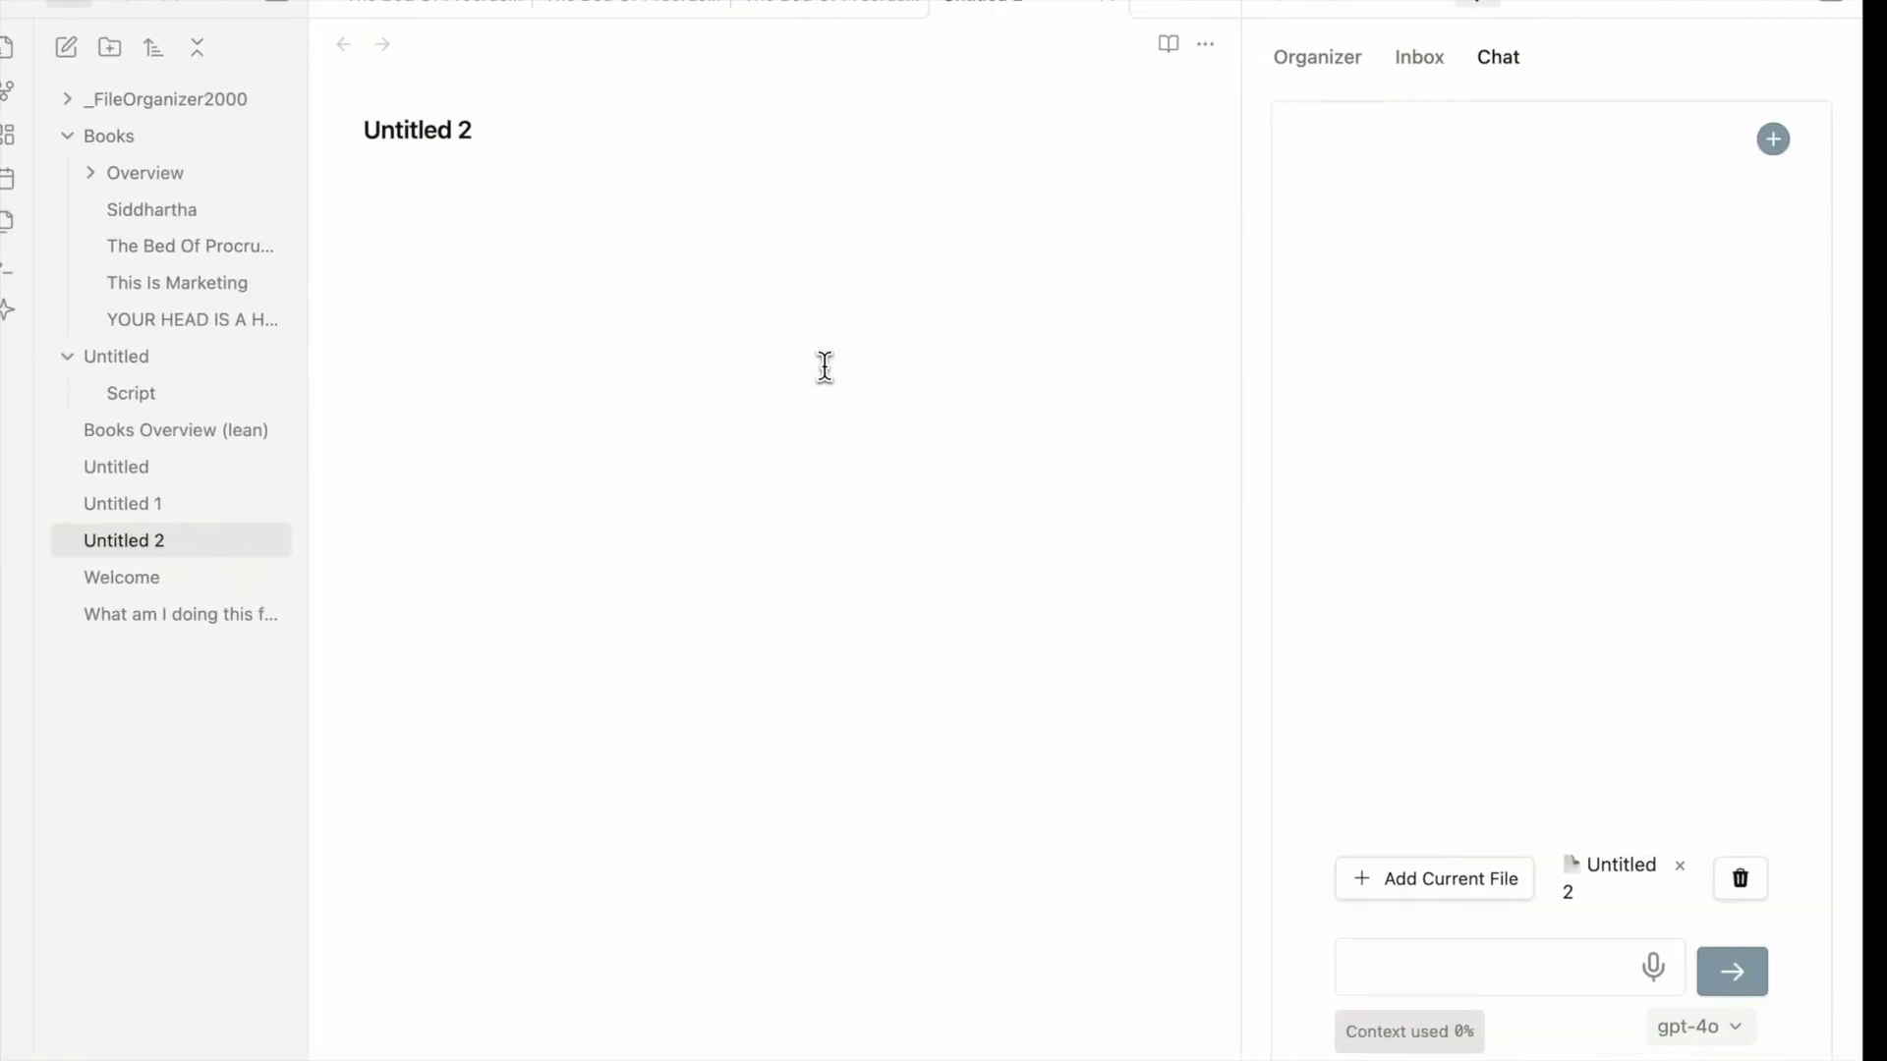
# Step: In Arc, scroll the Dataview docs to the Data Querying section's LIST and TABLE examples
pyautogui.click(223, 1043)
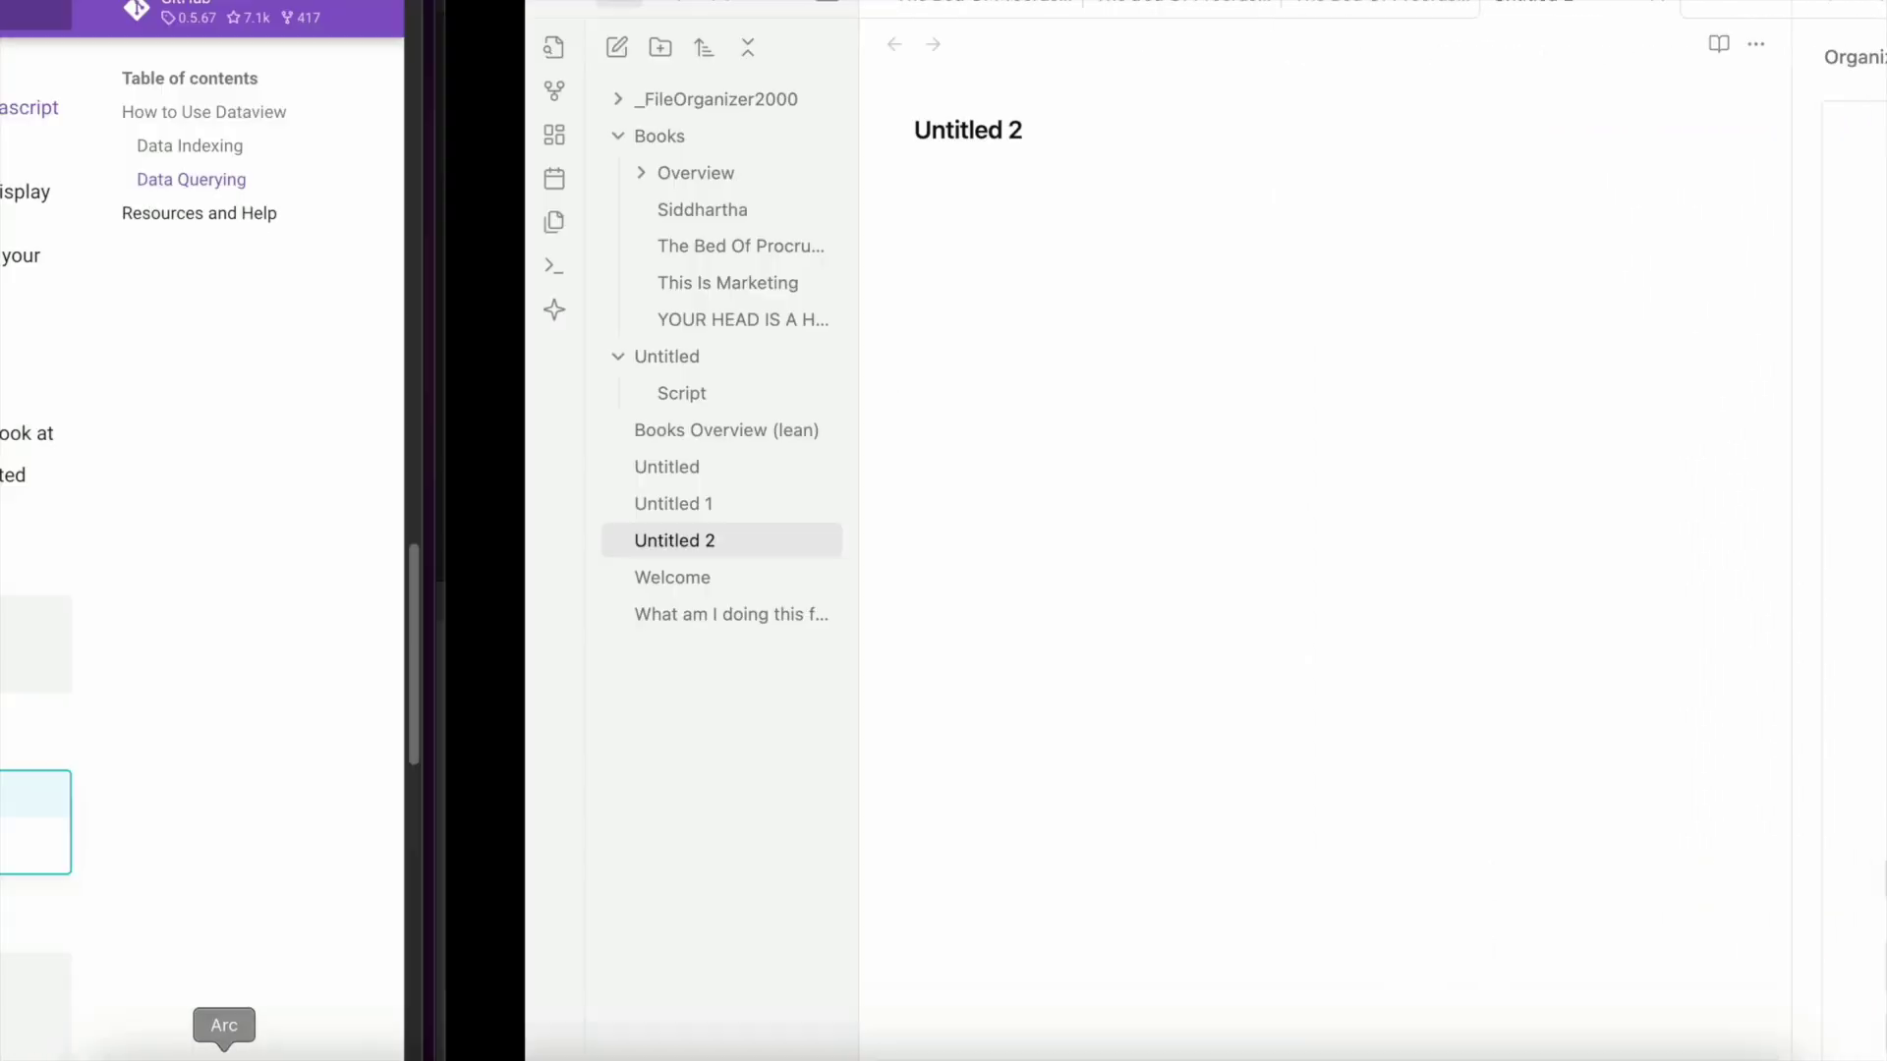
pyautogui.scroll(3, 915, 639)
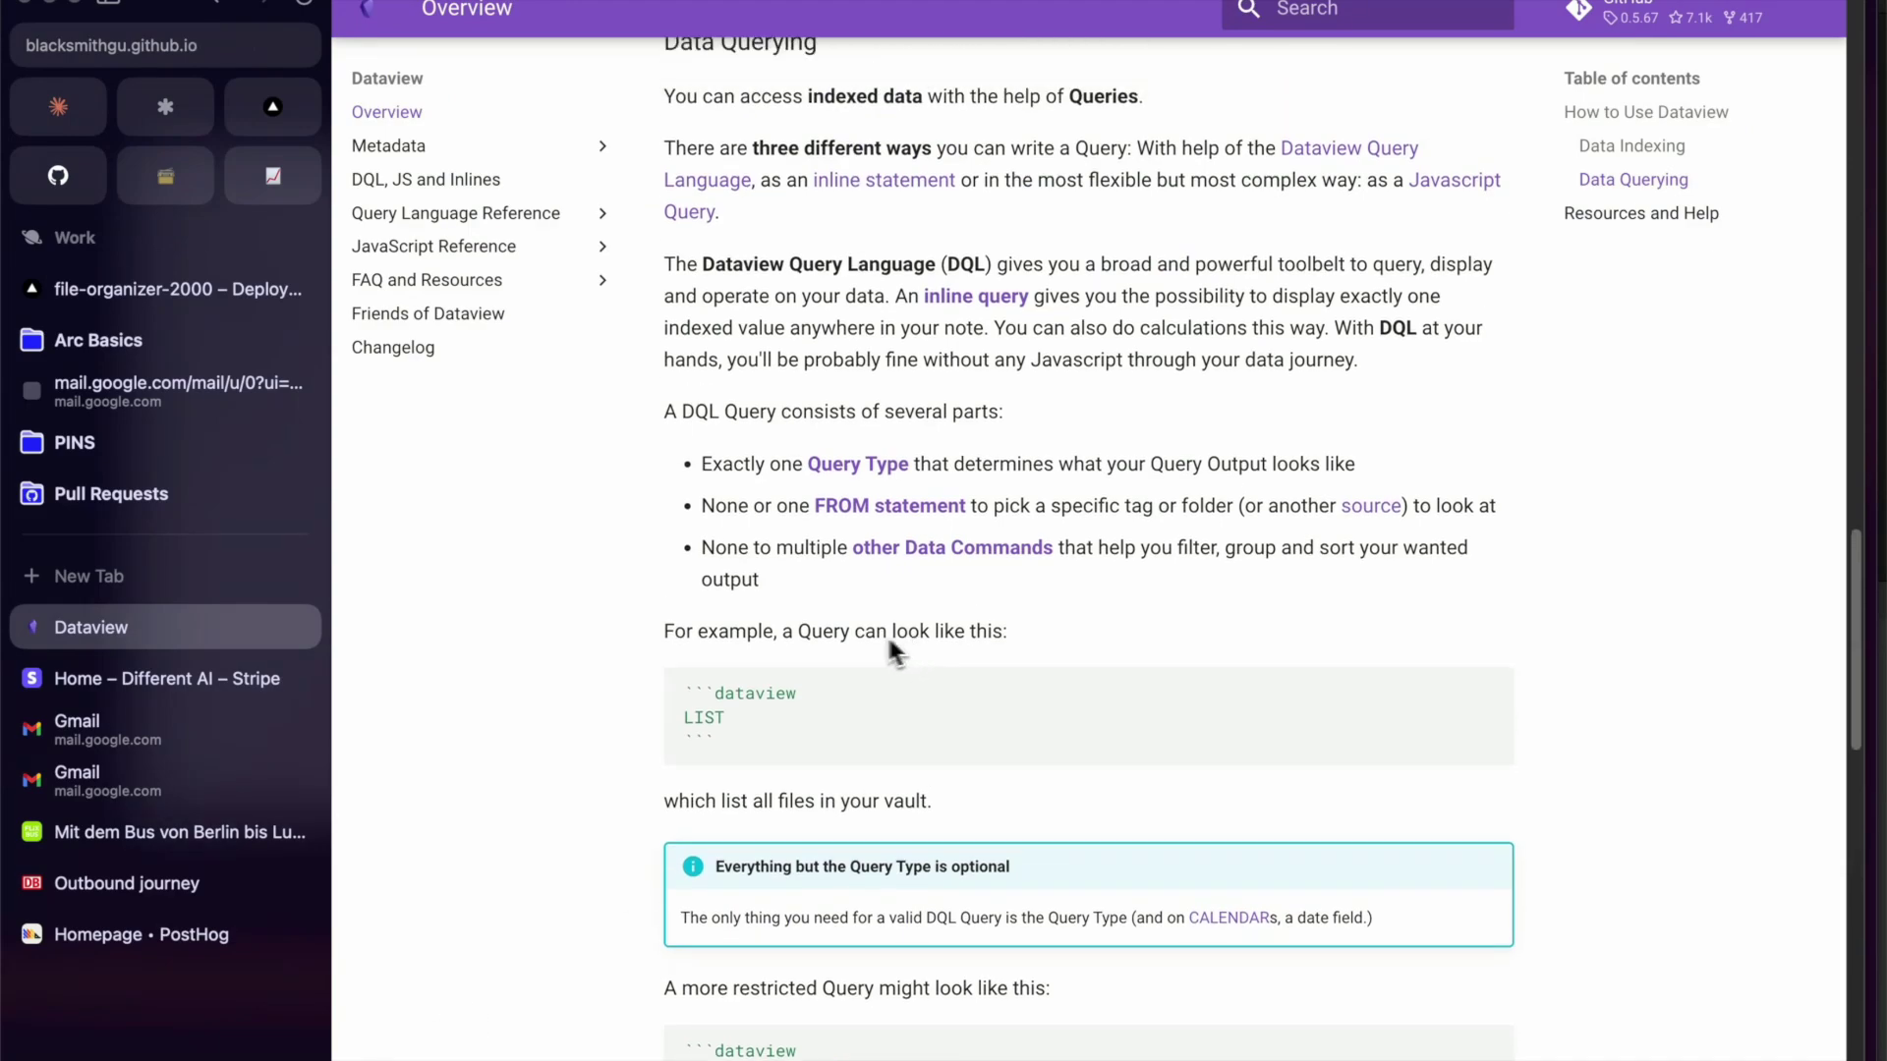
pyautogui.scroll(8, 837, 639)
pyautogui.scroll(-7, 837, 639)
pyautogui.scroll(-4, 836, 634)
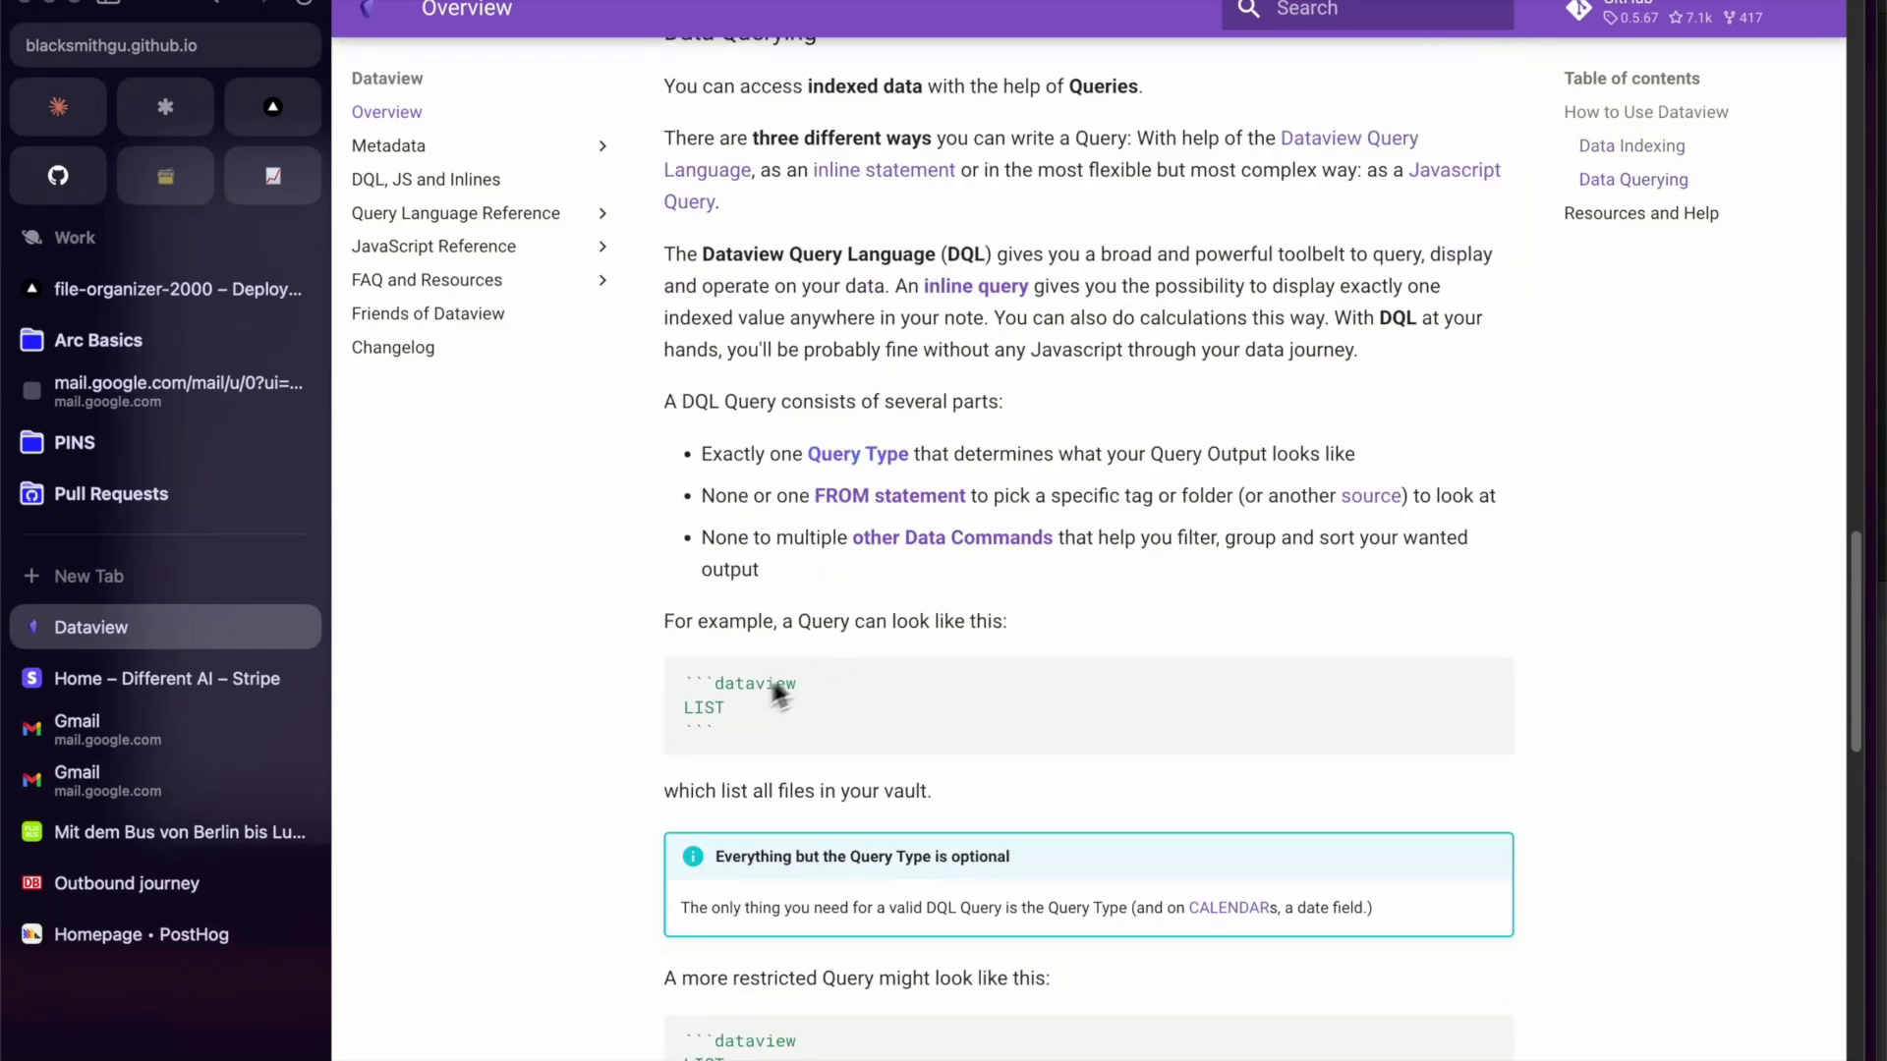
pyautogui.scroll(-7, 733, 698)
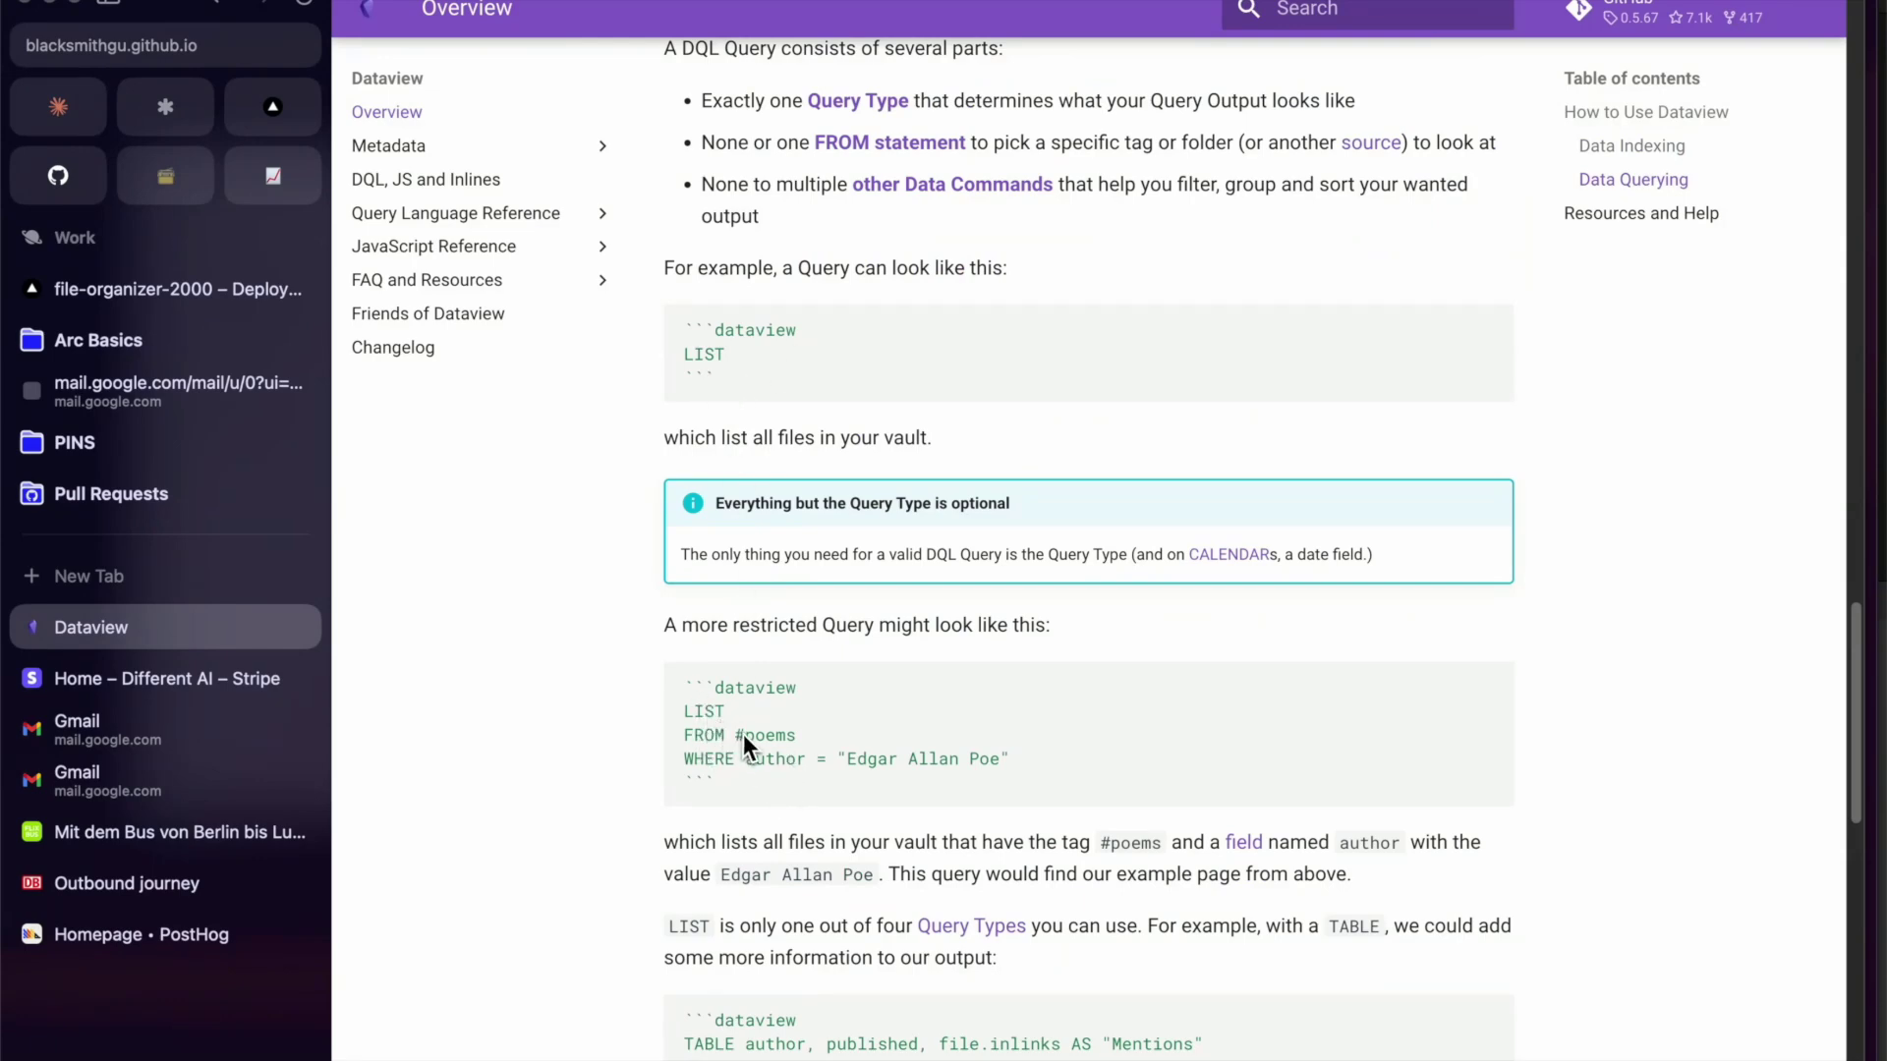
pyautogui.scroll(-4, 766, 737)
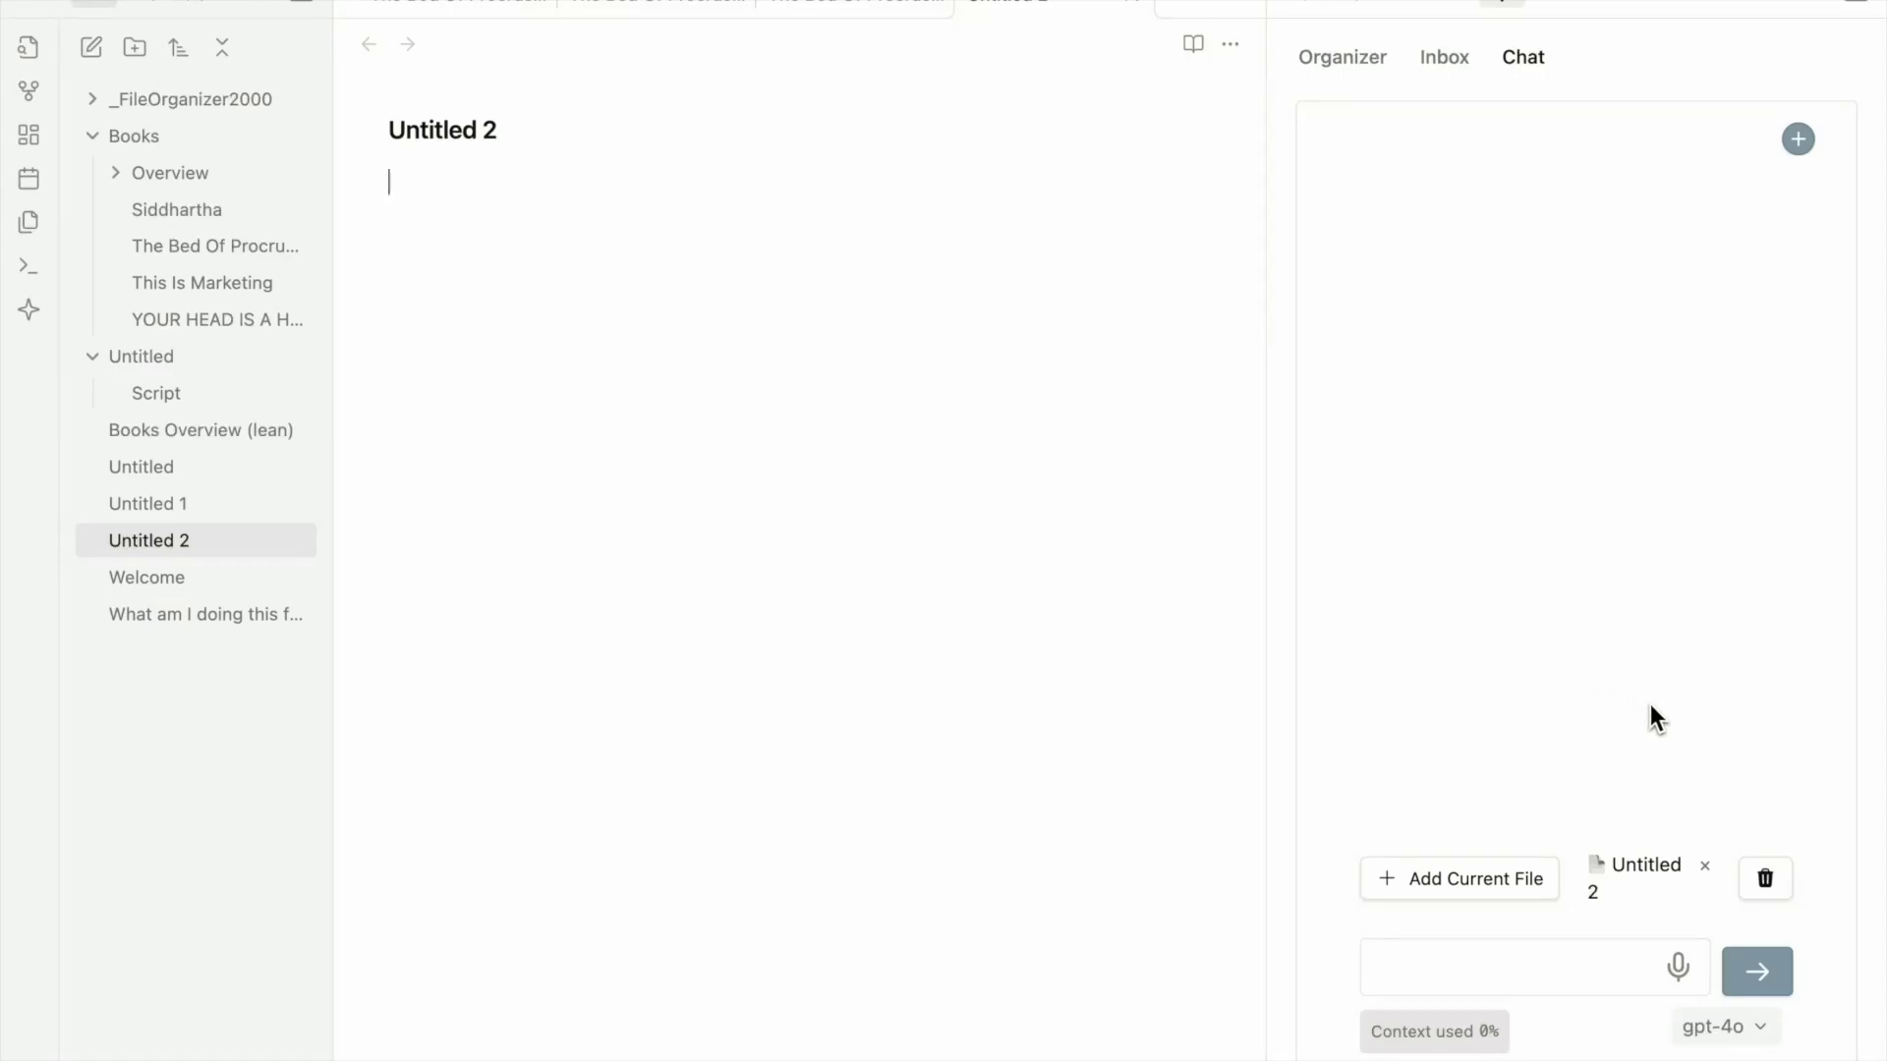
# Step: Send the AI chat a request for a Dataview table of author and personal_rating from Books
pyautogui.click(1705, 865)
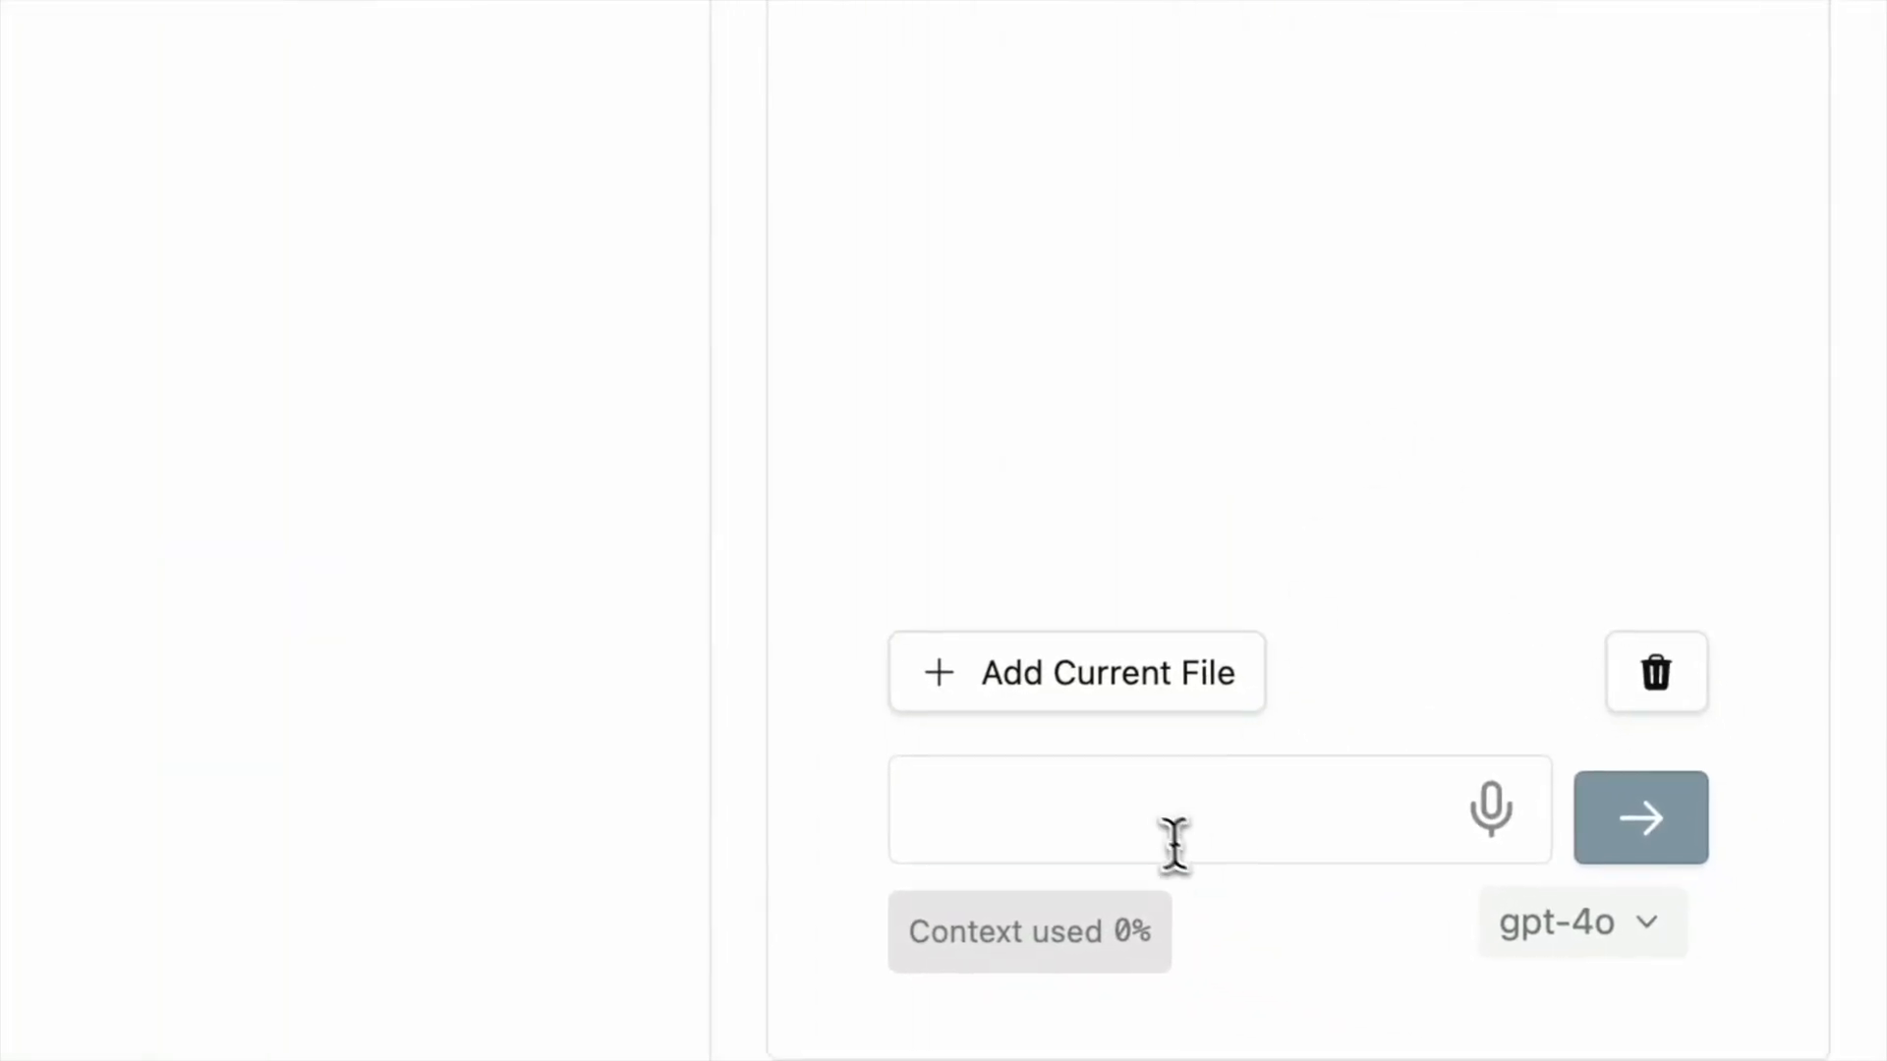
pyautogui.click(1141, 792)
pyautogui.write('generate code for a dataview table from my folder /Books. I am using obsidian, including author, personal_rating')
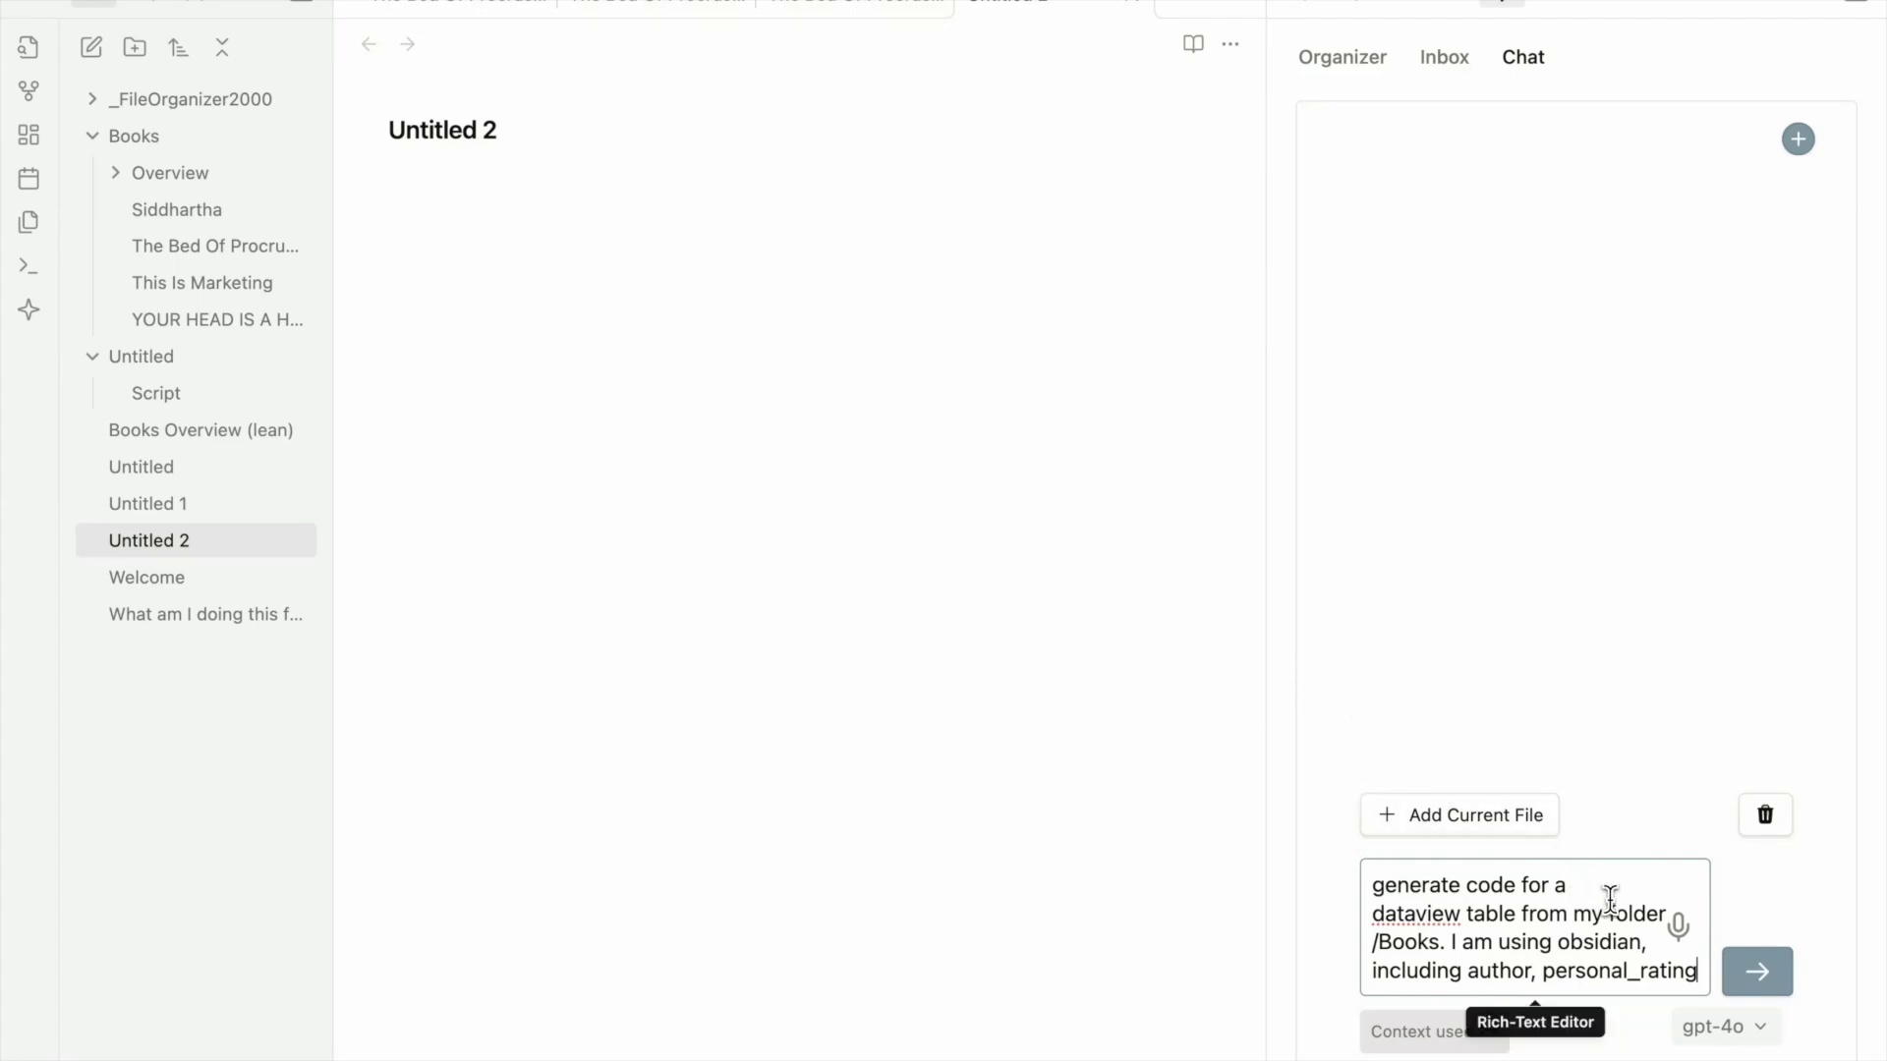
pyautogui.press('Return')
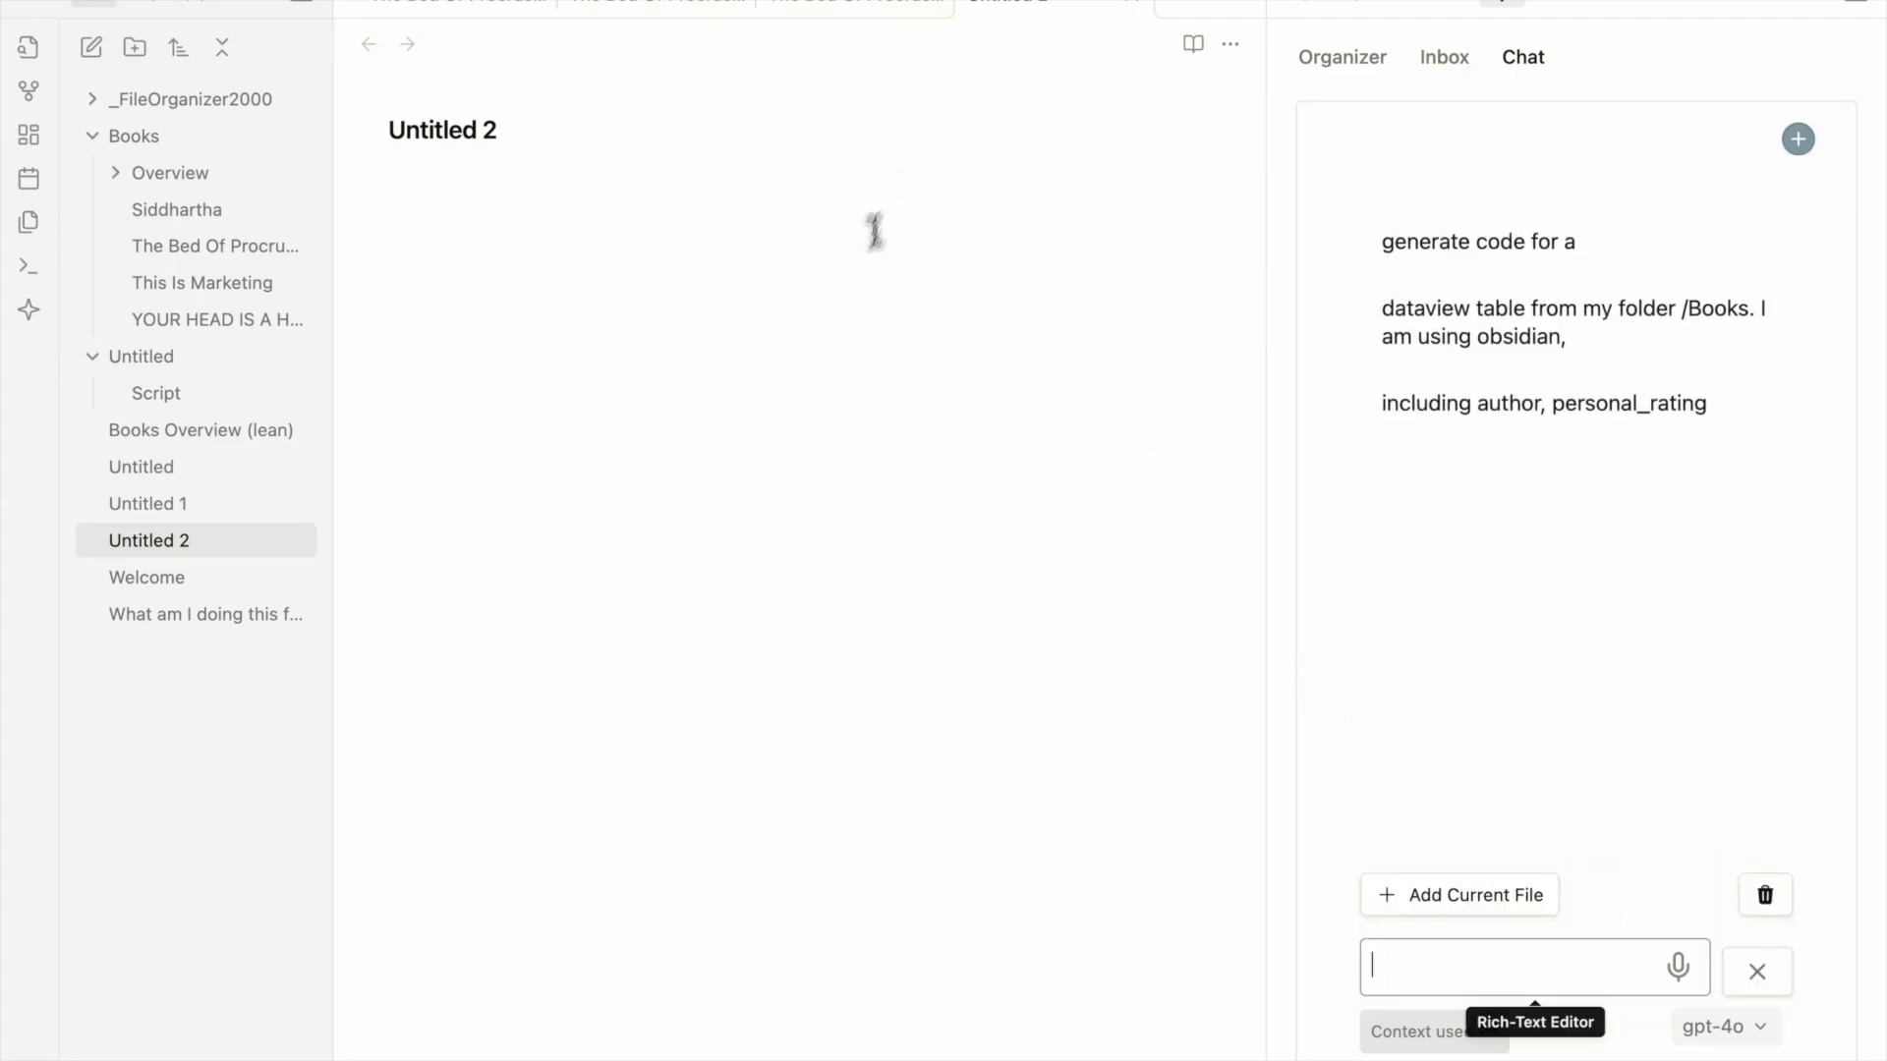
# Step: Copy the docs' basic ```dataview LIST``` example block into the note
pyautogui.hotkey('ctrl', 'Right')
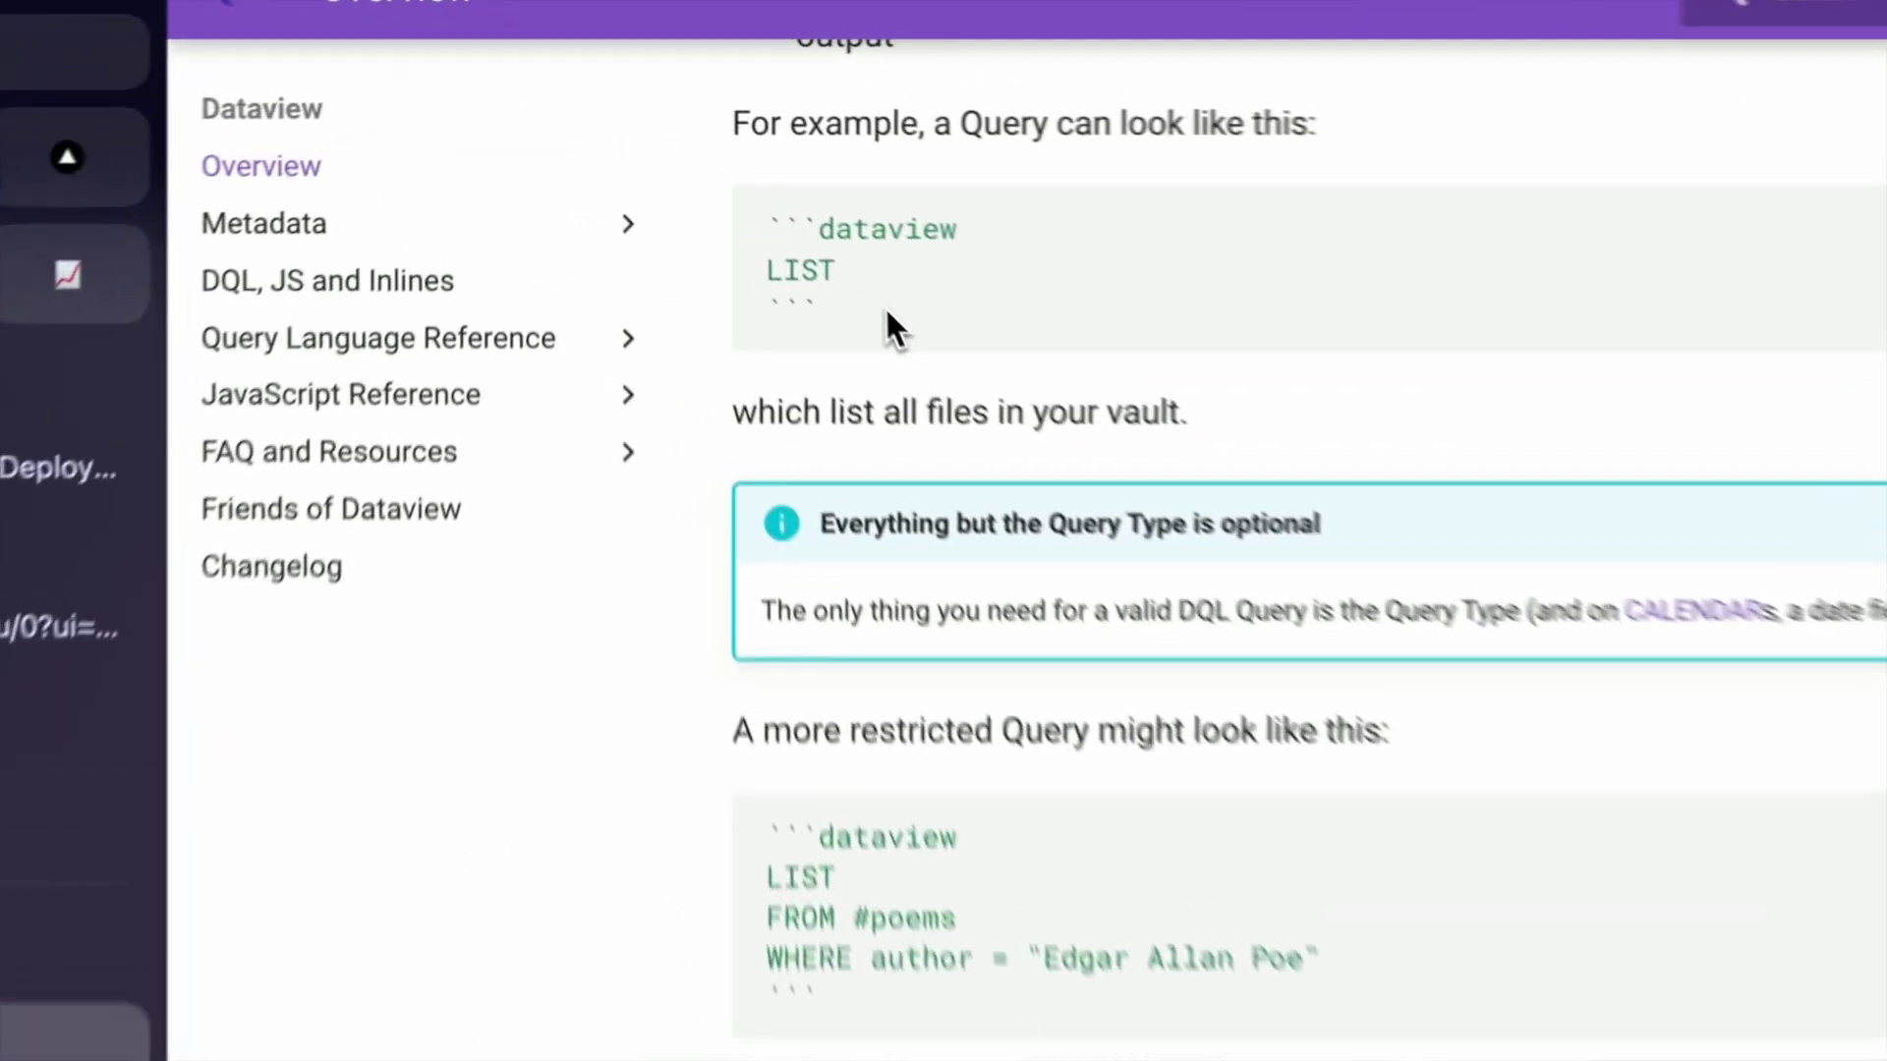
pyautogui.moveTo(760, 201); pyautogui.dragTo(687, 149)
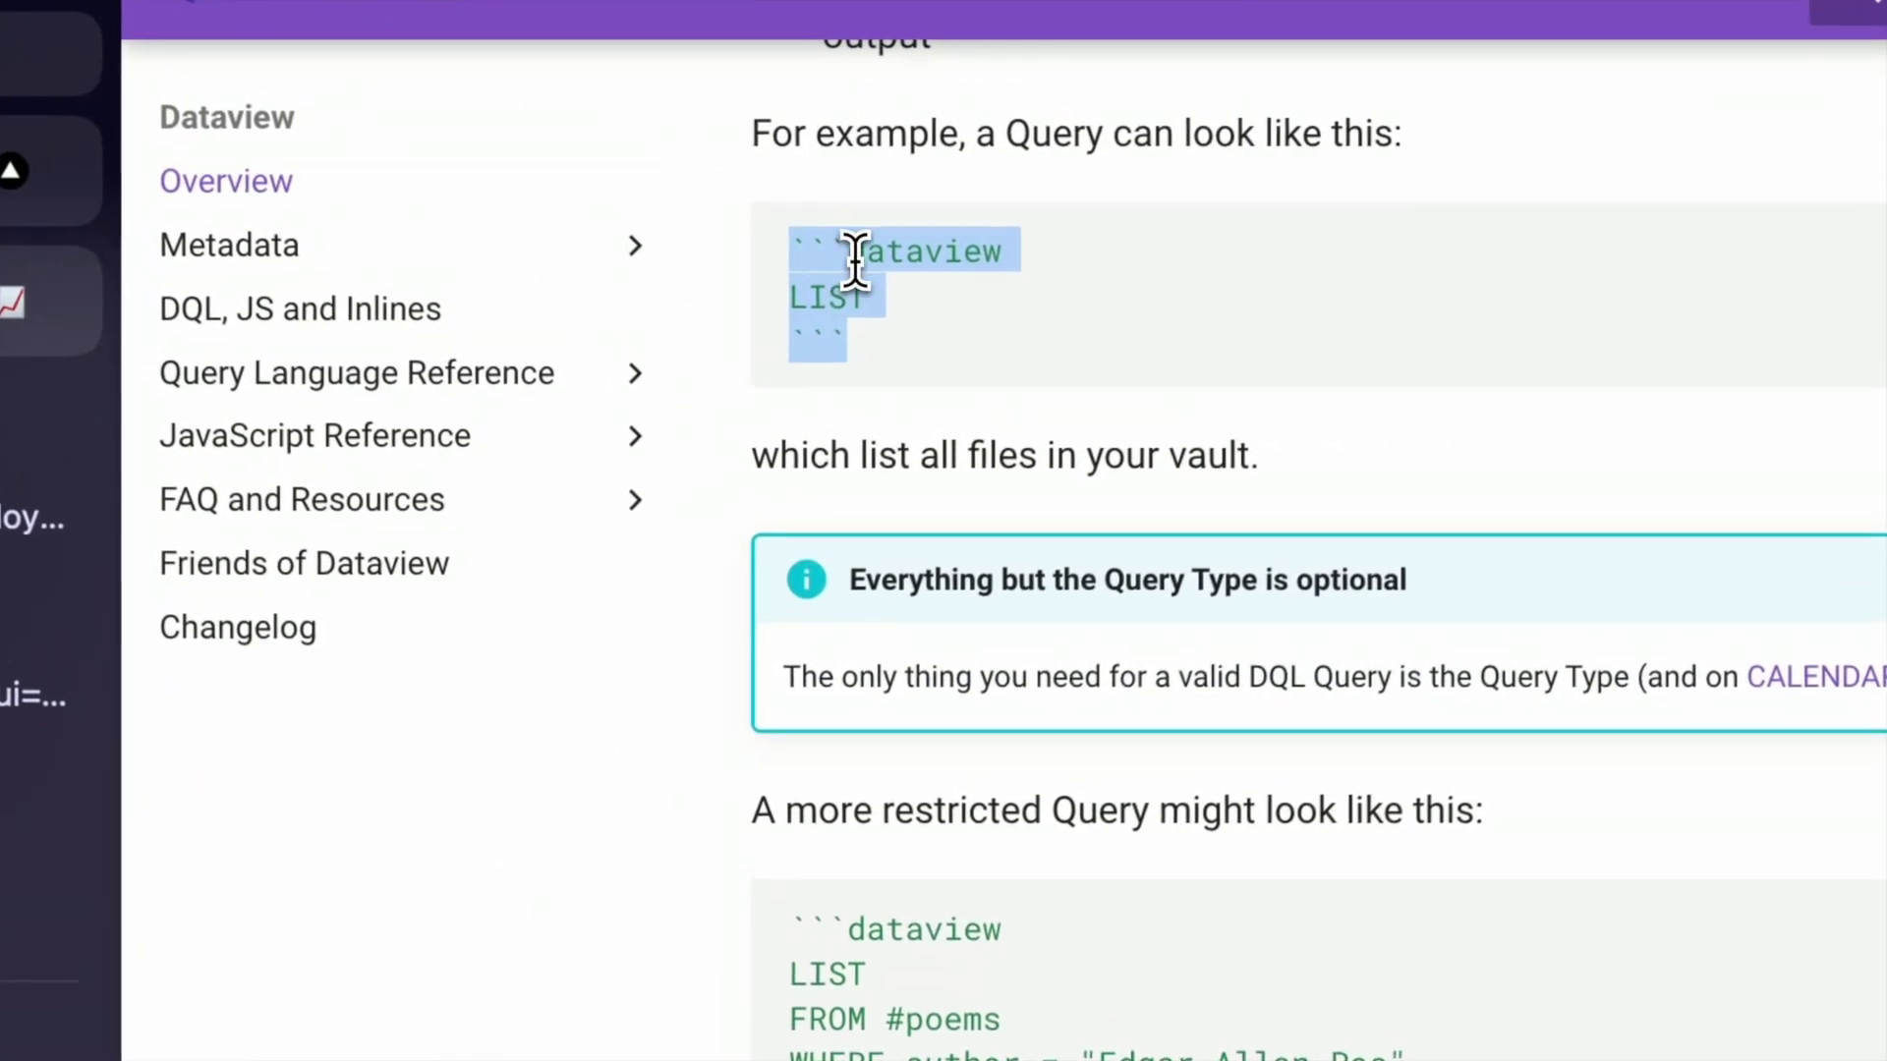
pyautogui.hotkey('ctrl', 'Left')
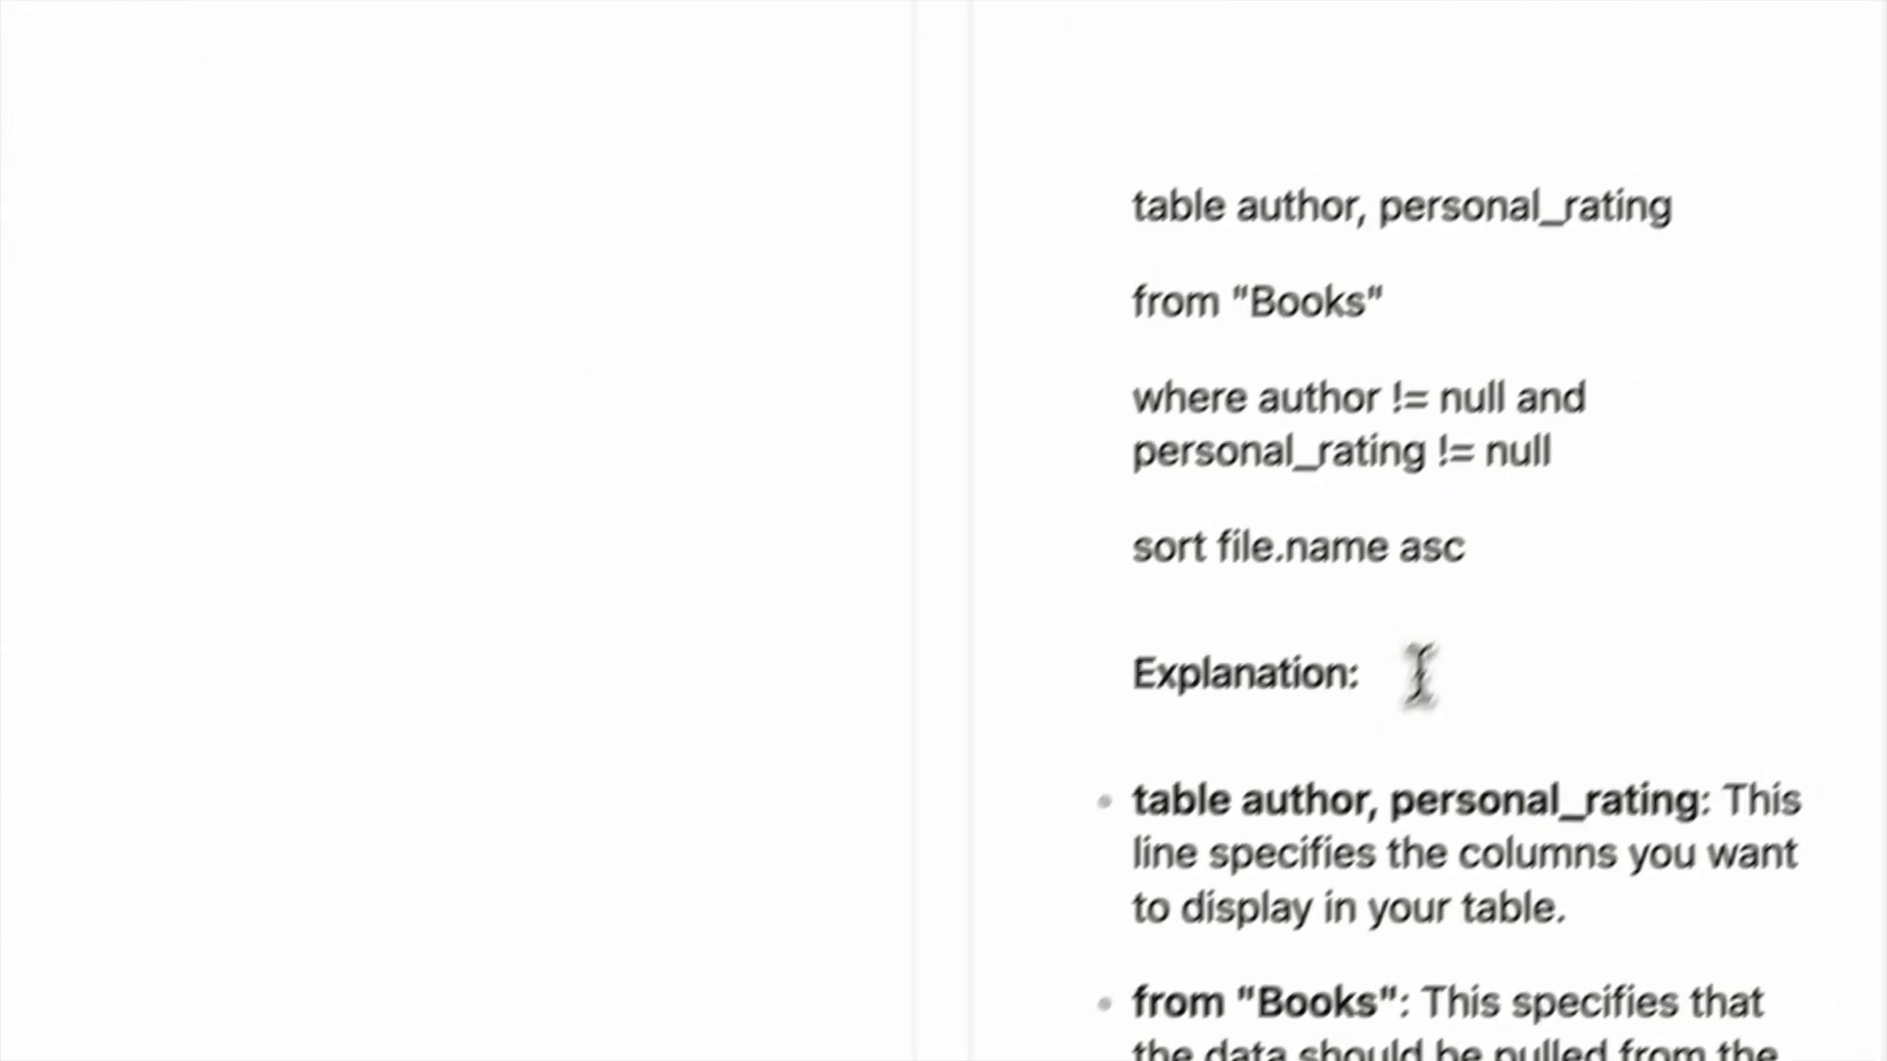
# Step: Replace LIST with the AI's generated query so the four Books notes render with authors and stars
pyautogui.moveTo(1127, 294); pyautogui.dragTo(1387, 305)
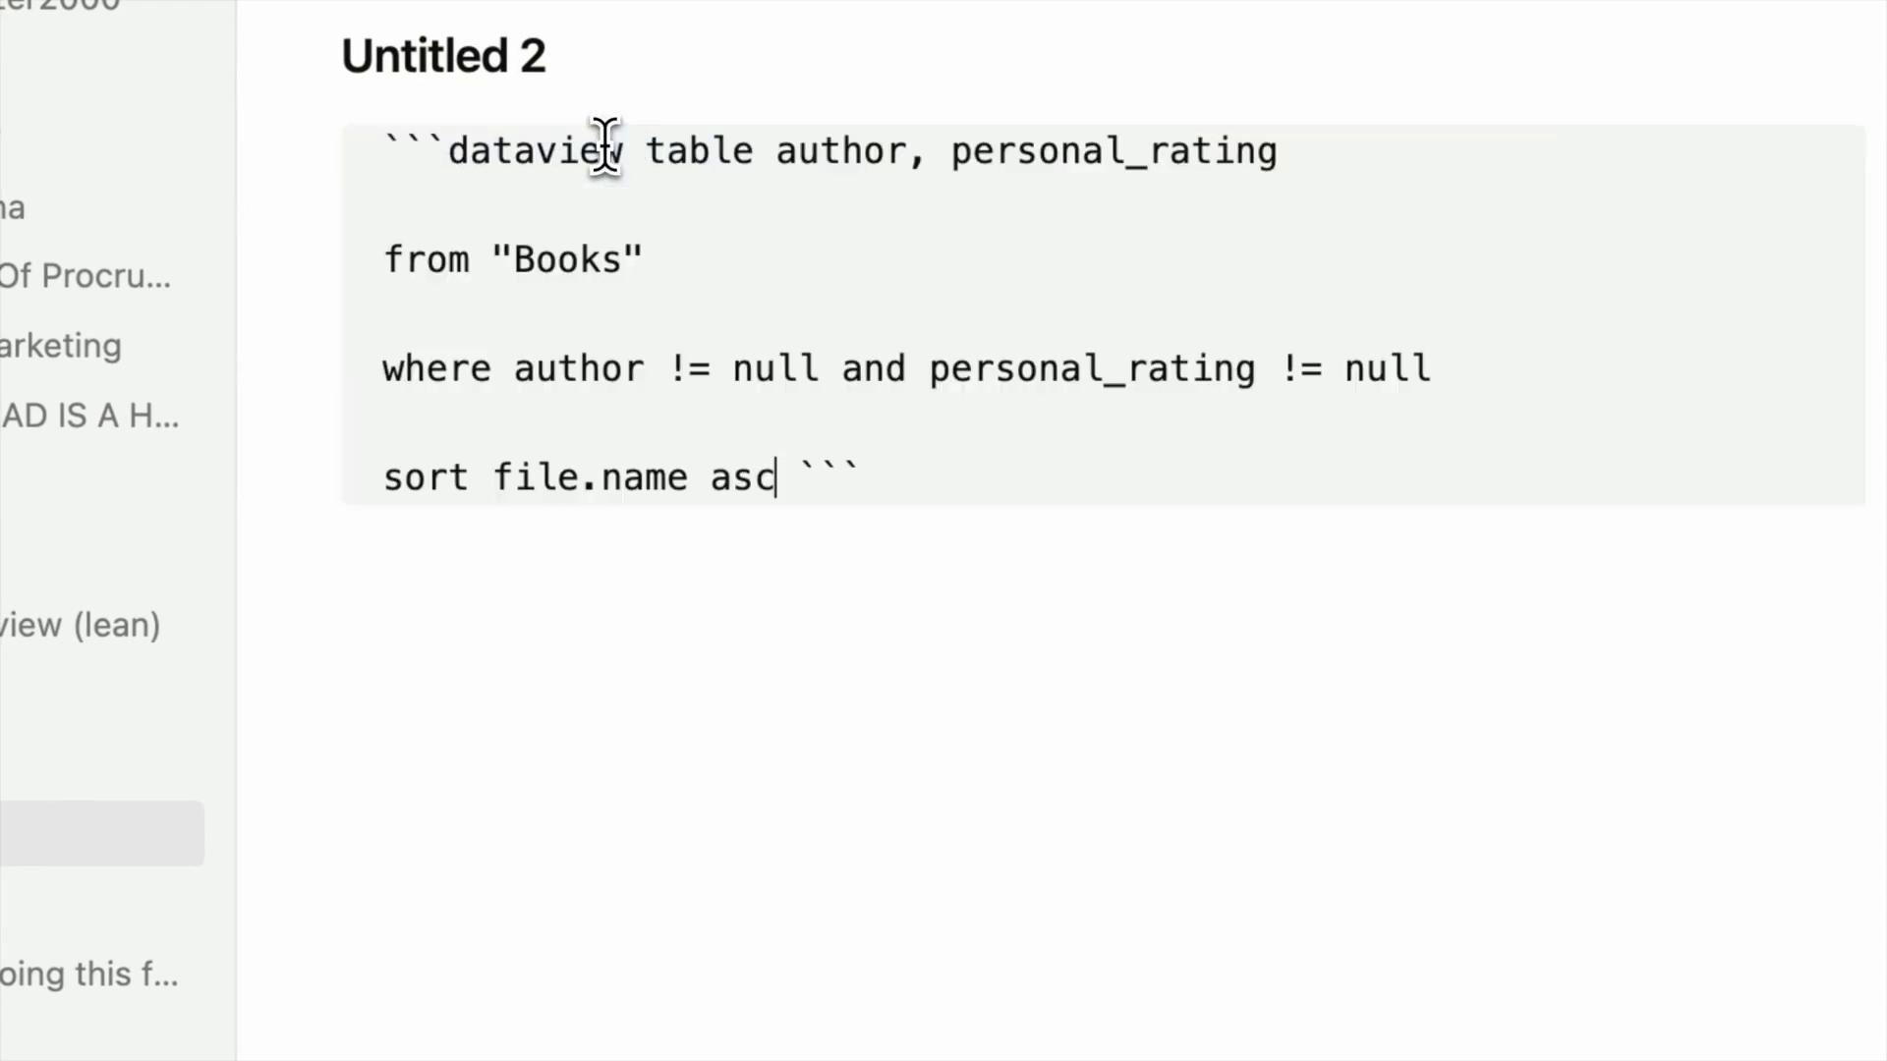
pyautogui.click(877, 509)
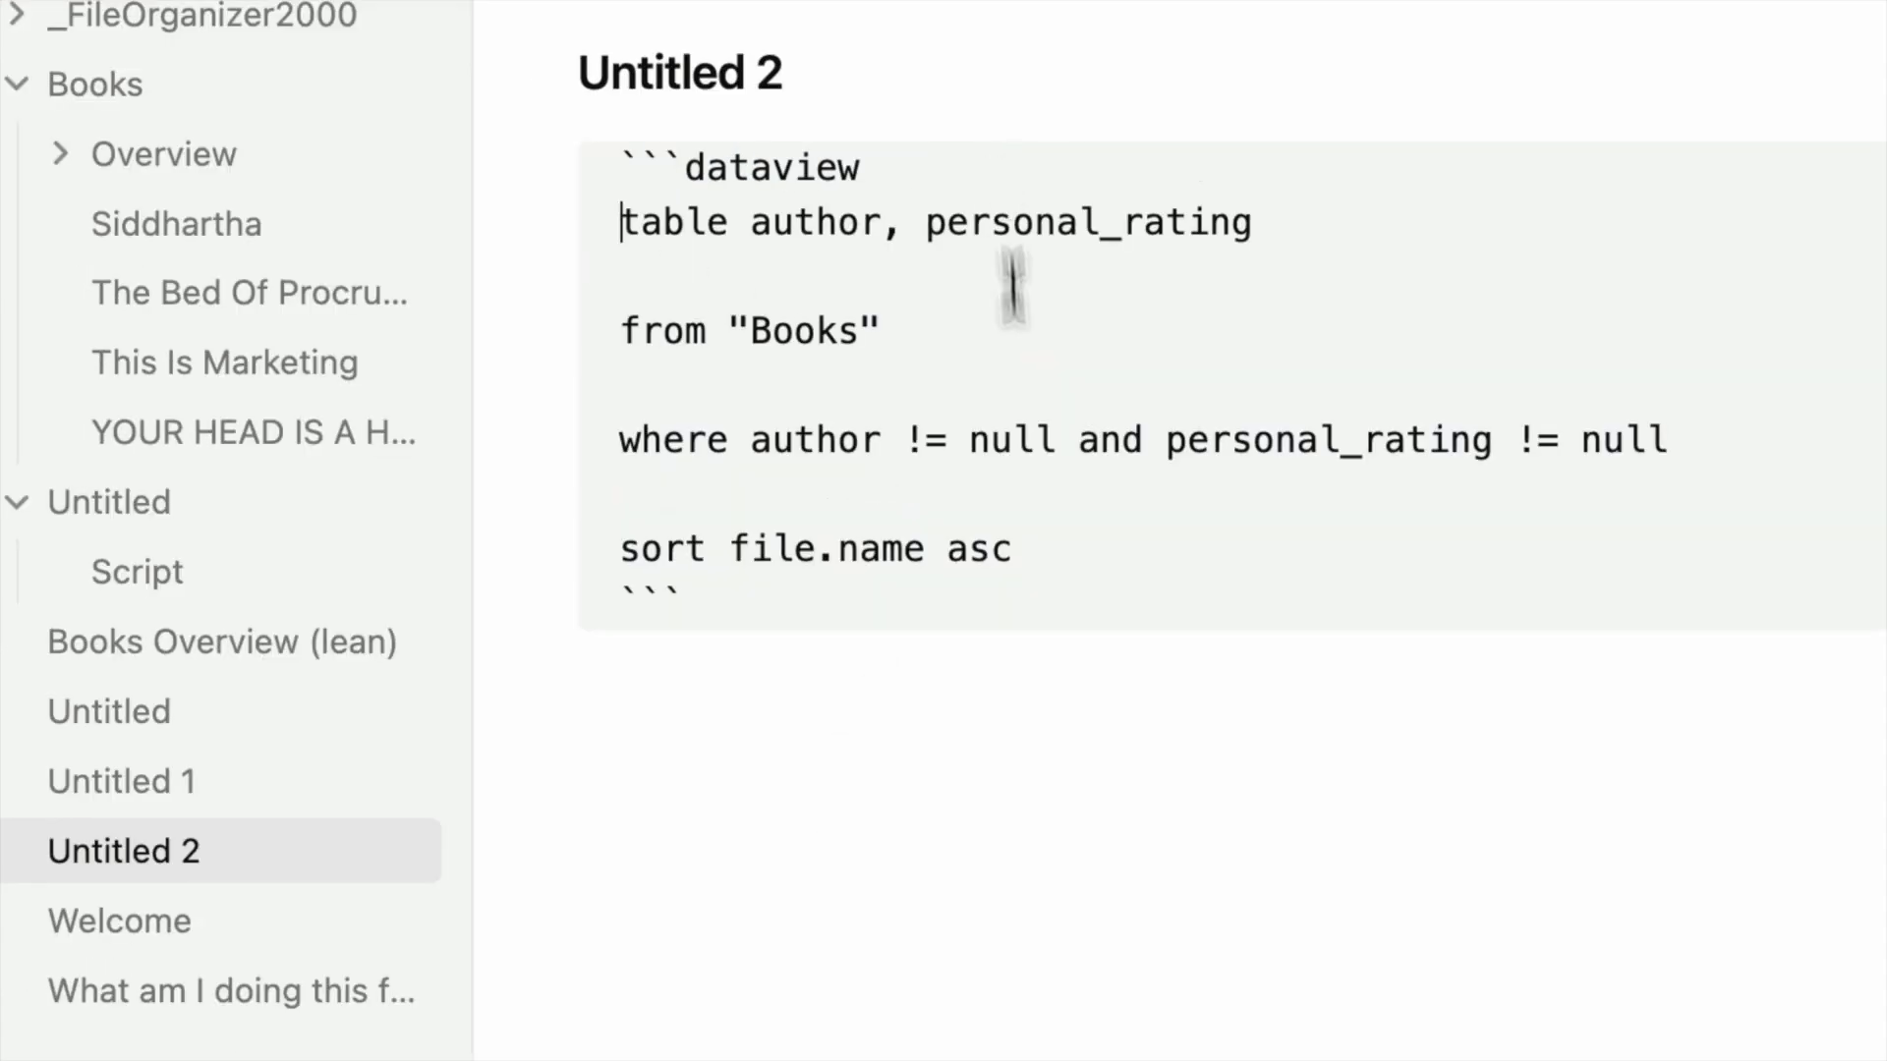
pyautogui.click(850, 842)
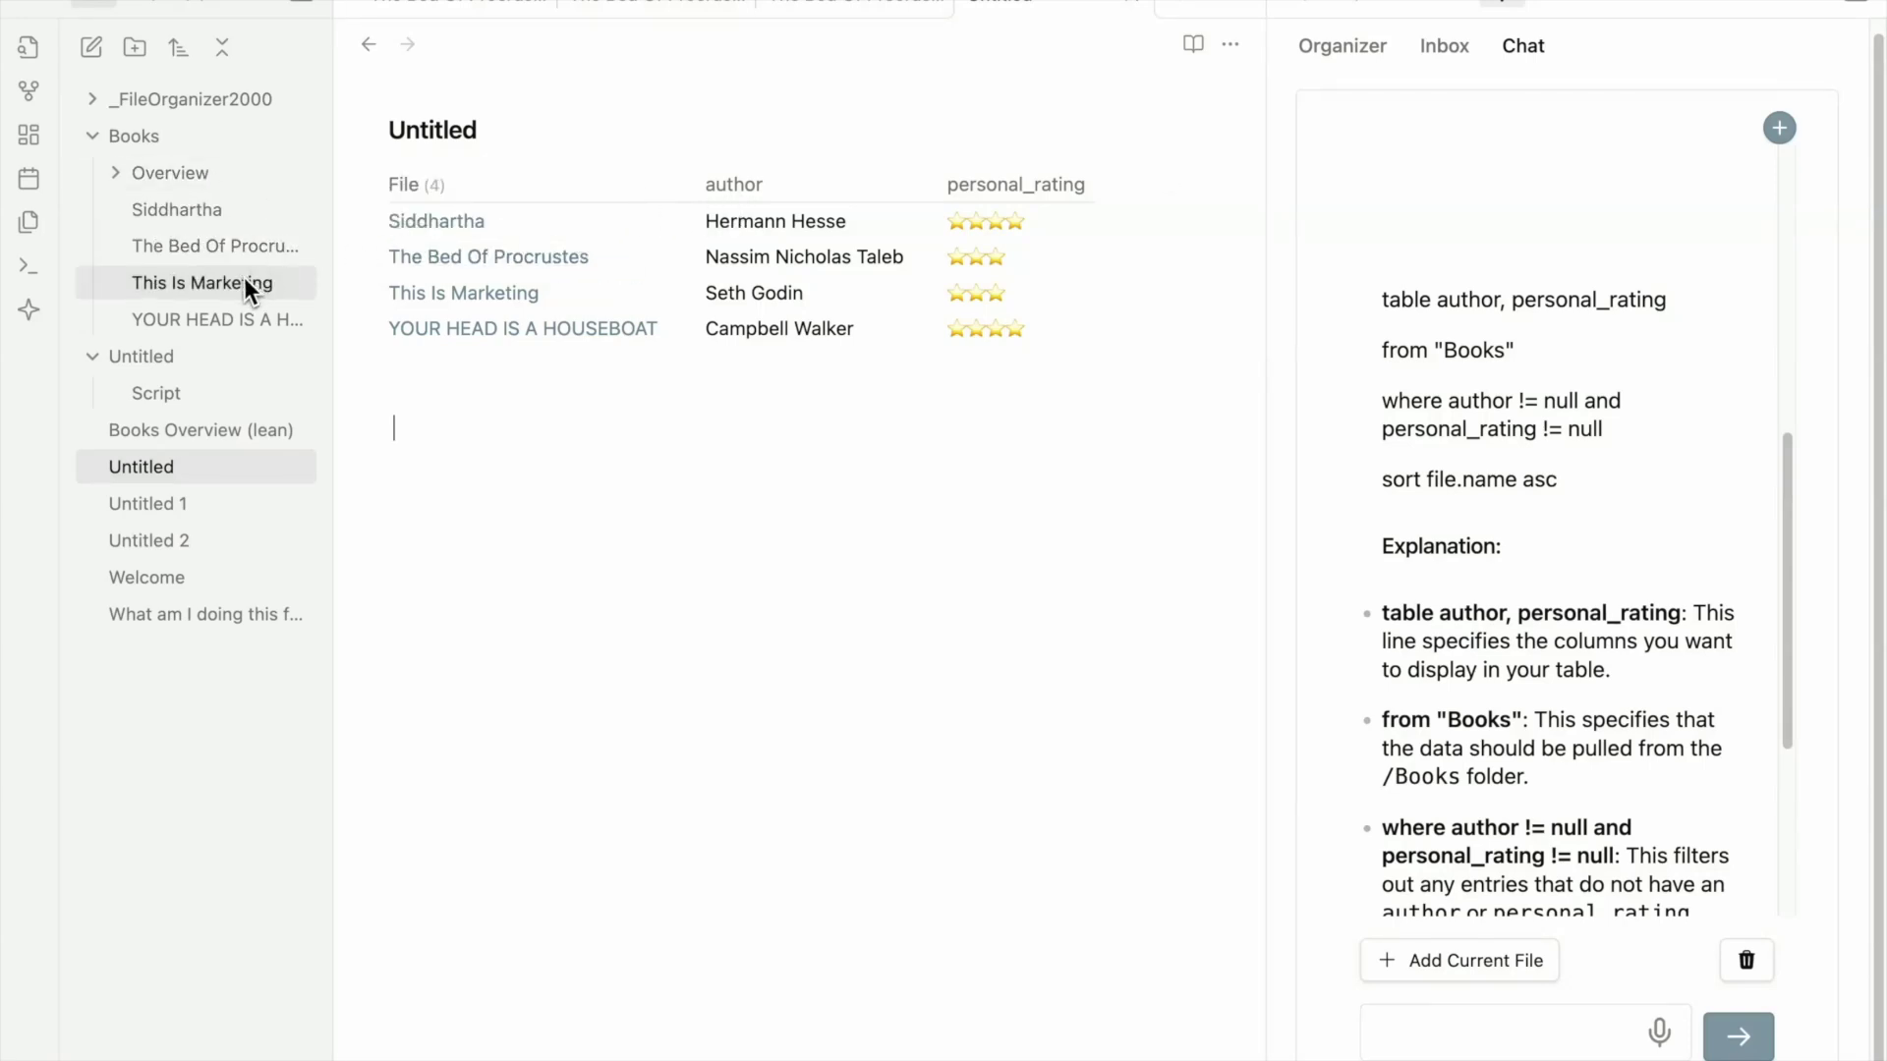
# Step: Check The Bed Of Procrustes, Untitled 1 and the query note, rendering its book table
pyautogui.click(257, 252)
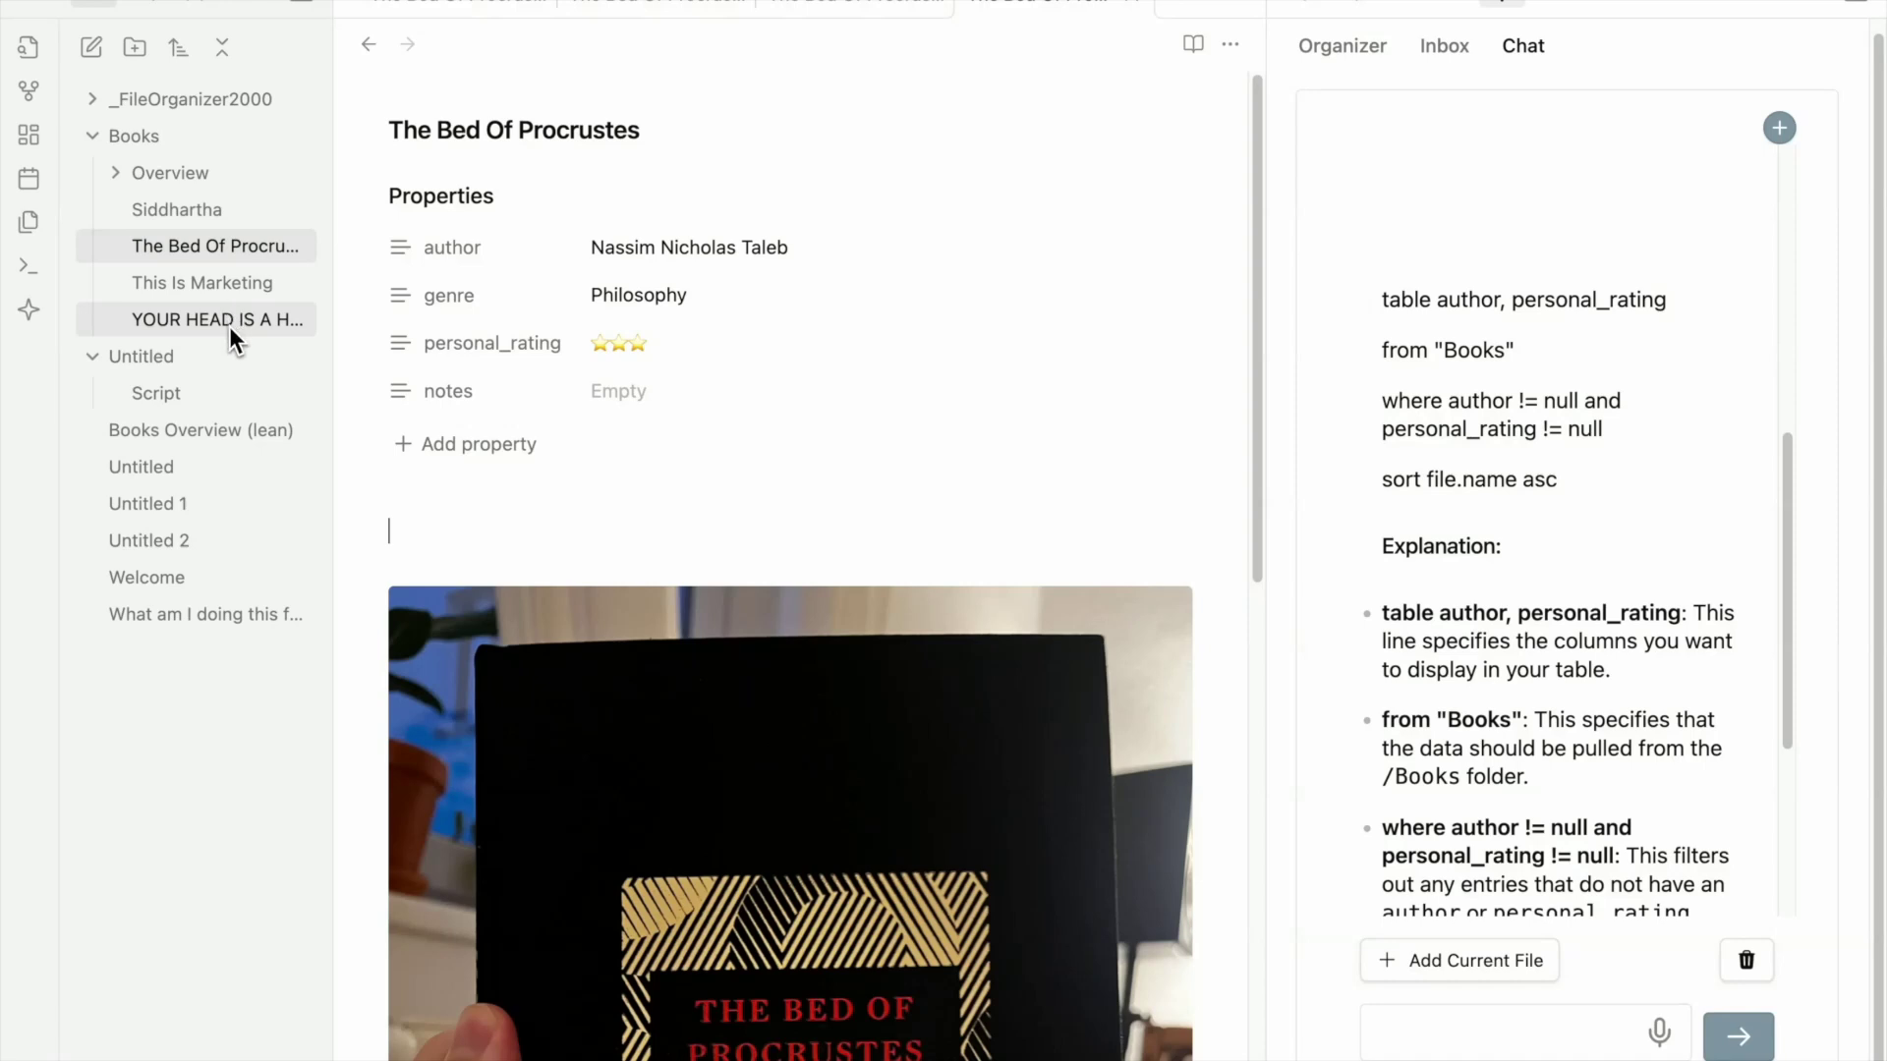
pyautogui.click(224, 501)
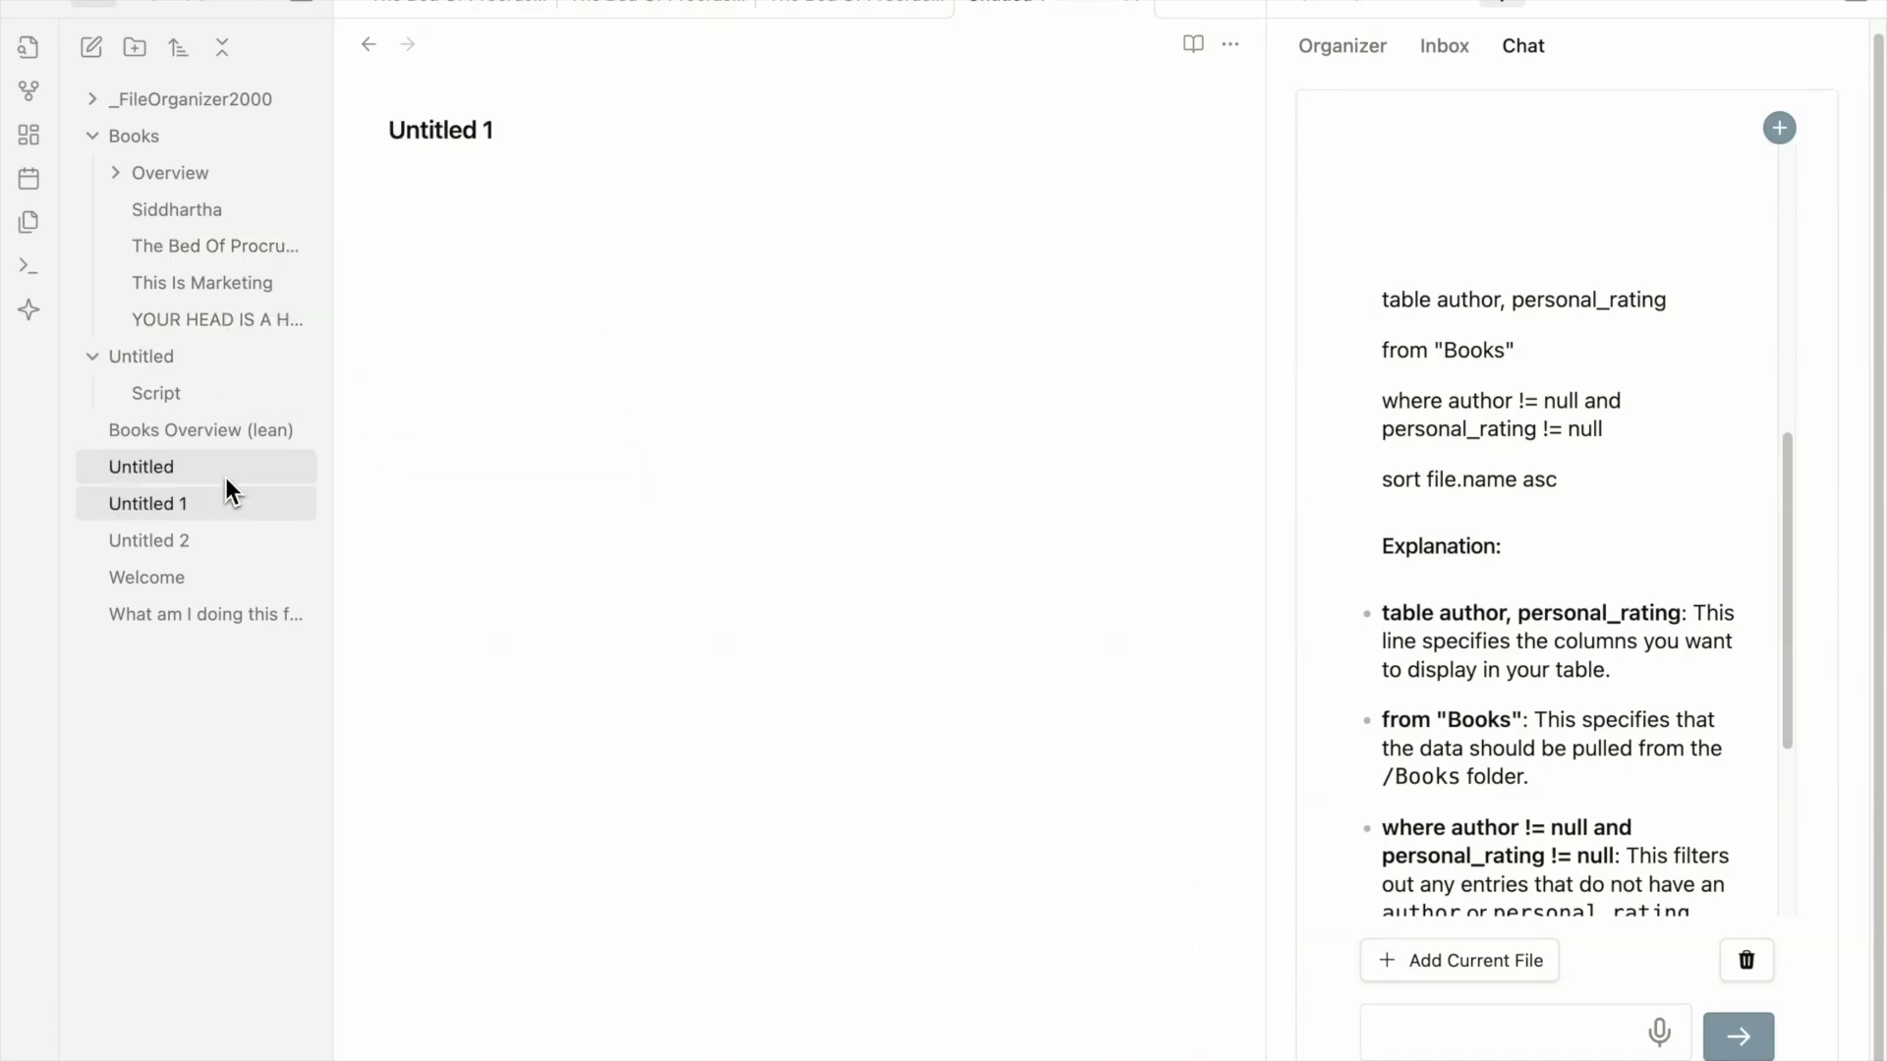
pyautogui.click(226, 475)
pyautogui.click(686, 564)
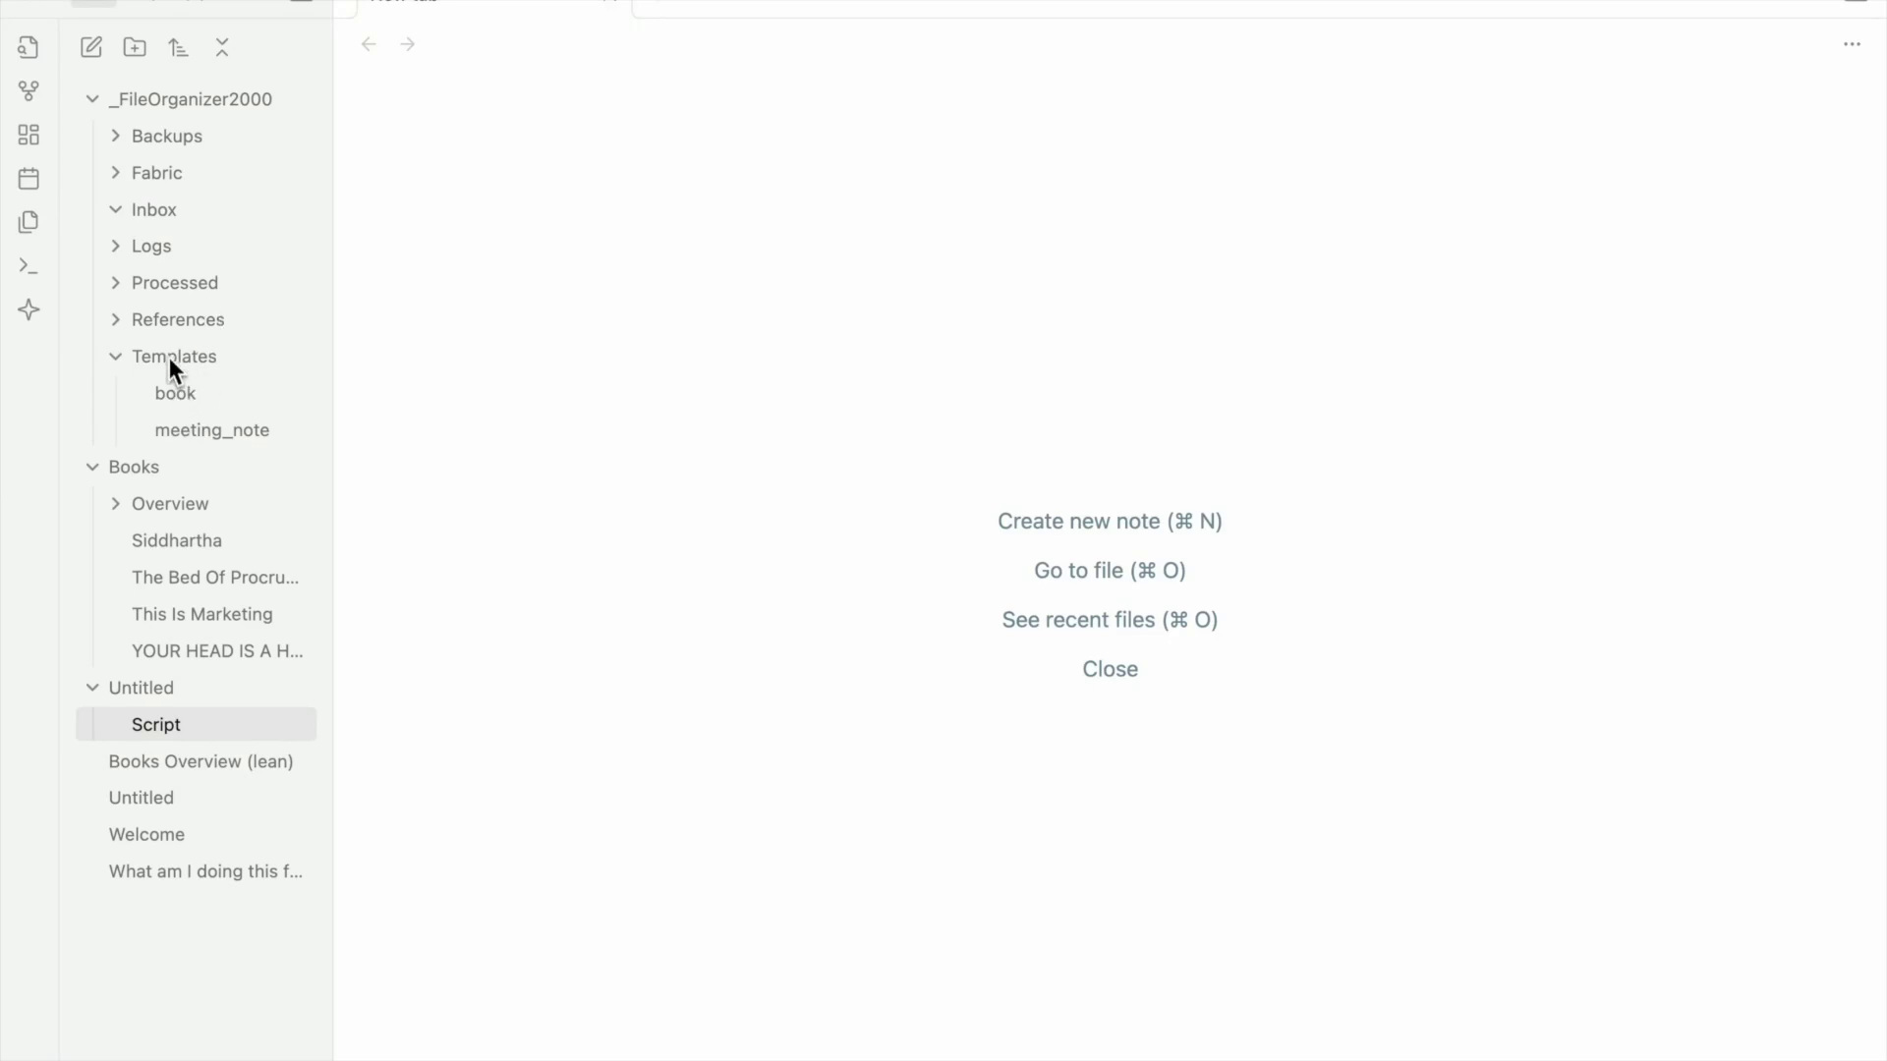
# Step: Review the book template's generated properties, then open the Siddhartha note
pyautogui.click(209, 398)
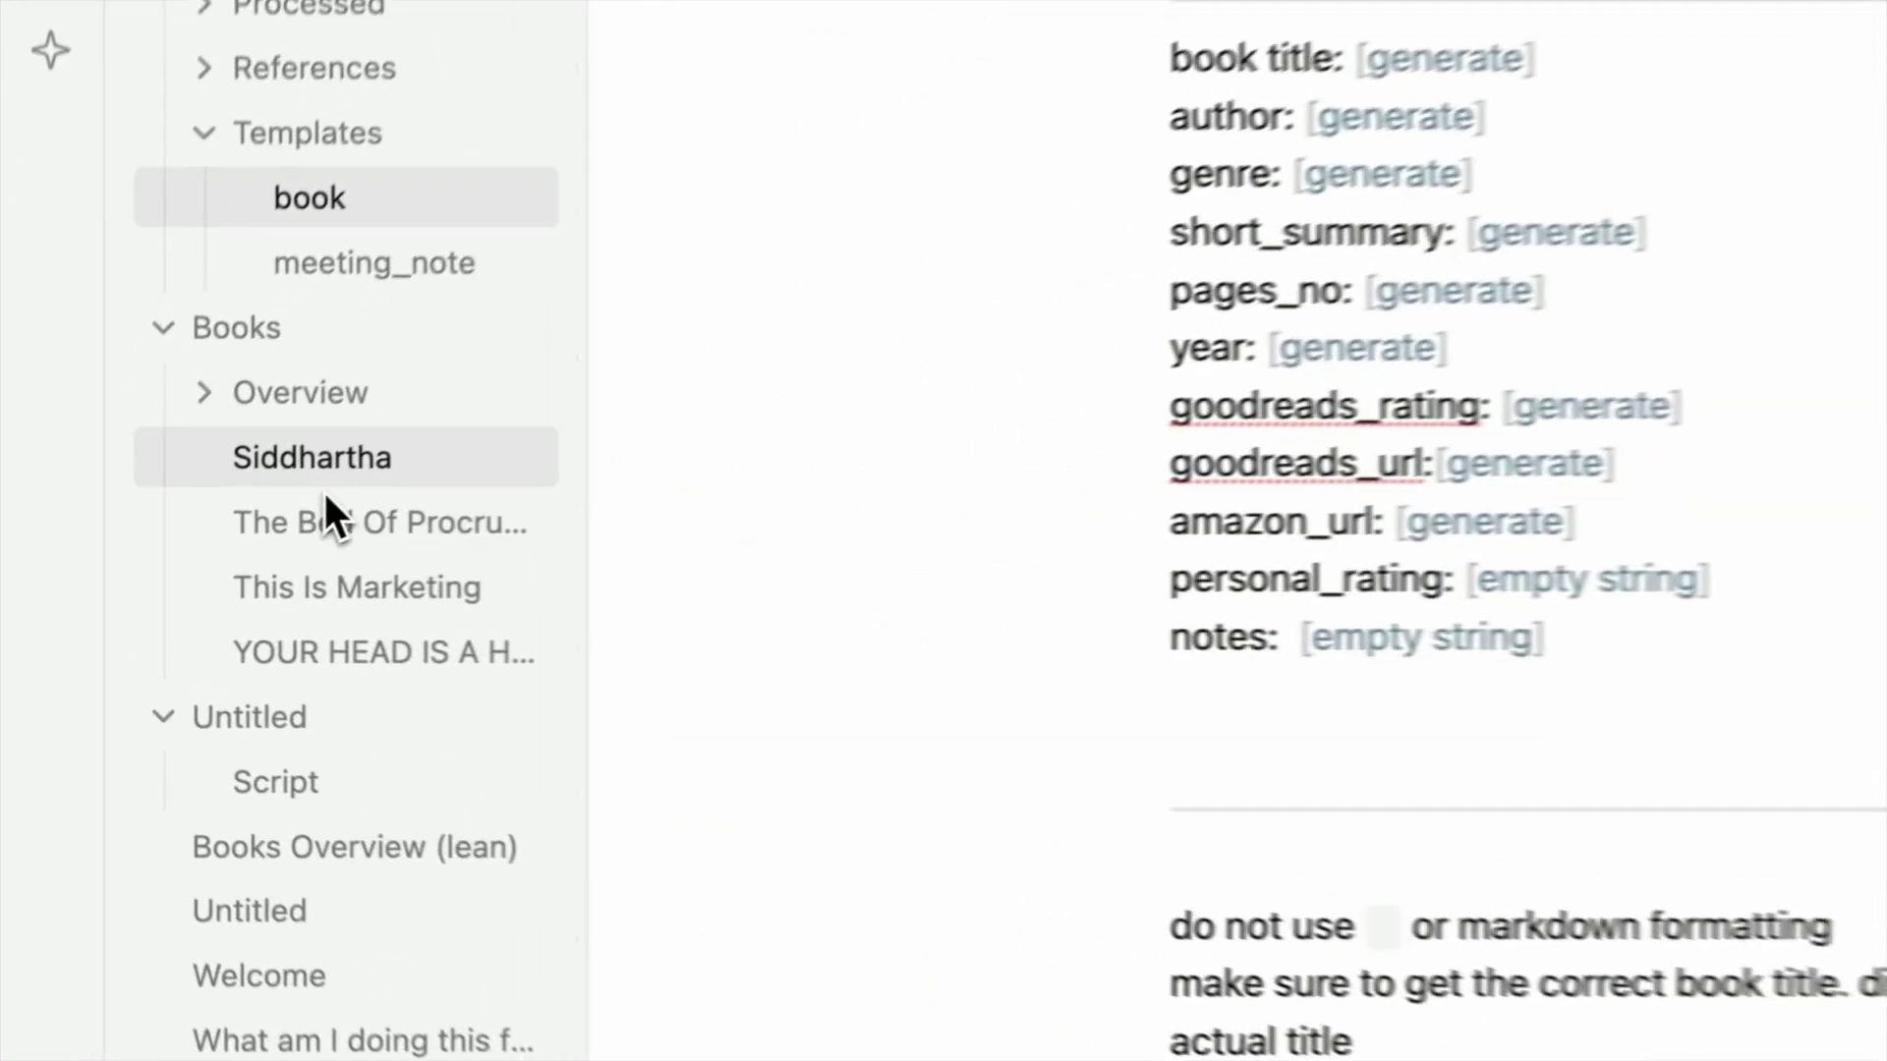
pyautogui.click(346, 456)
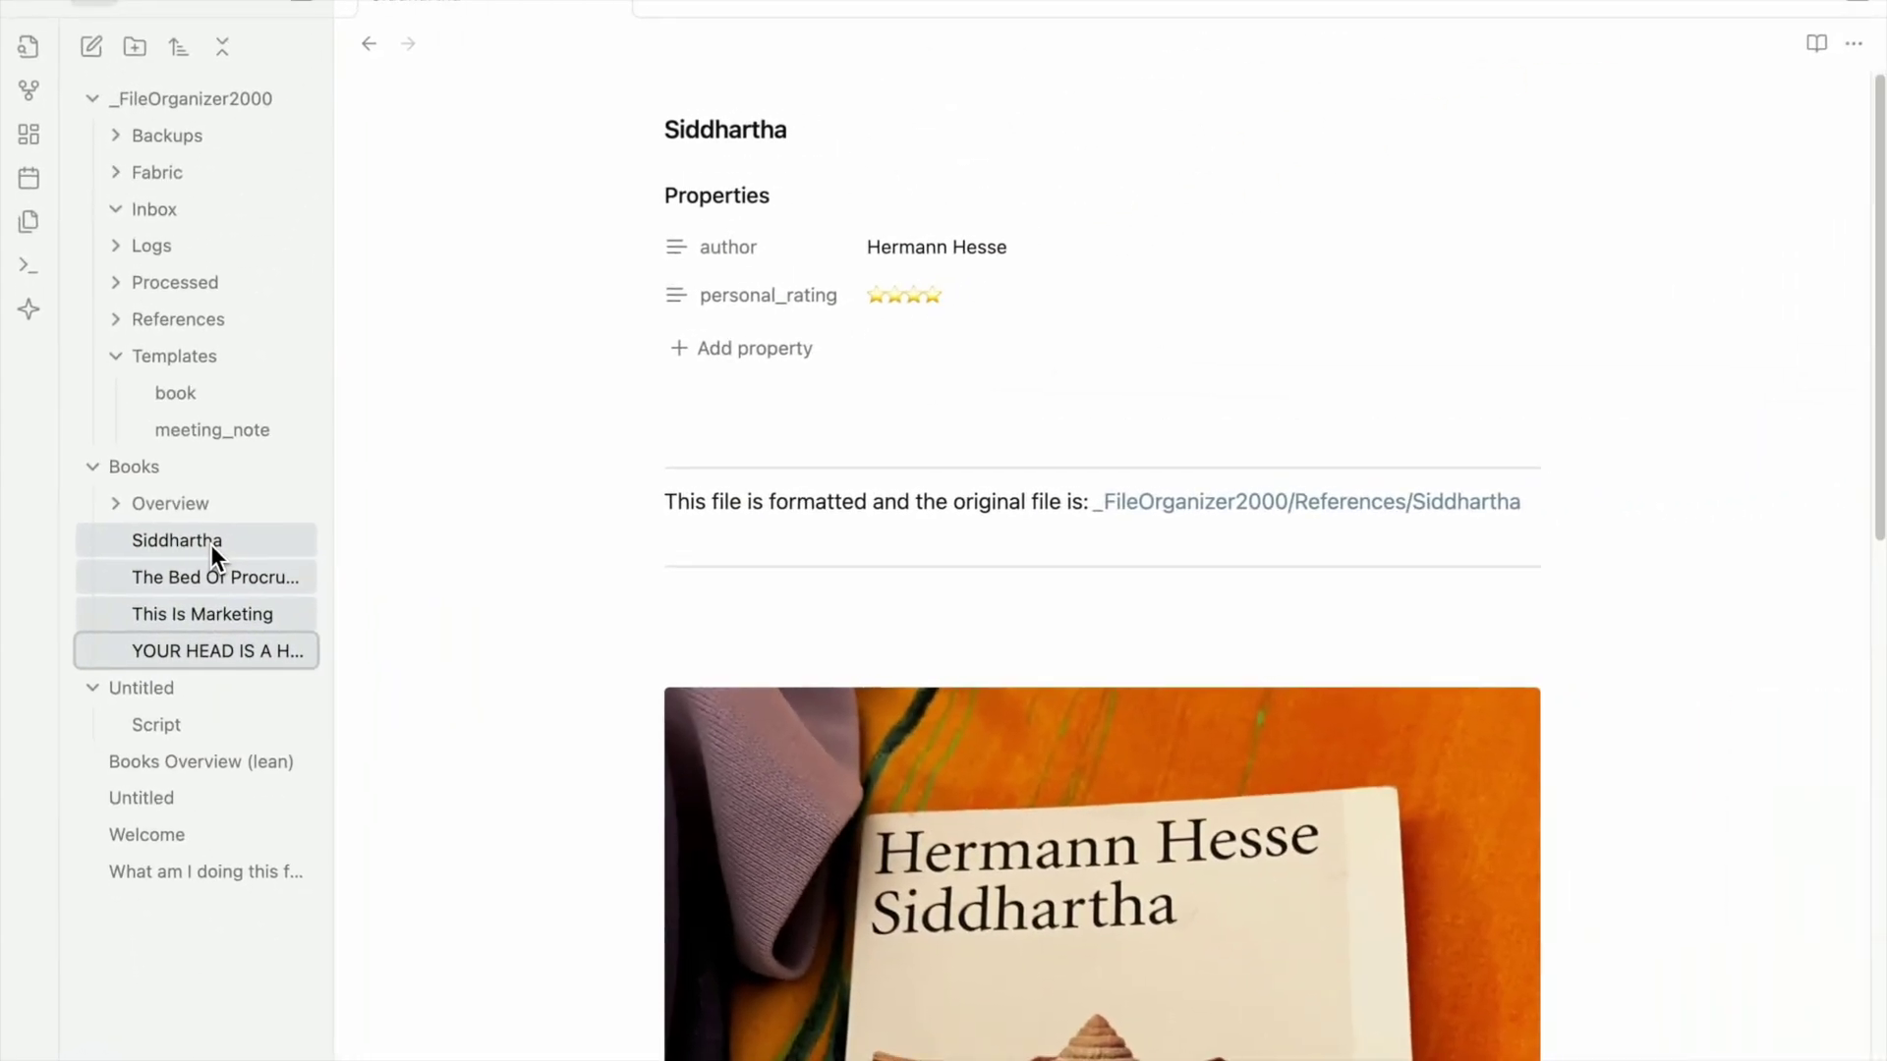
# Step: Delete the selected notes Siddhartha through Your Head Is a Houseboat
pyautogui.press('Delete')
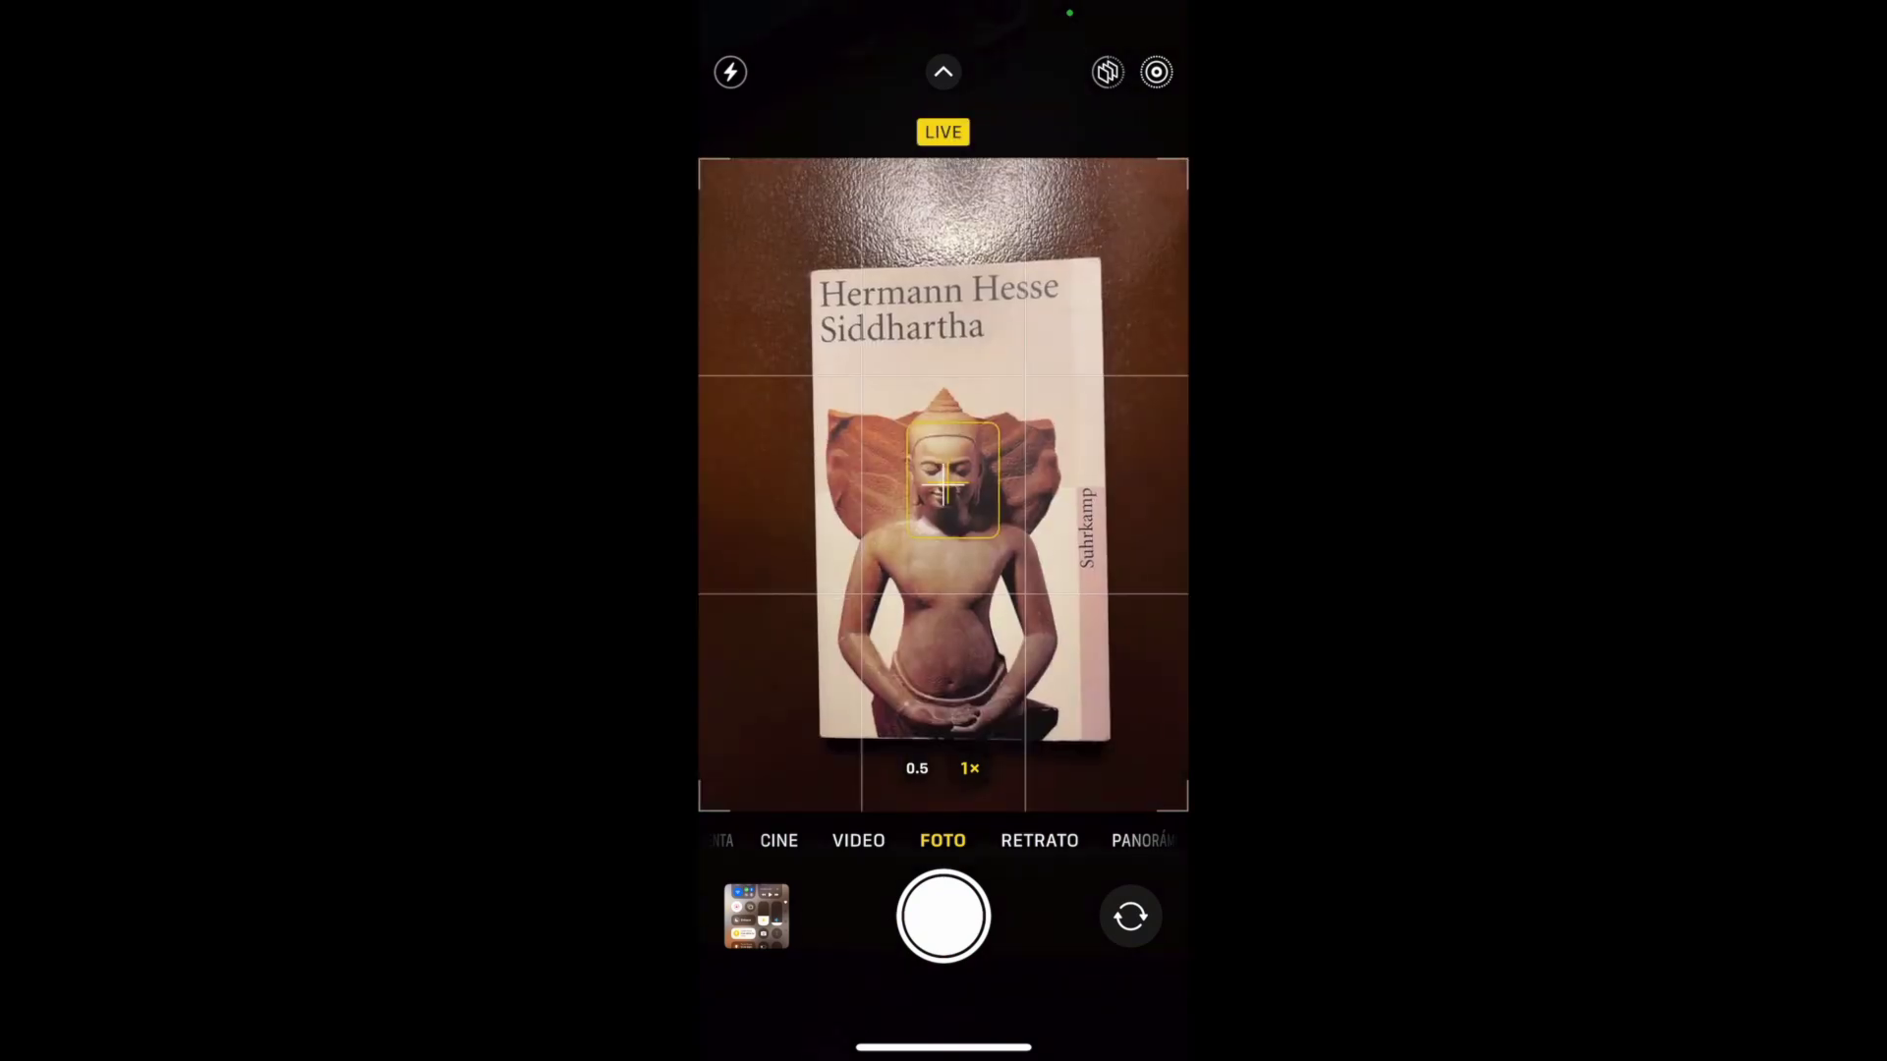
# Step: Photograph the Siddhartha, Bed of Procrustes, Your Head Is a Houseboat and This Is Marketing covers
pyautogui.click(942, 916)
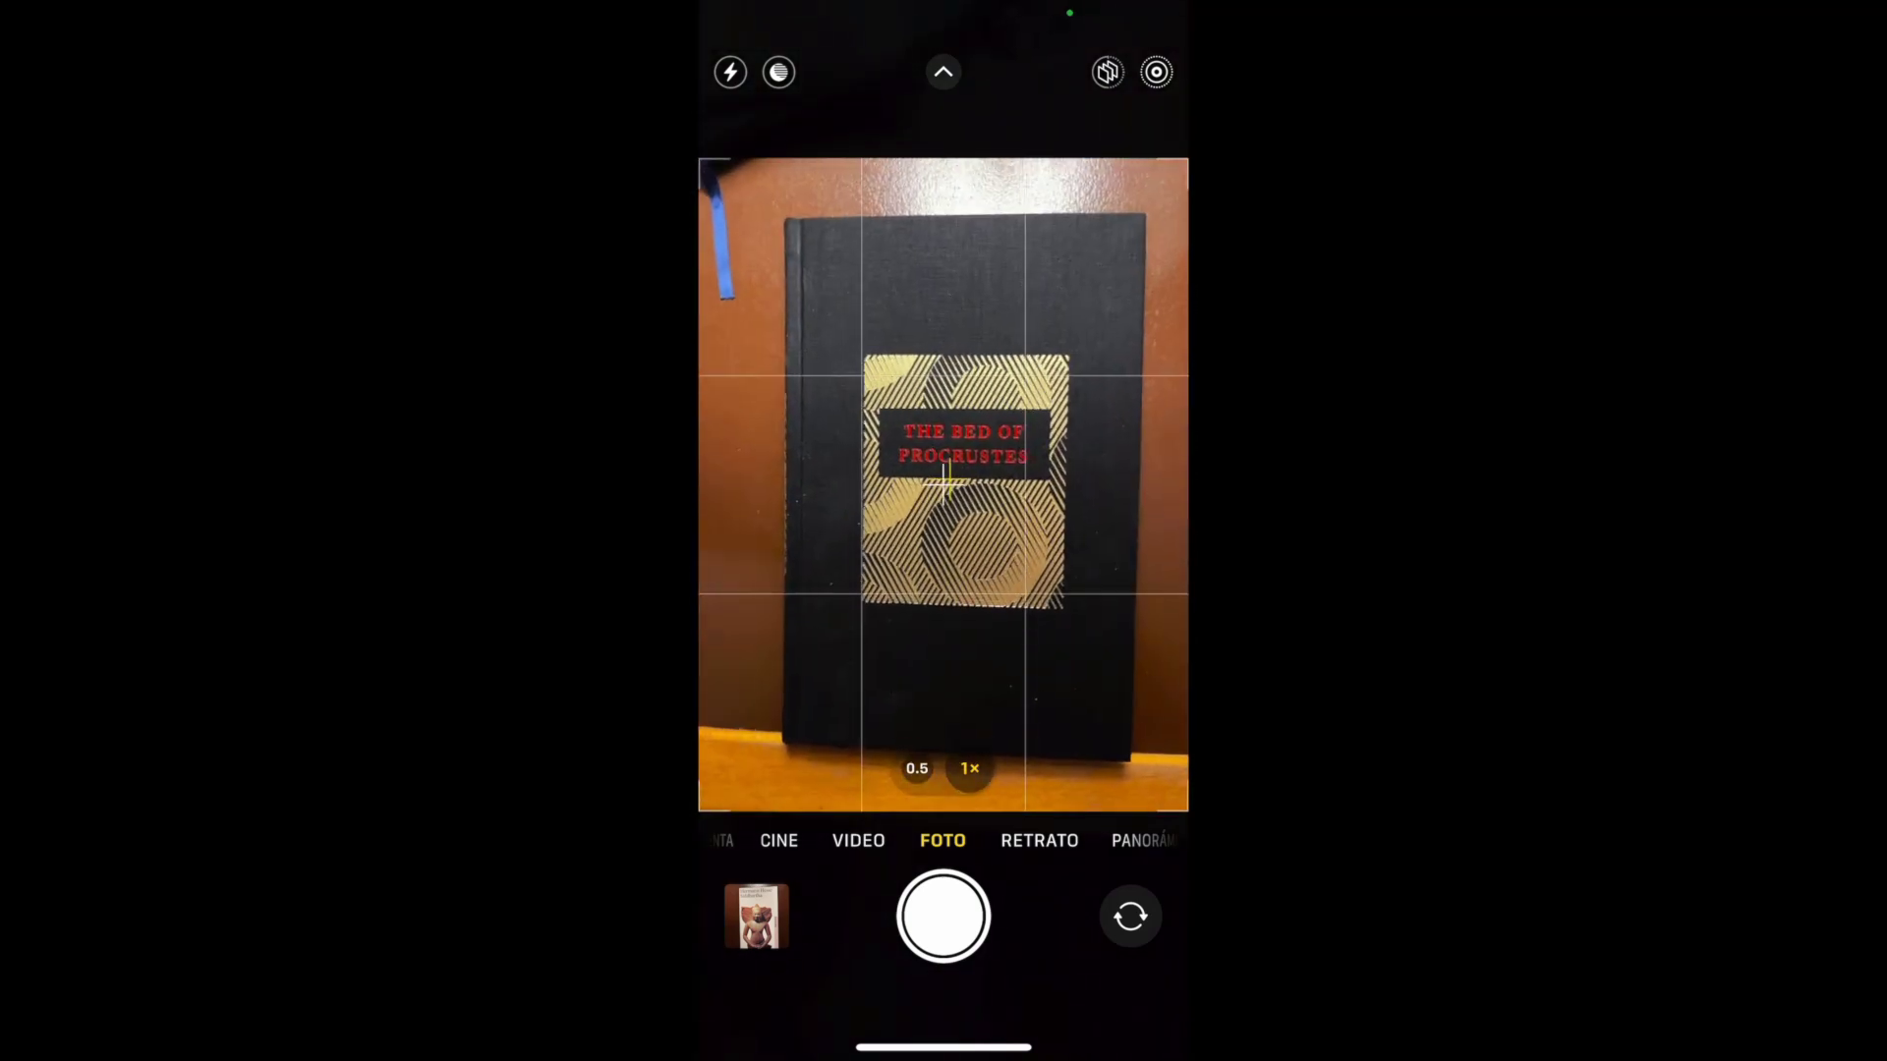
pyautogui.click(943, 916)
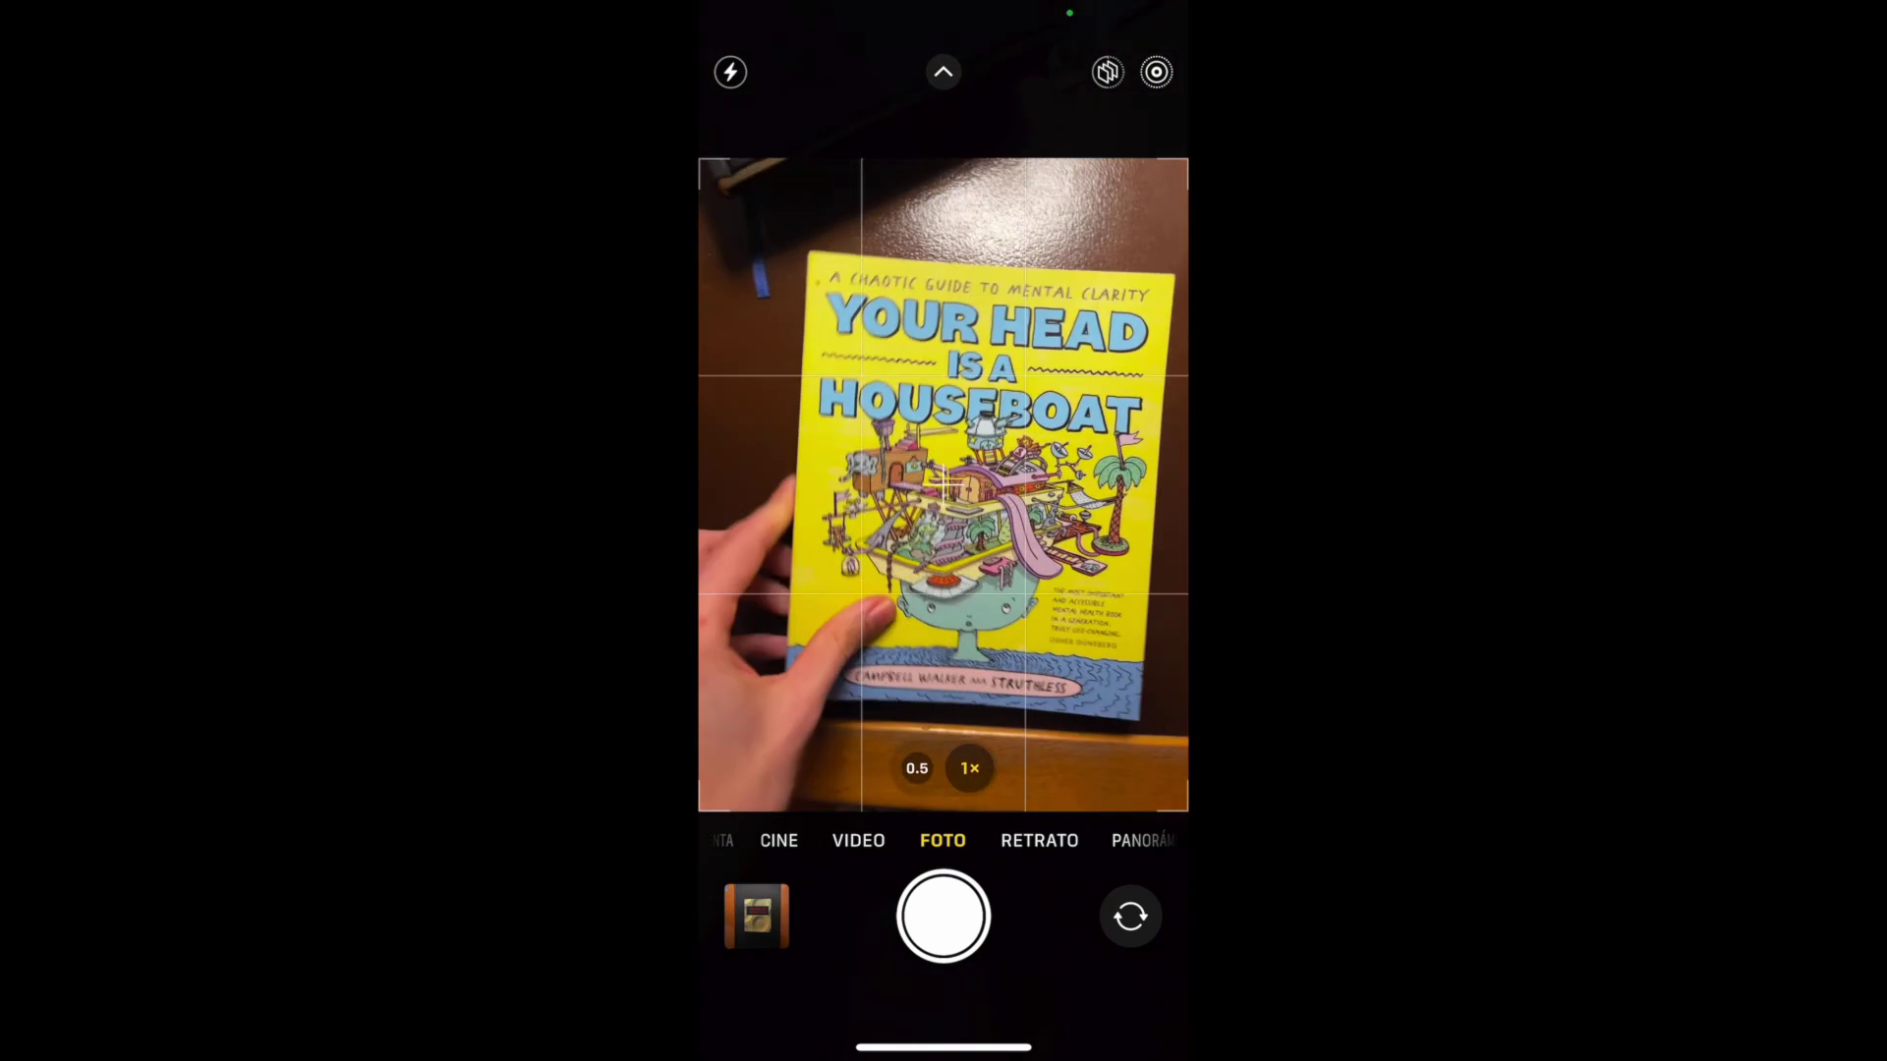
pyautogui.click(943, 916)
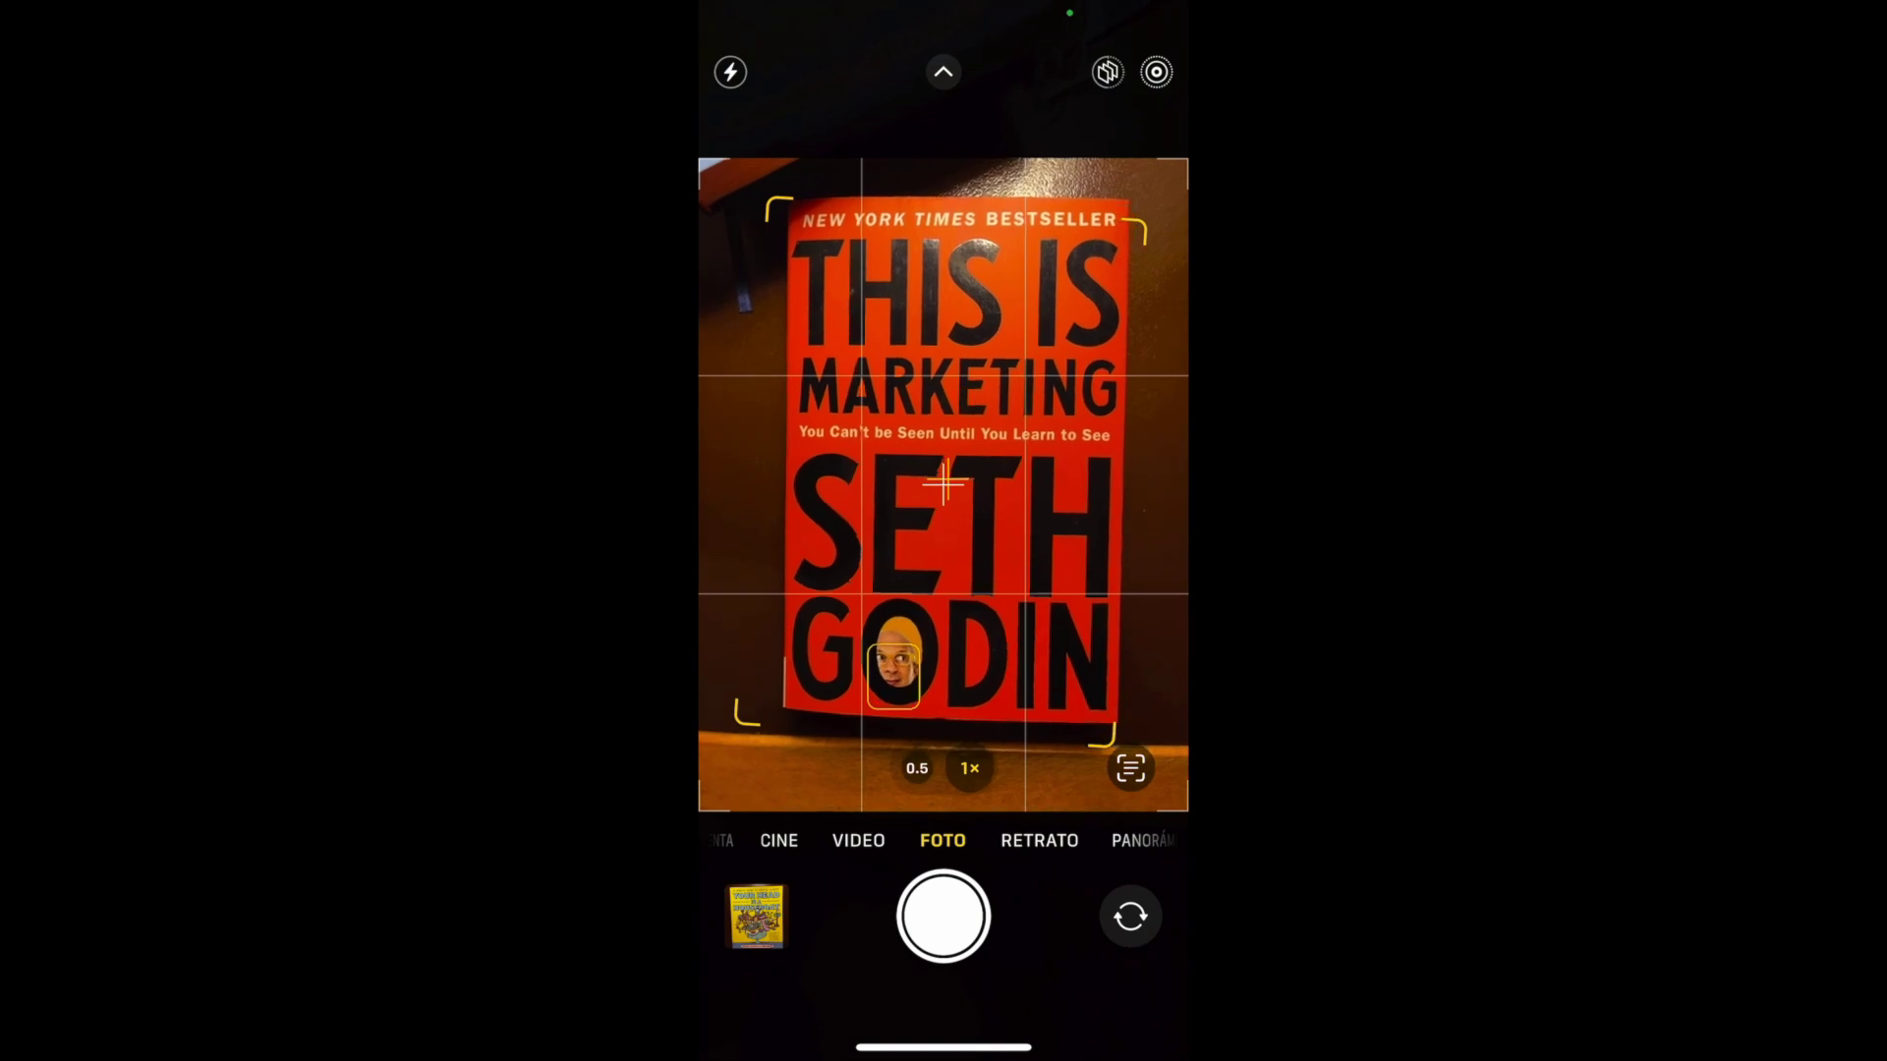
pyautogui.click(942, 916)
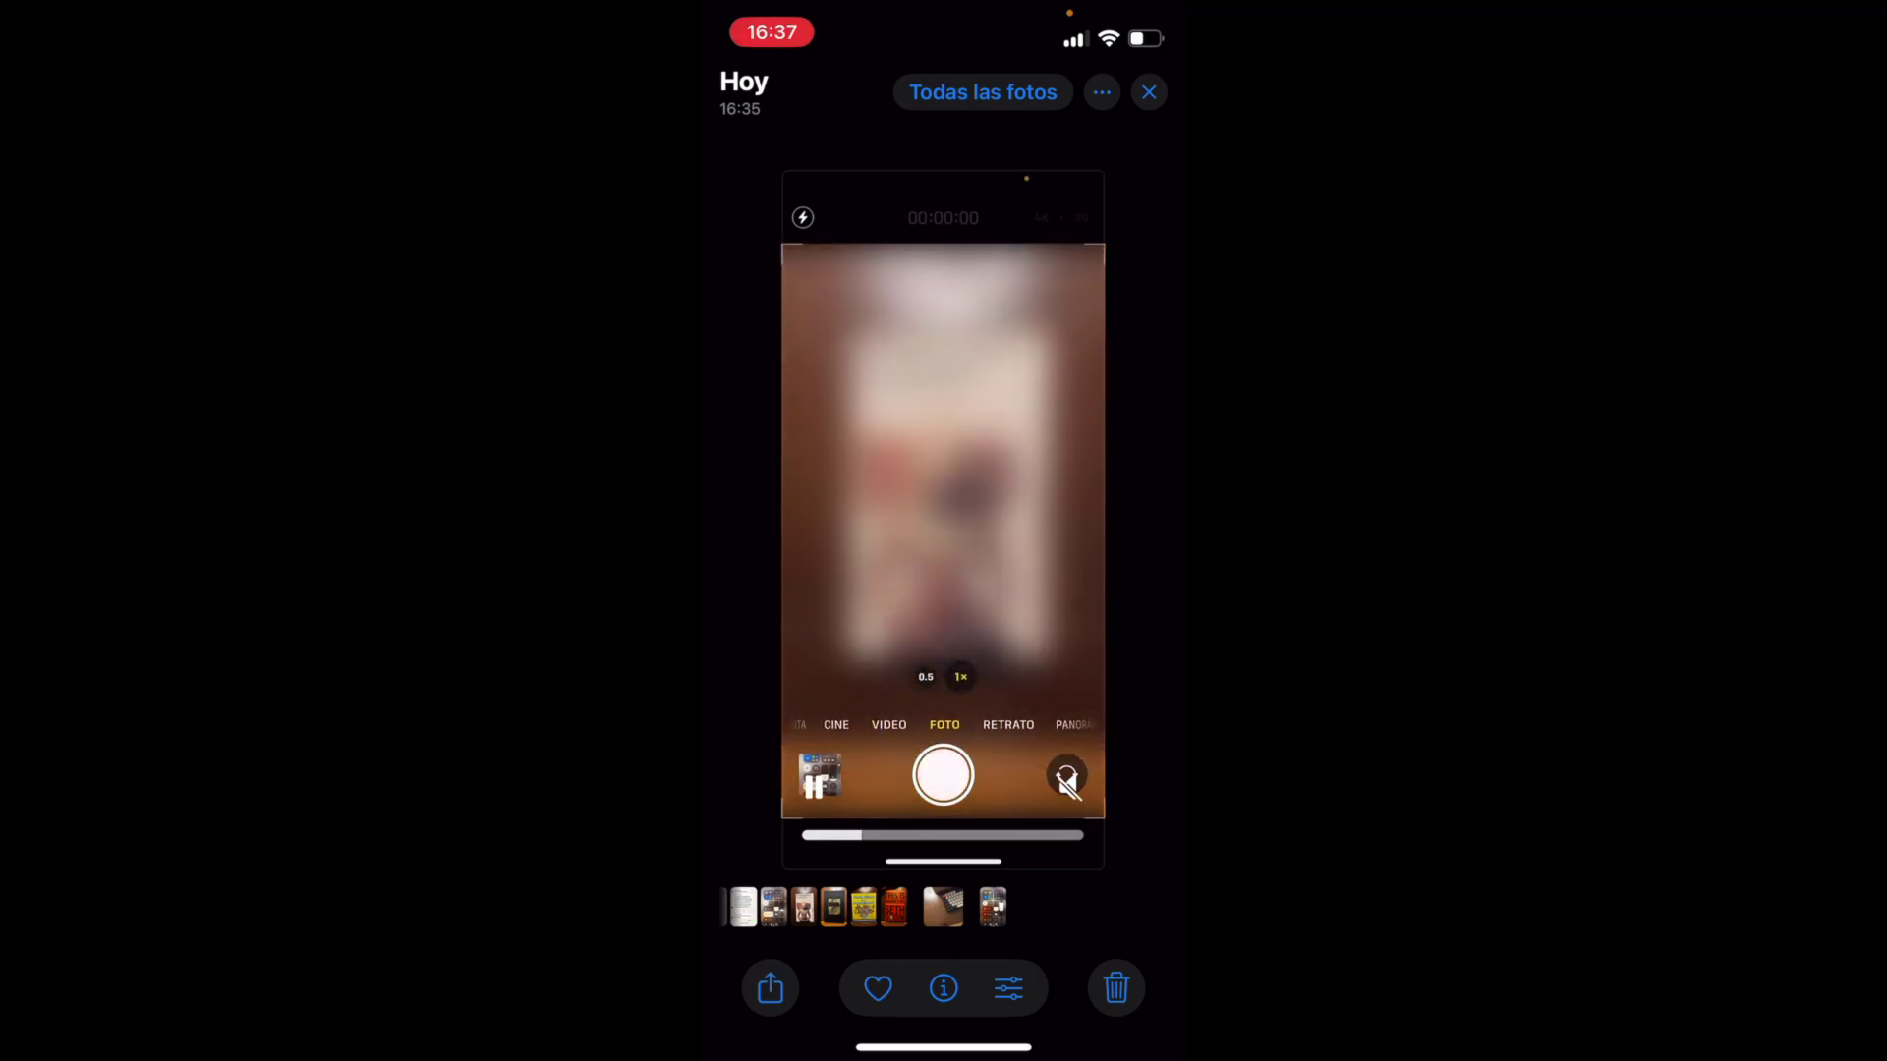
# Step: Share the This Is Marketing, Your Head Is a Houseboat, The Bed of Procrustes and Siddhartha photos to Obsidian
pyautogui.moveTo(835, 521); pyautogui.dragTo(1081, 520)
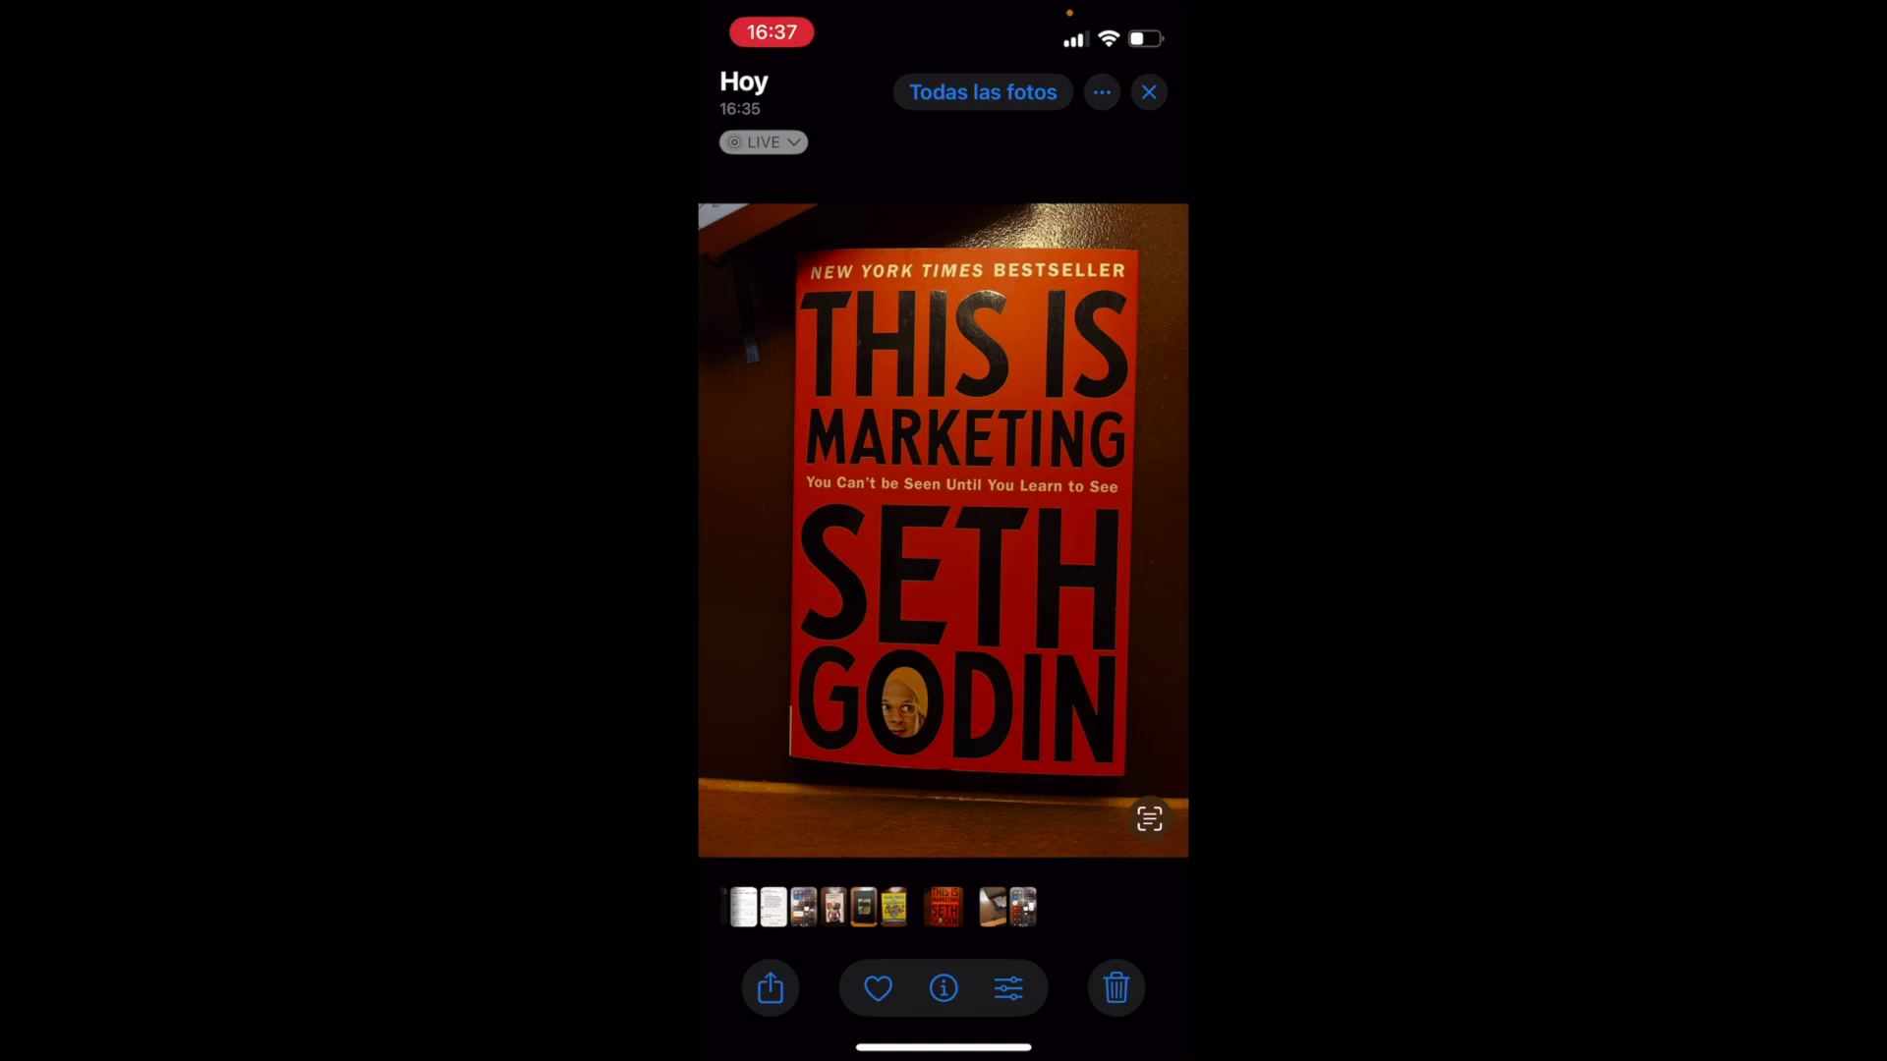
pyautogui.click(771, 987)
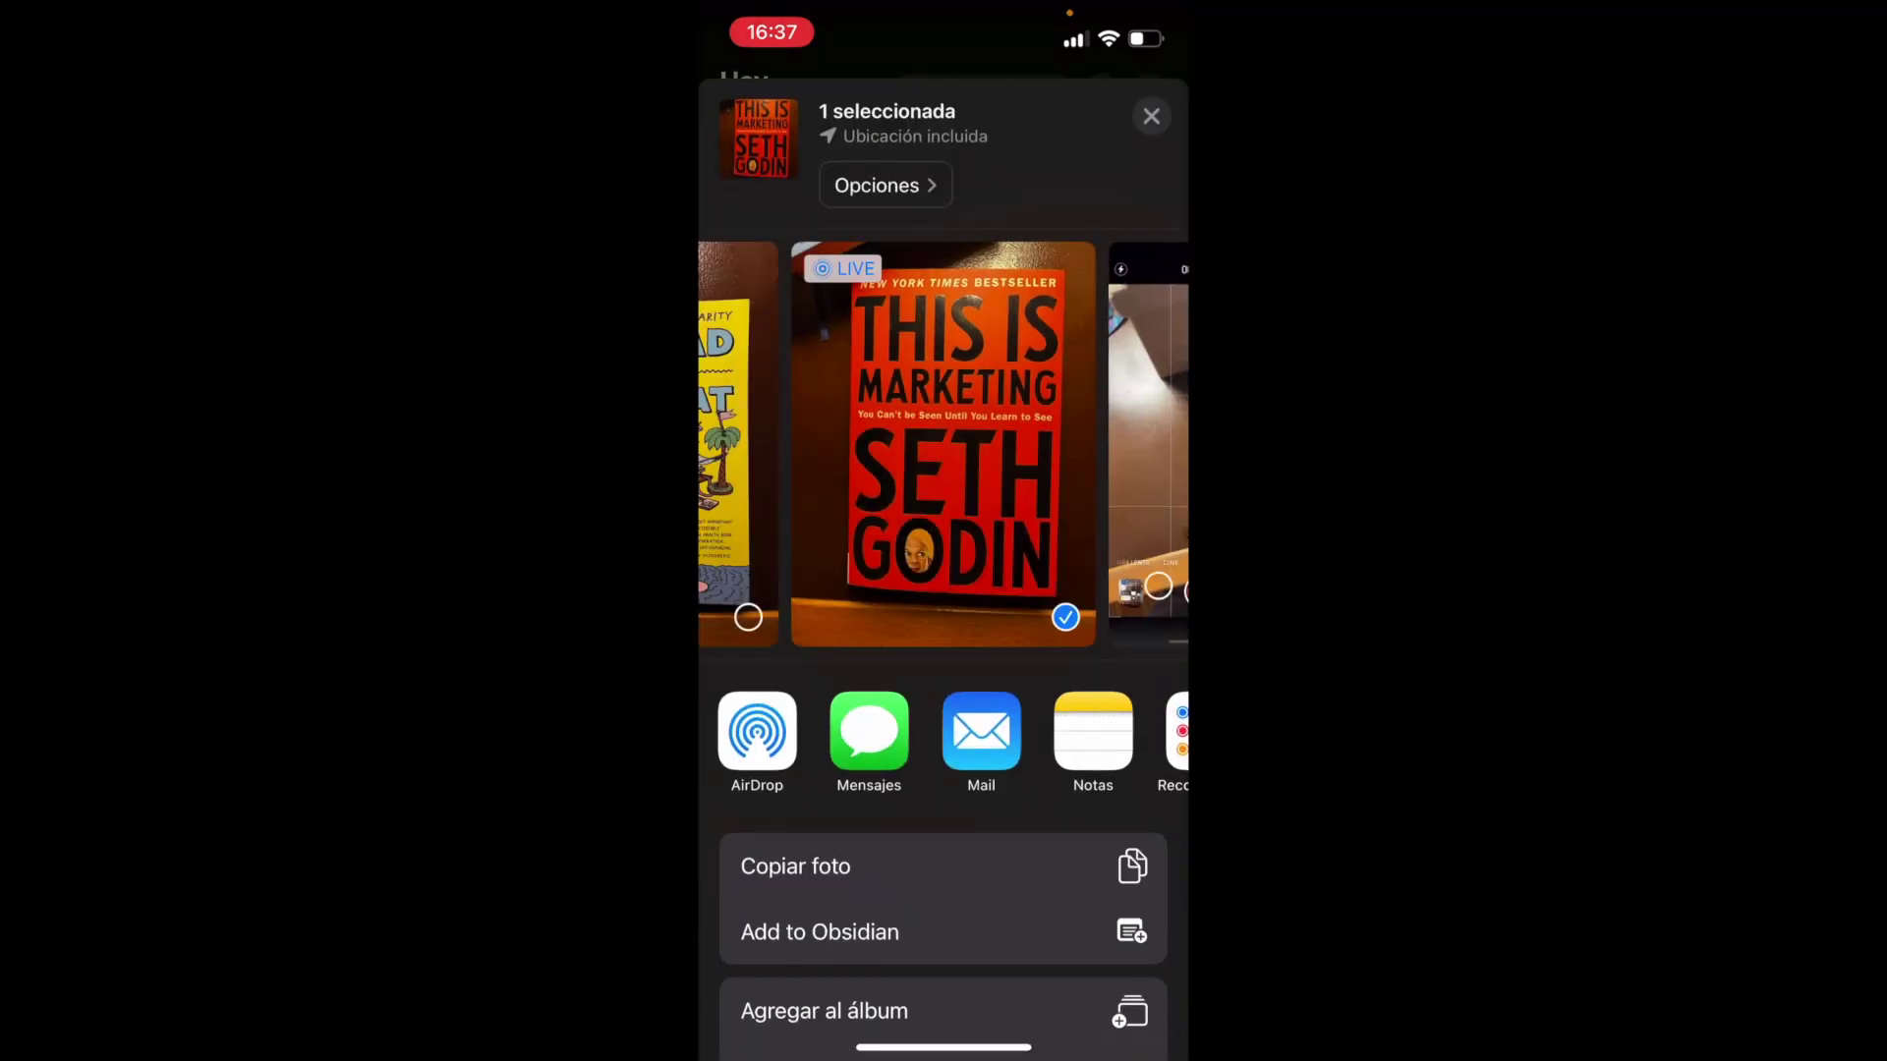
pyautogui.scroll(-2, 944, 884)
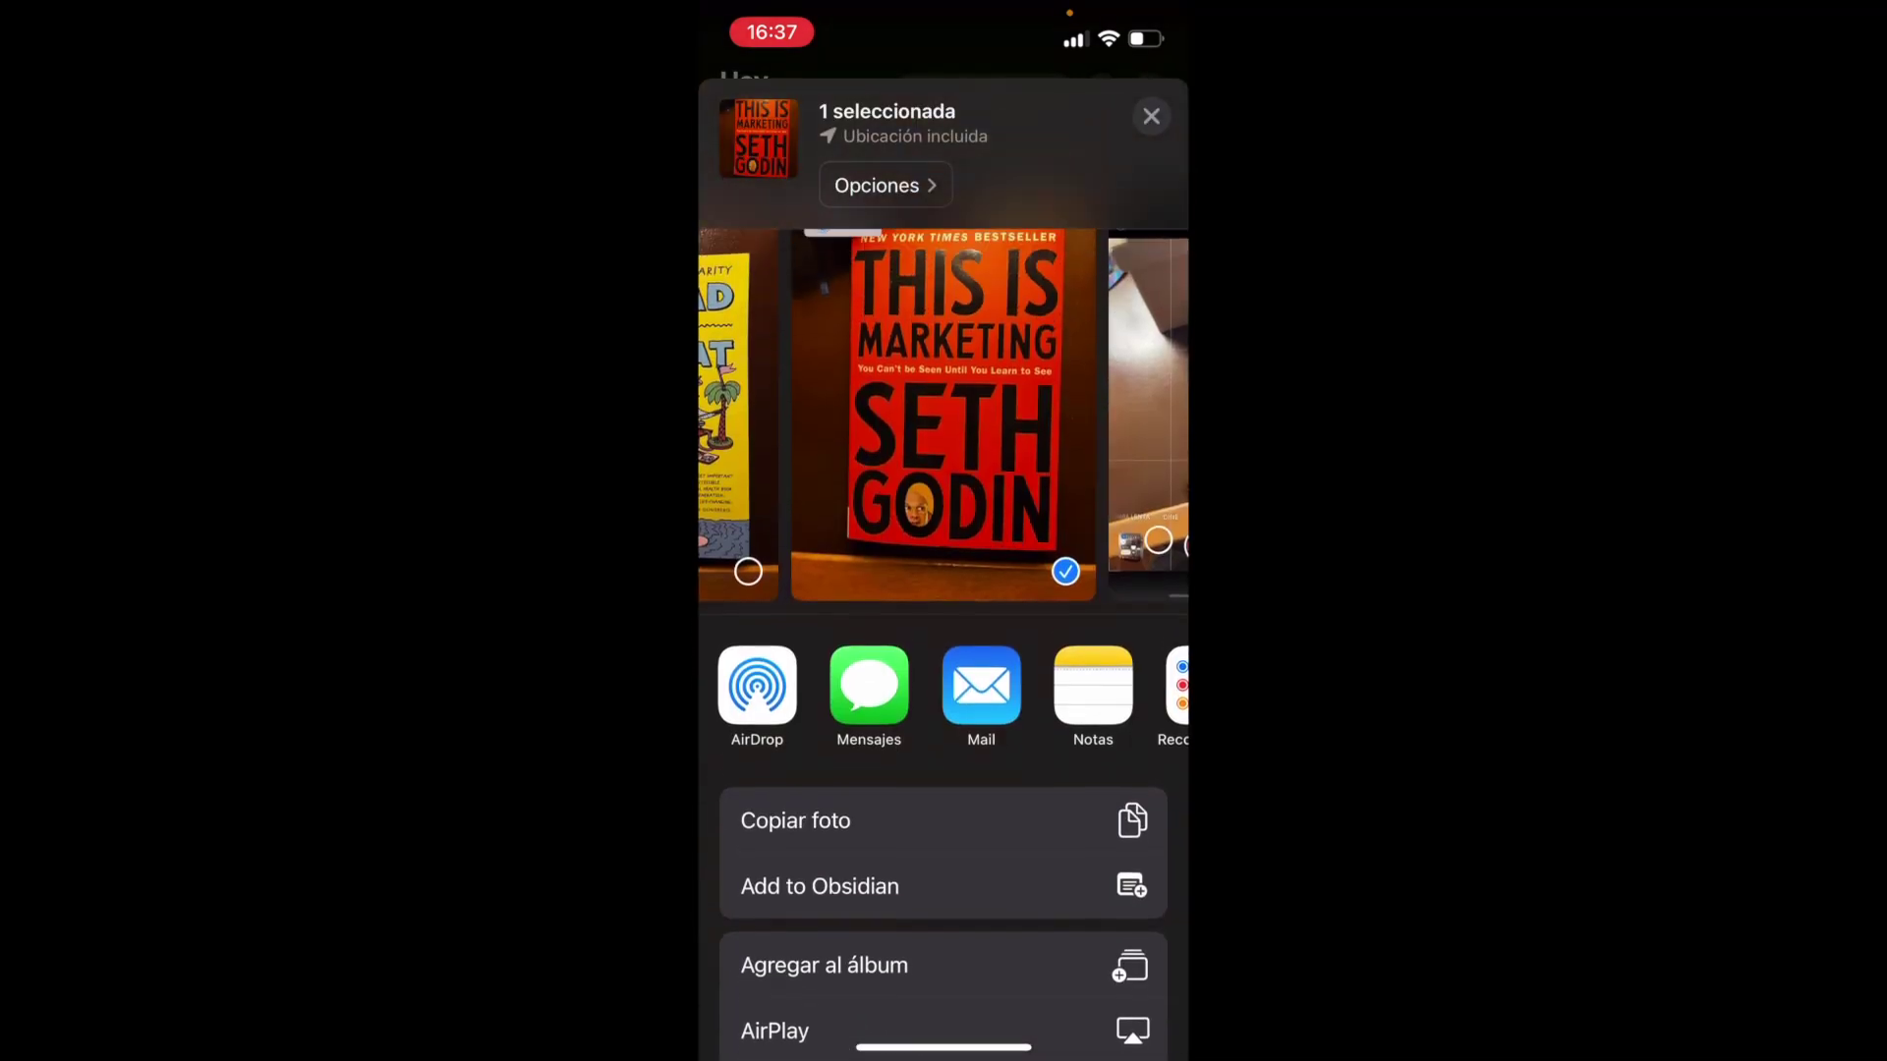
pyautogui.click(748, 572)
pyautogui.hscroll(-3, 943, 412)
pyautogui.click(1061, 571)
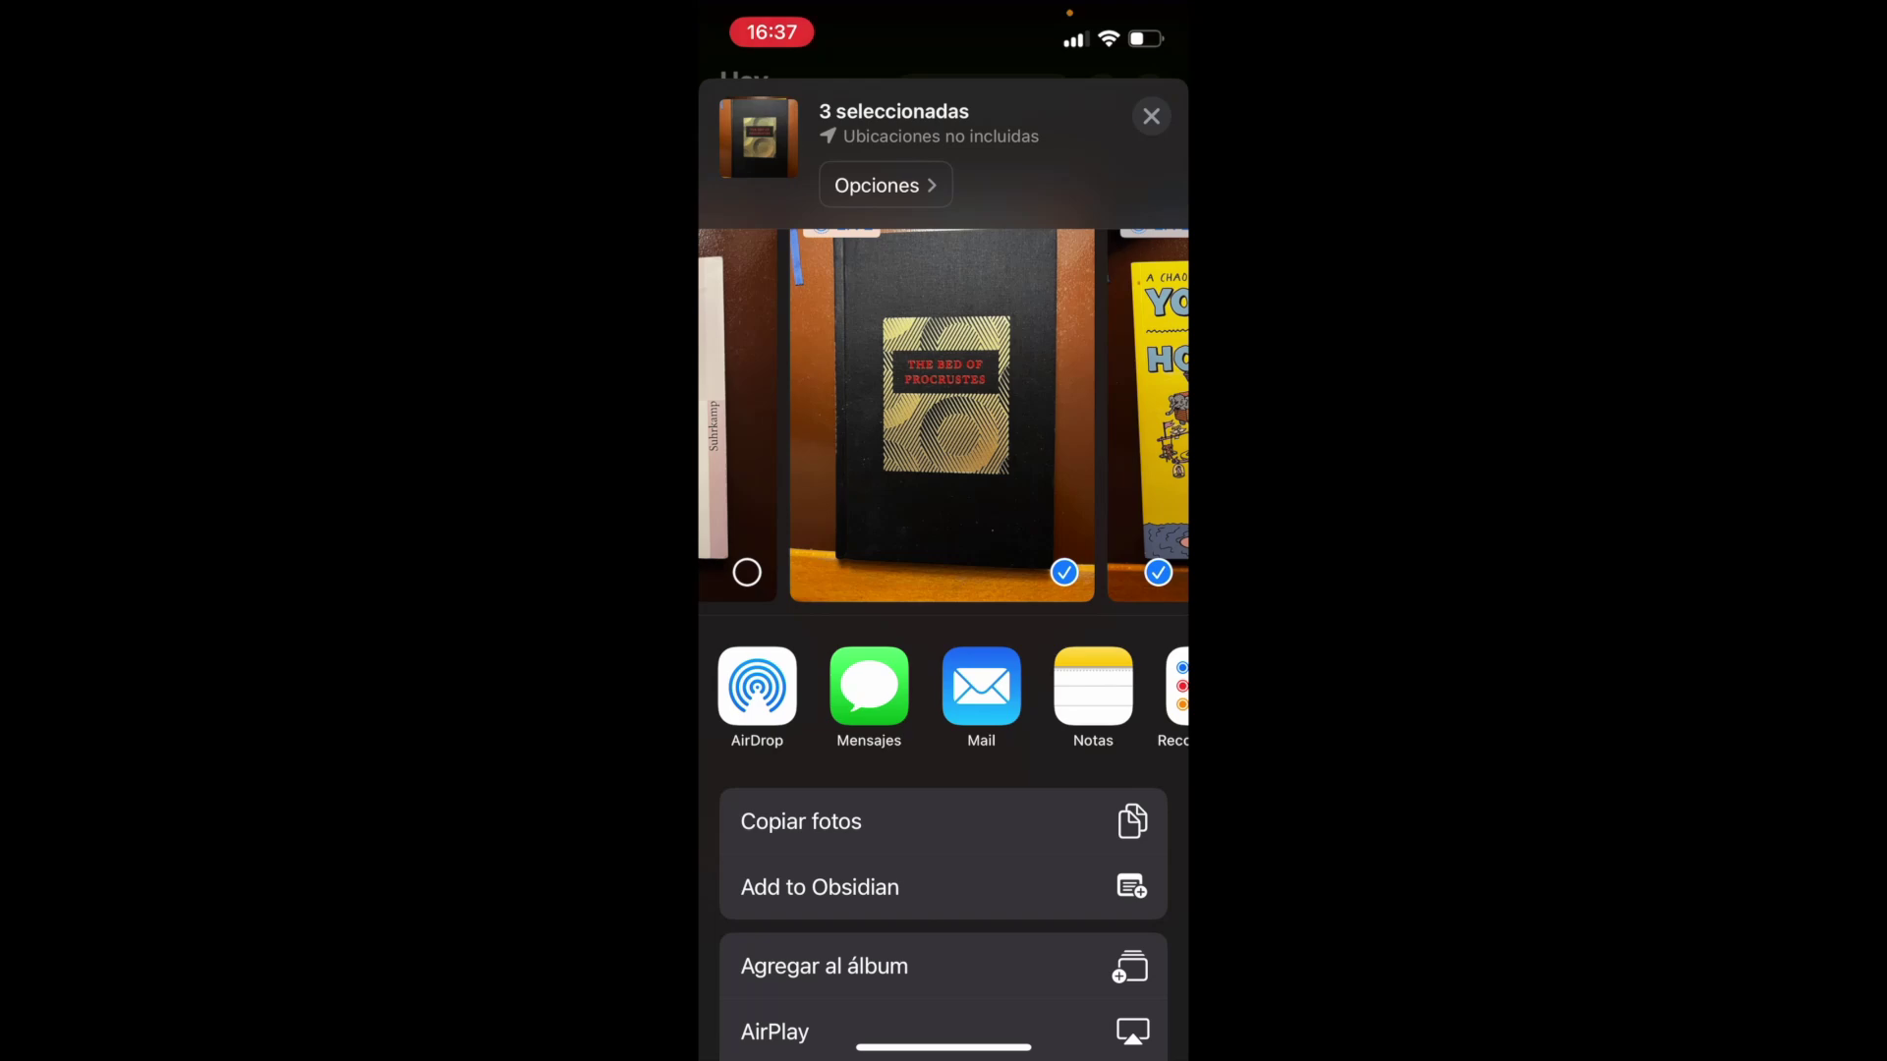
pyautogui.hscroll(-3, 943, 412)
pyautogui.click(1047, 572)
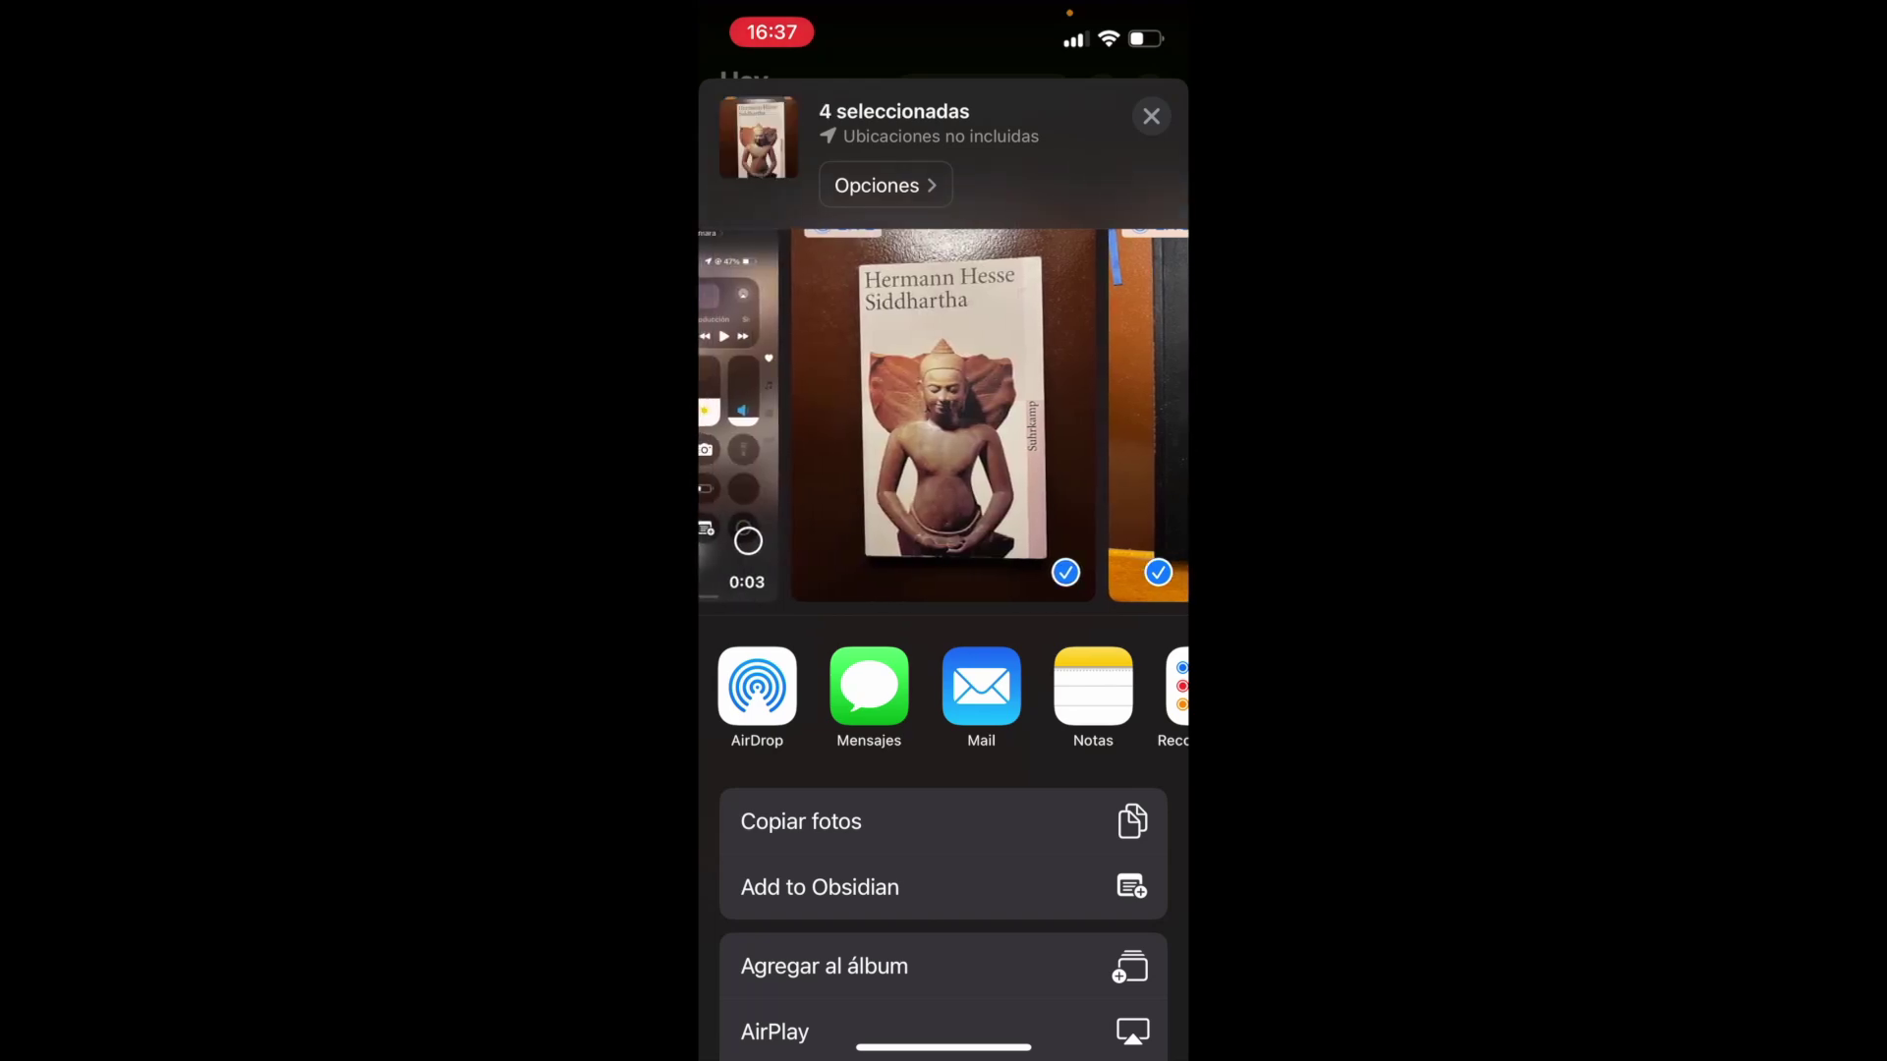
pyautogui.click(1151, 116)
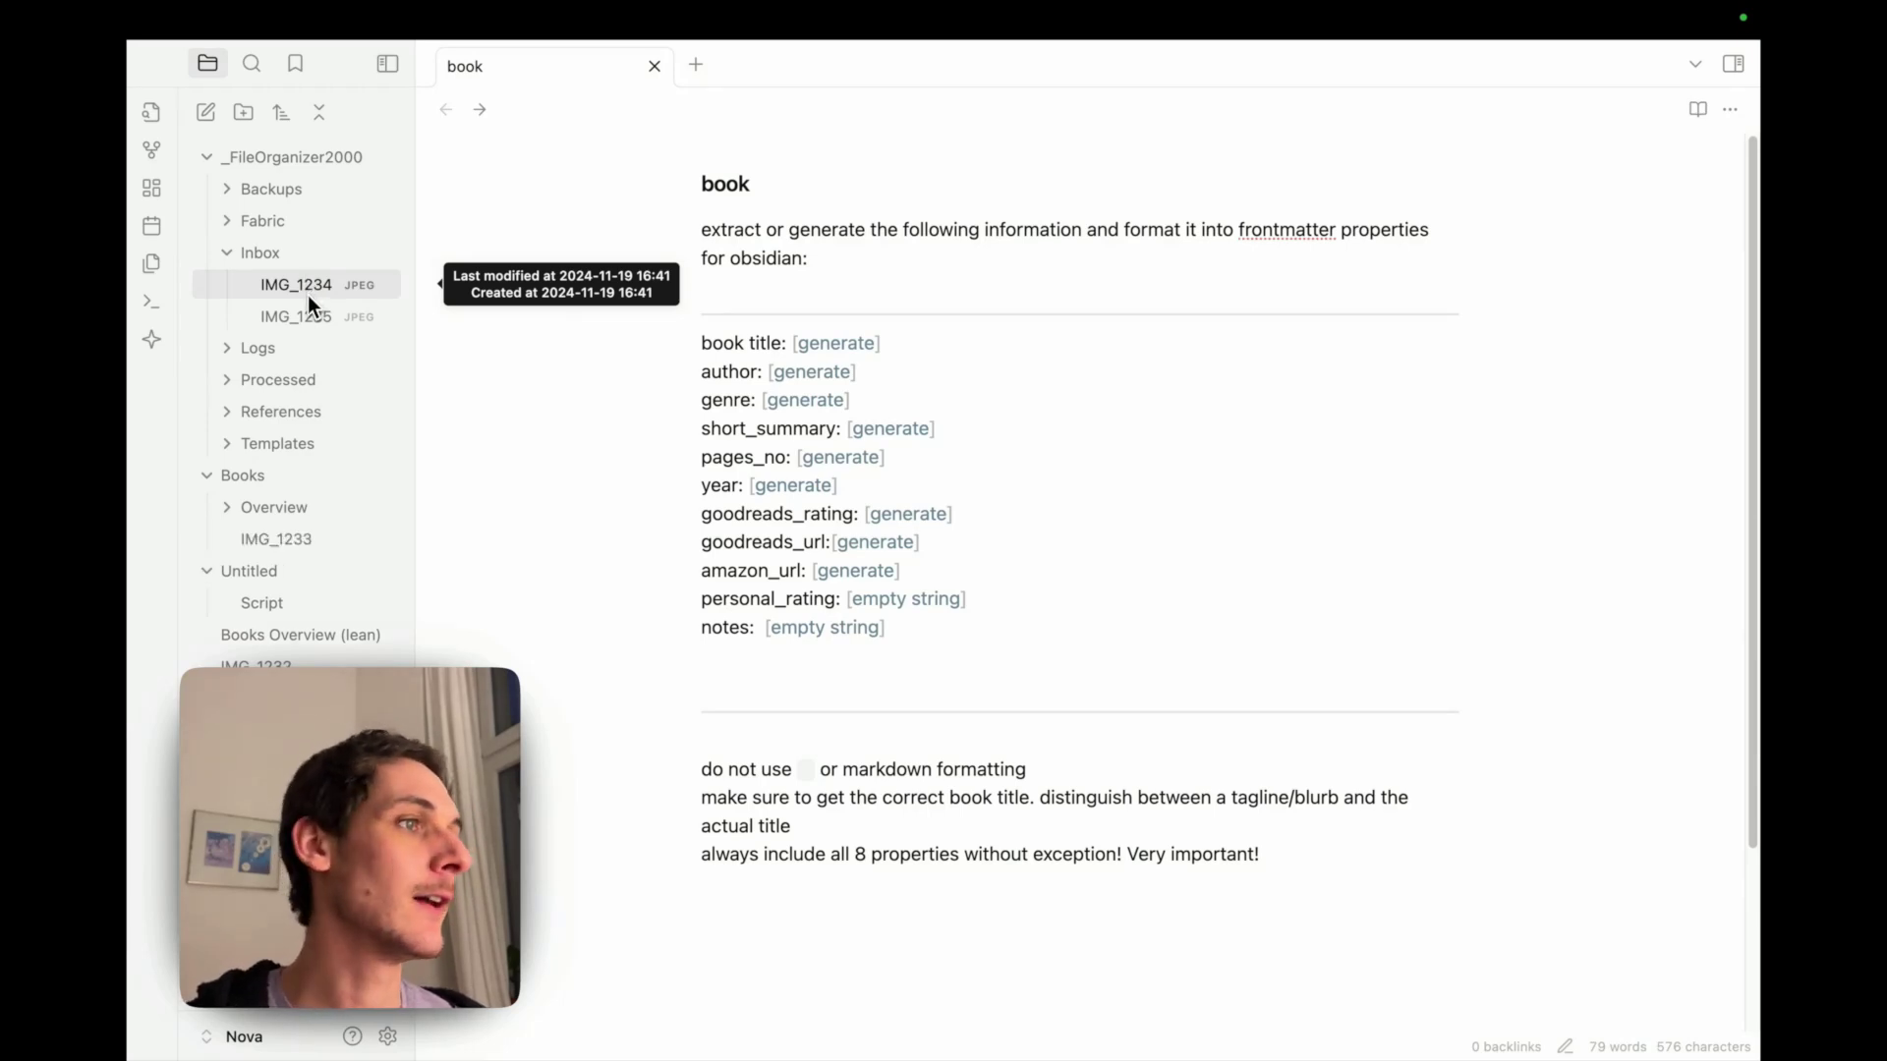
# Step: Expand the Templates folder and select the word 'book' in the open template's title
pyautogui.click(326, 443)
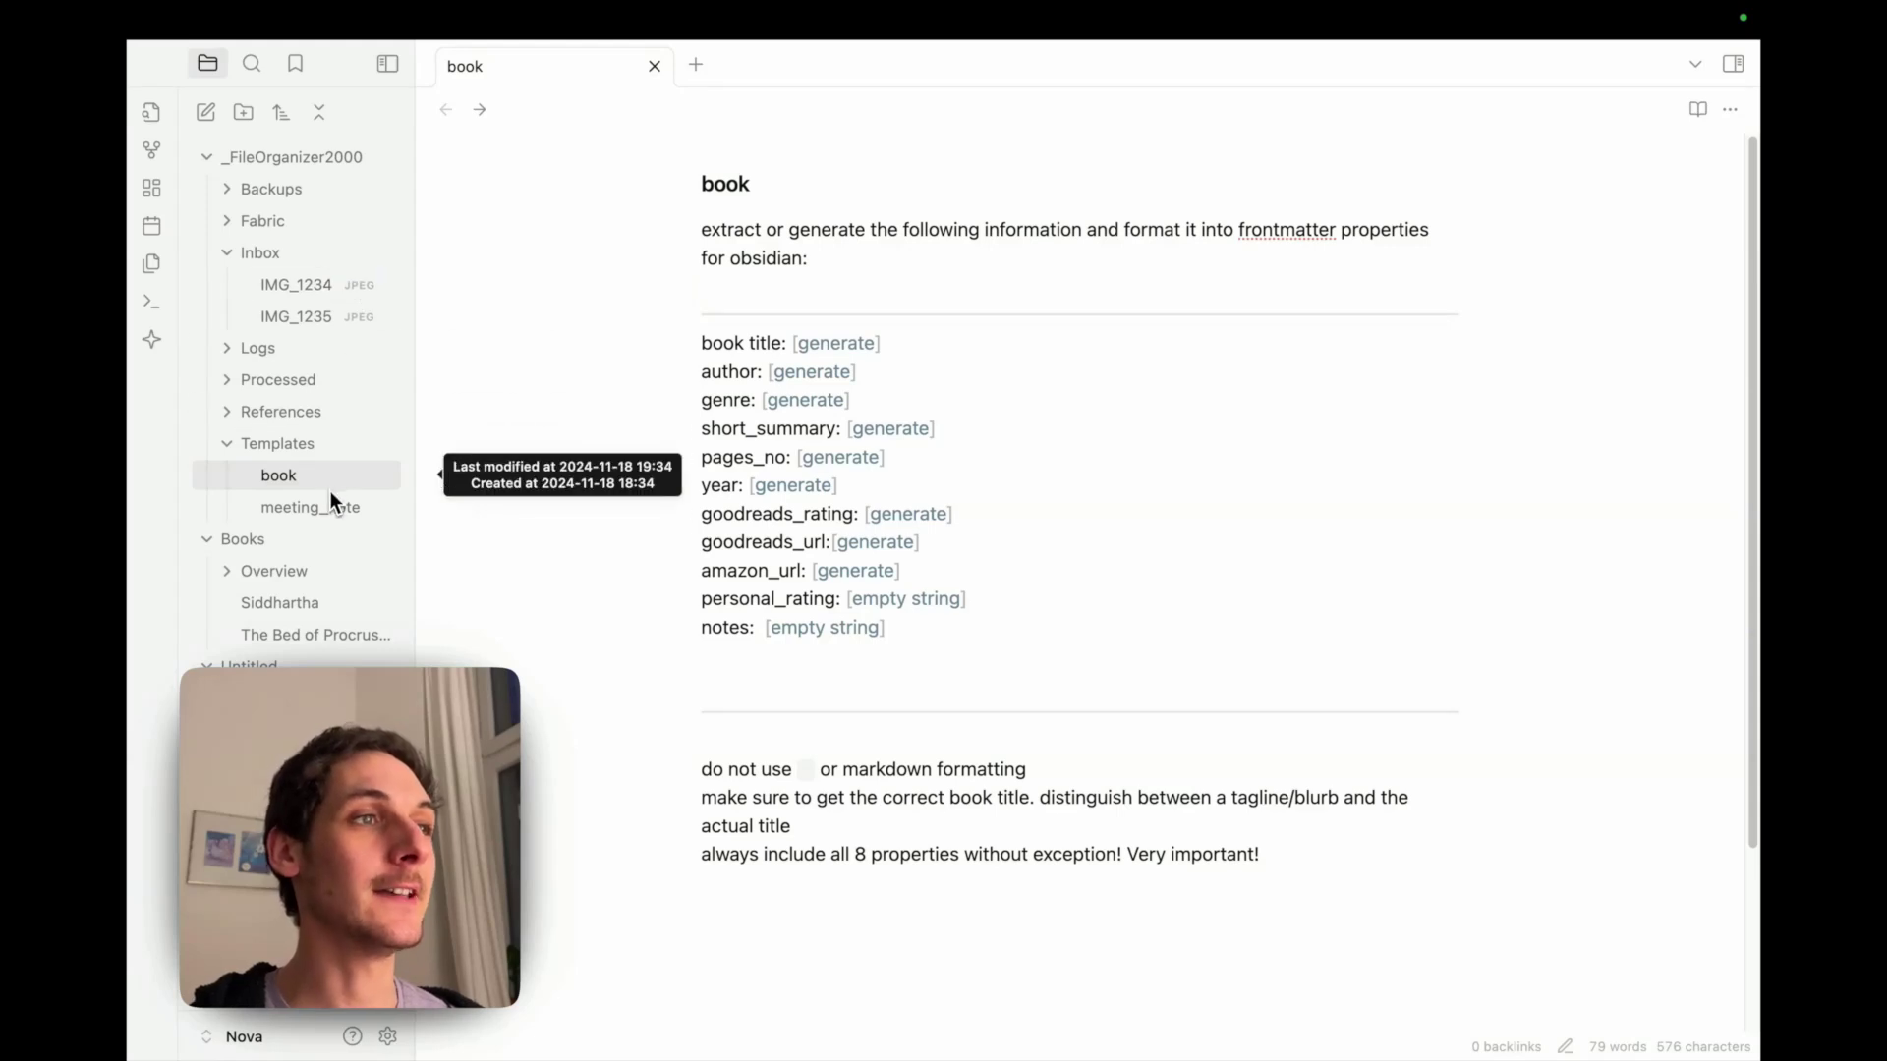
pyautogui.moveTo(774, 182); pyautogui.dragTo(668, 190)
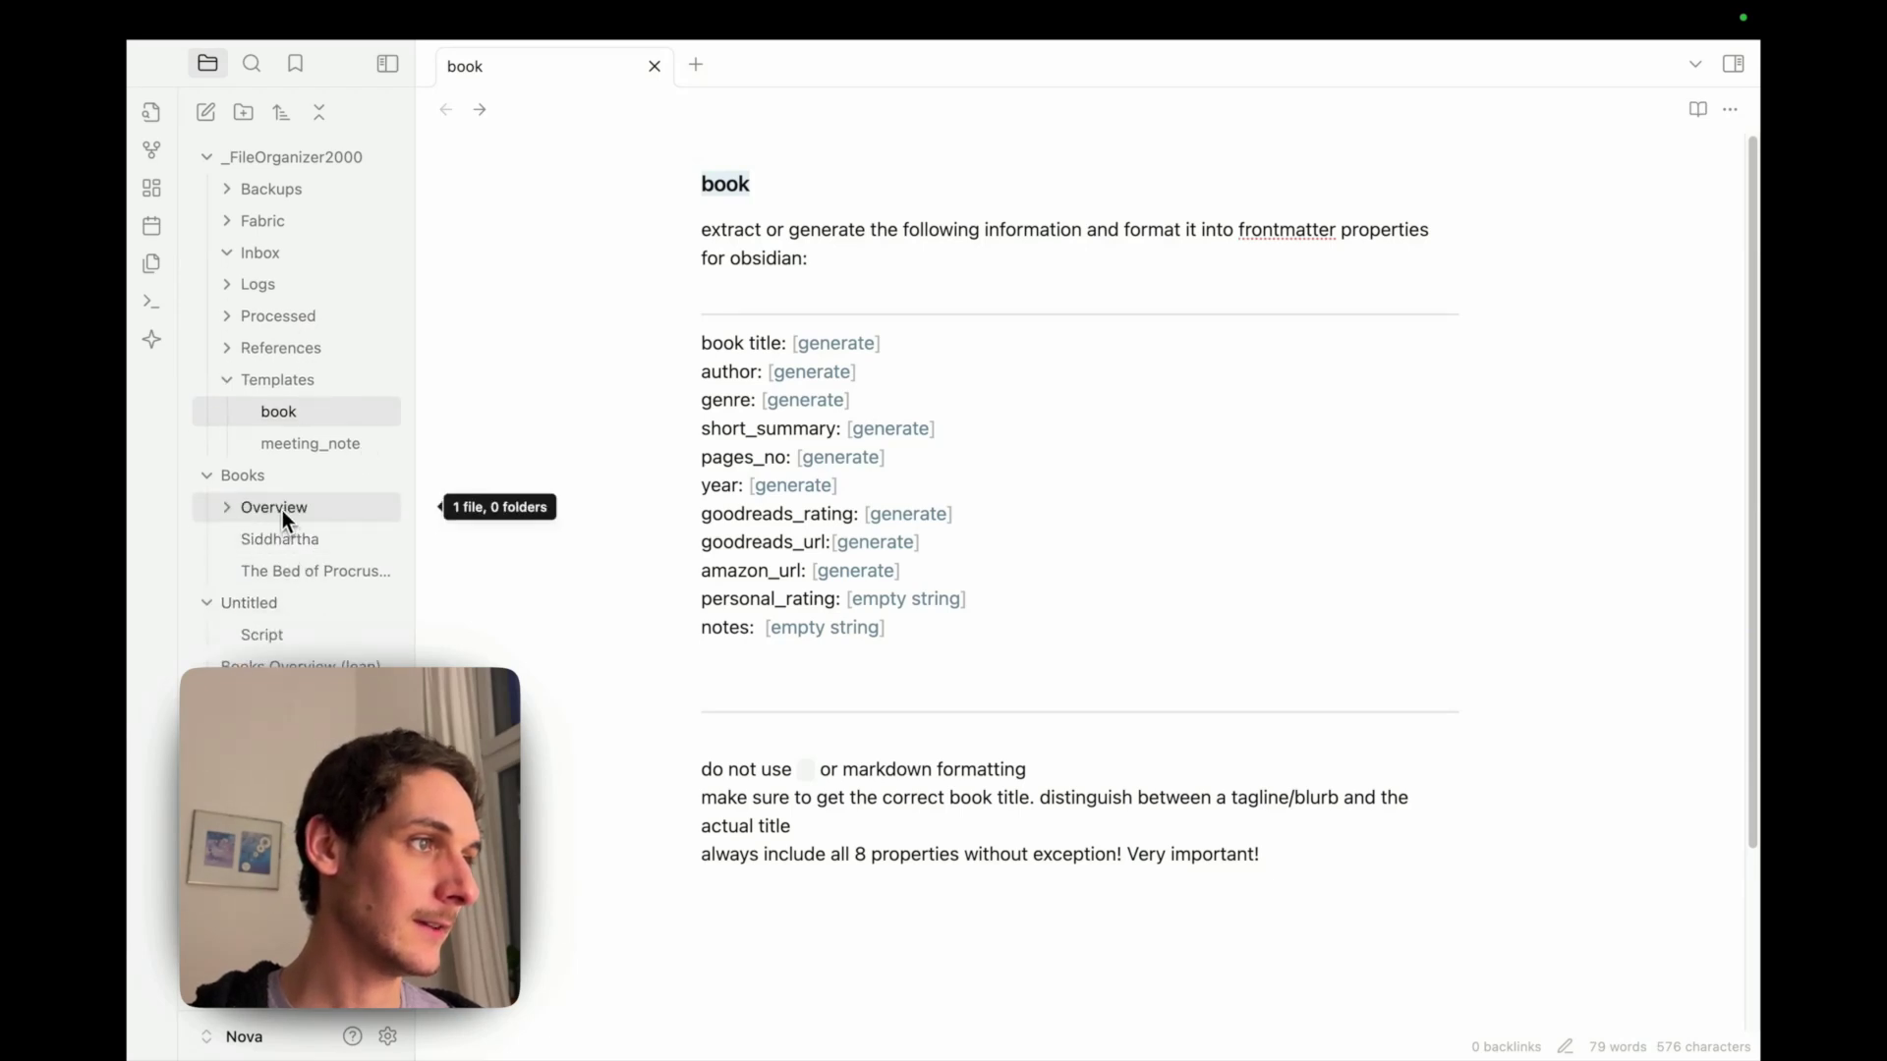
# Step: Open The Bed of Procrustes note and scroll through its auto-filled properties
pyautogui.click(322, 578)
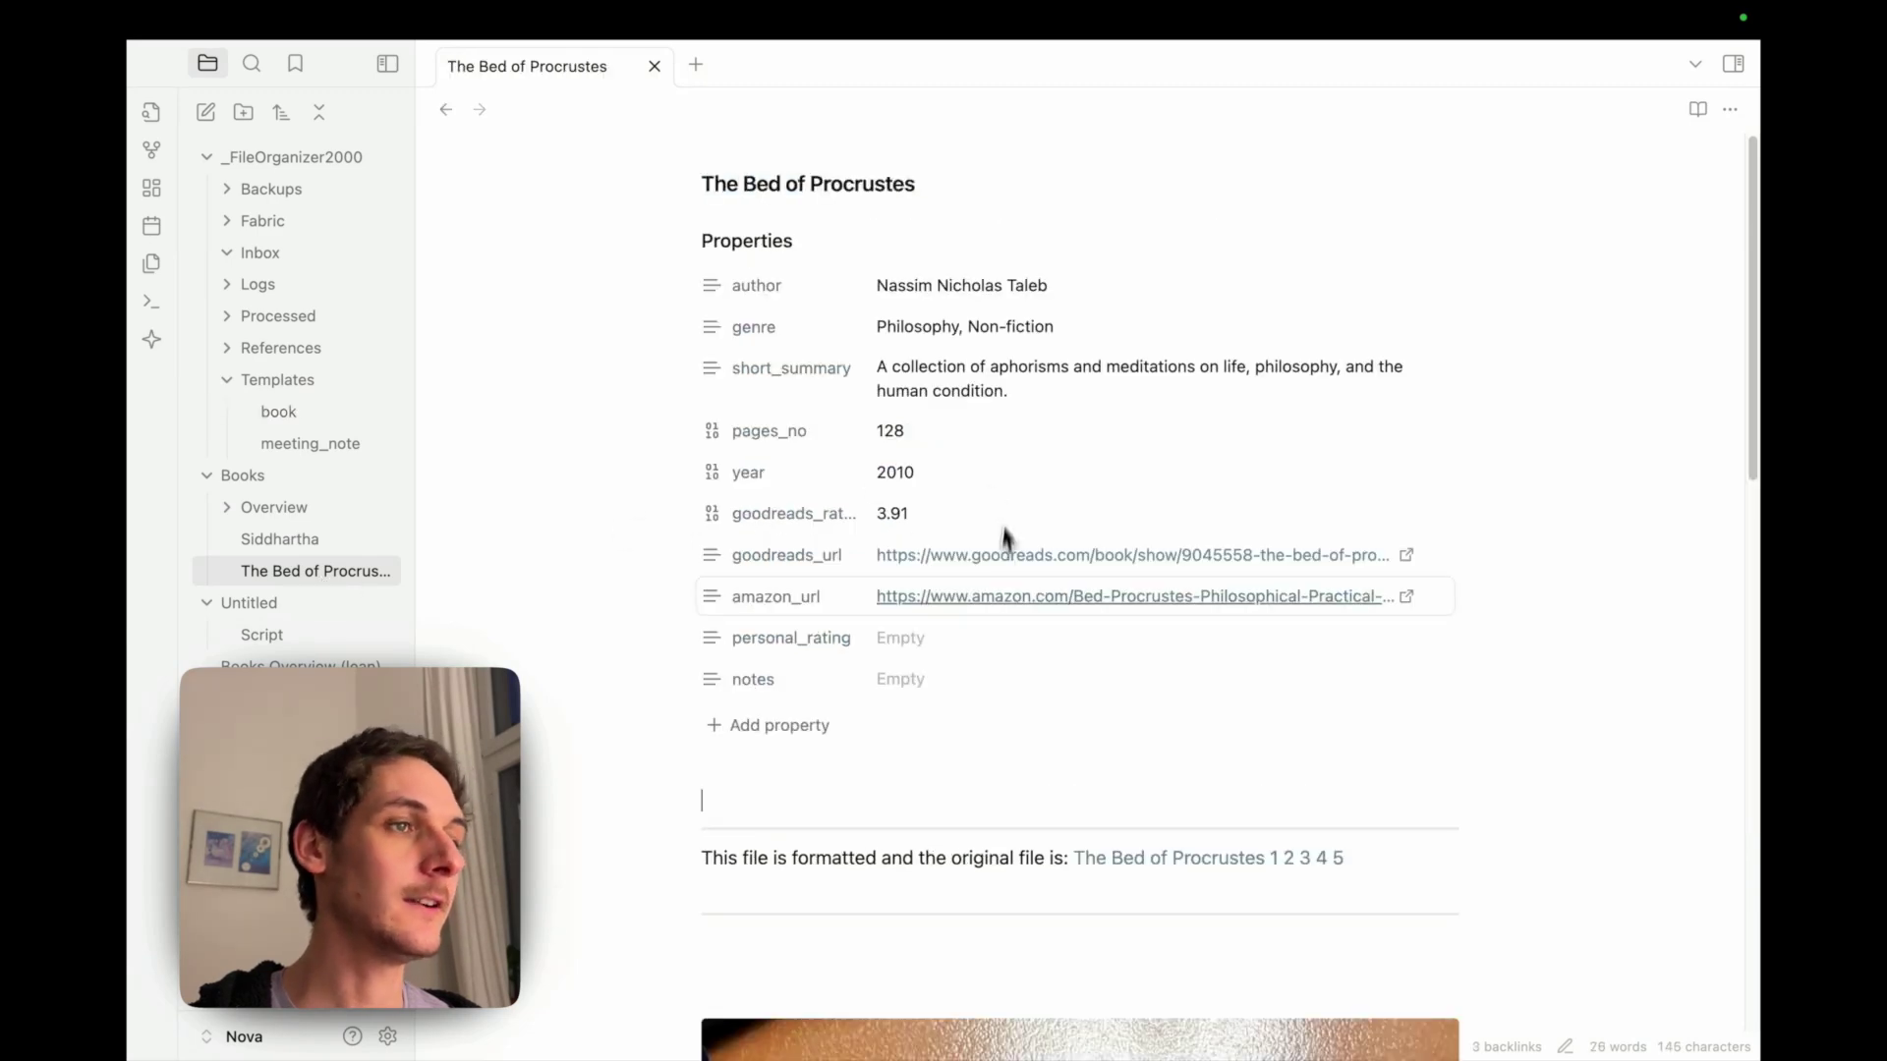
pyautogui.scroll(-5, 988, 579)
pyautogui.scroll(5, 1015, 615)
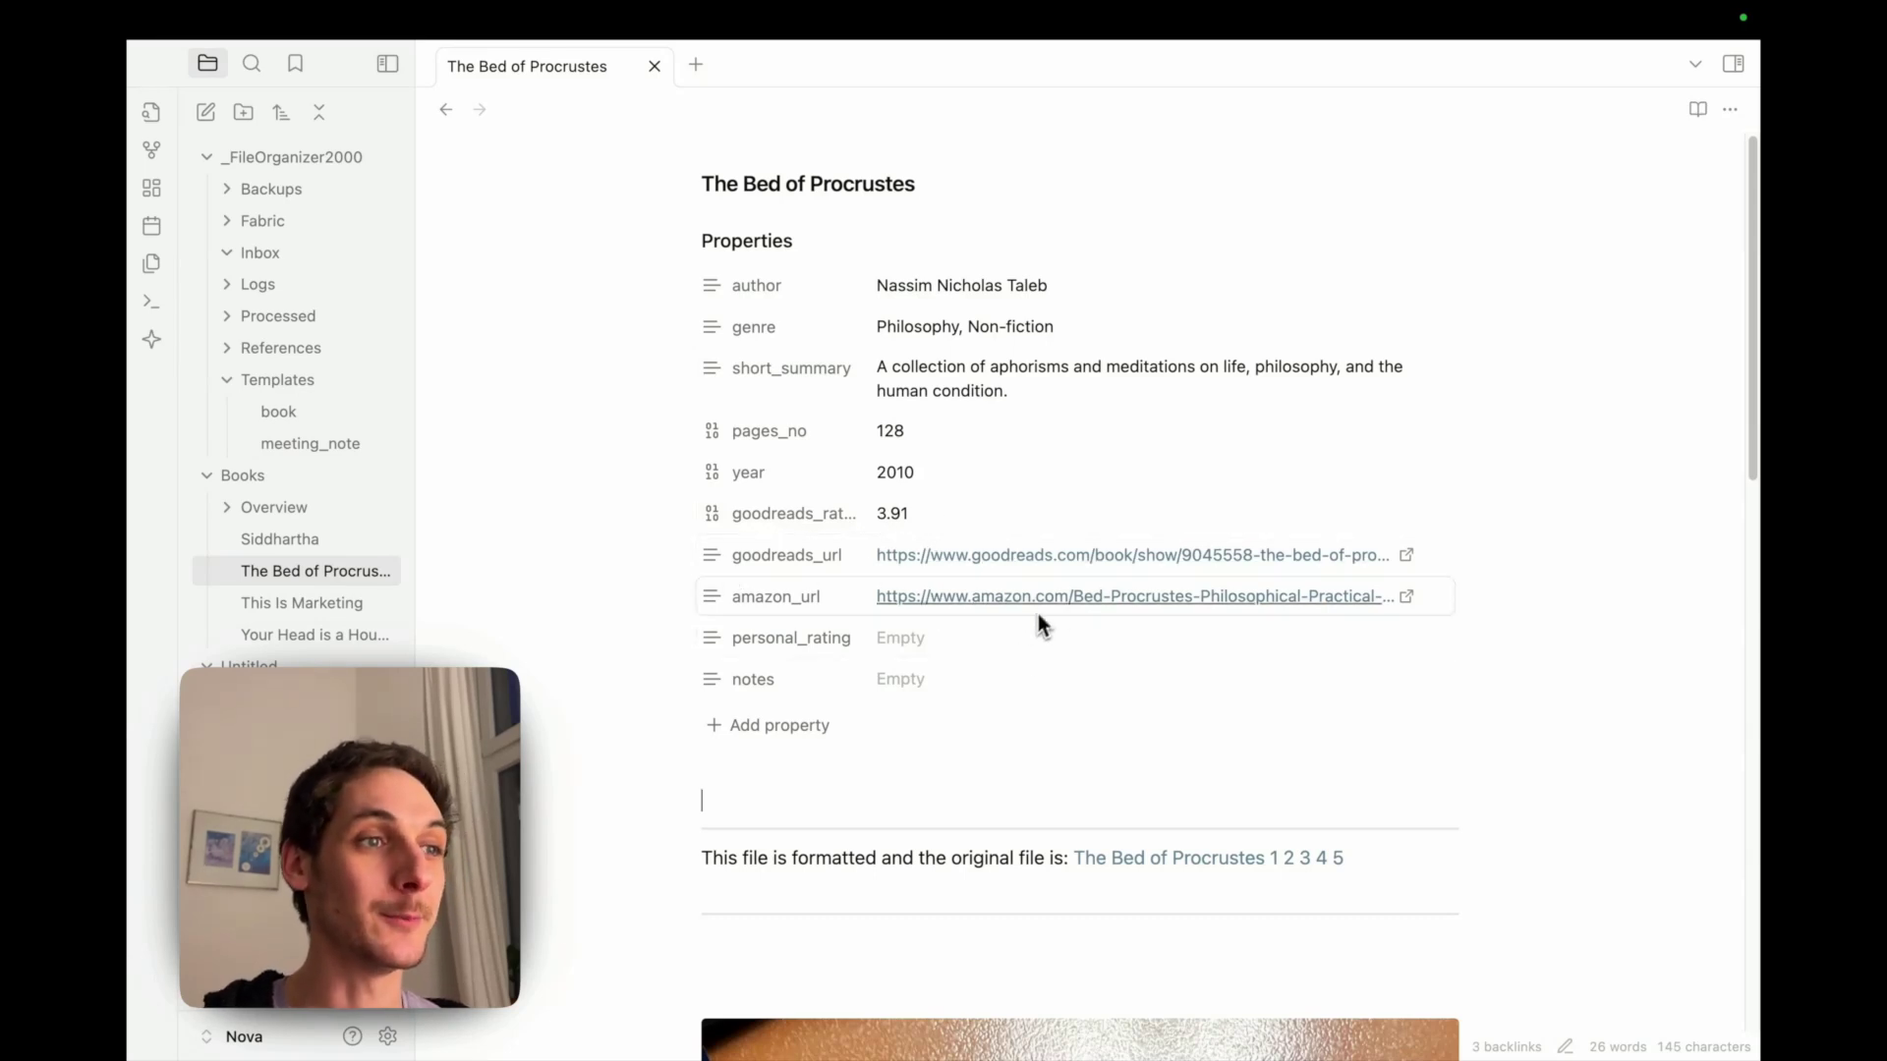
pyautogui.scroll(-1, 1041, 611)
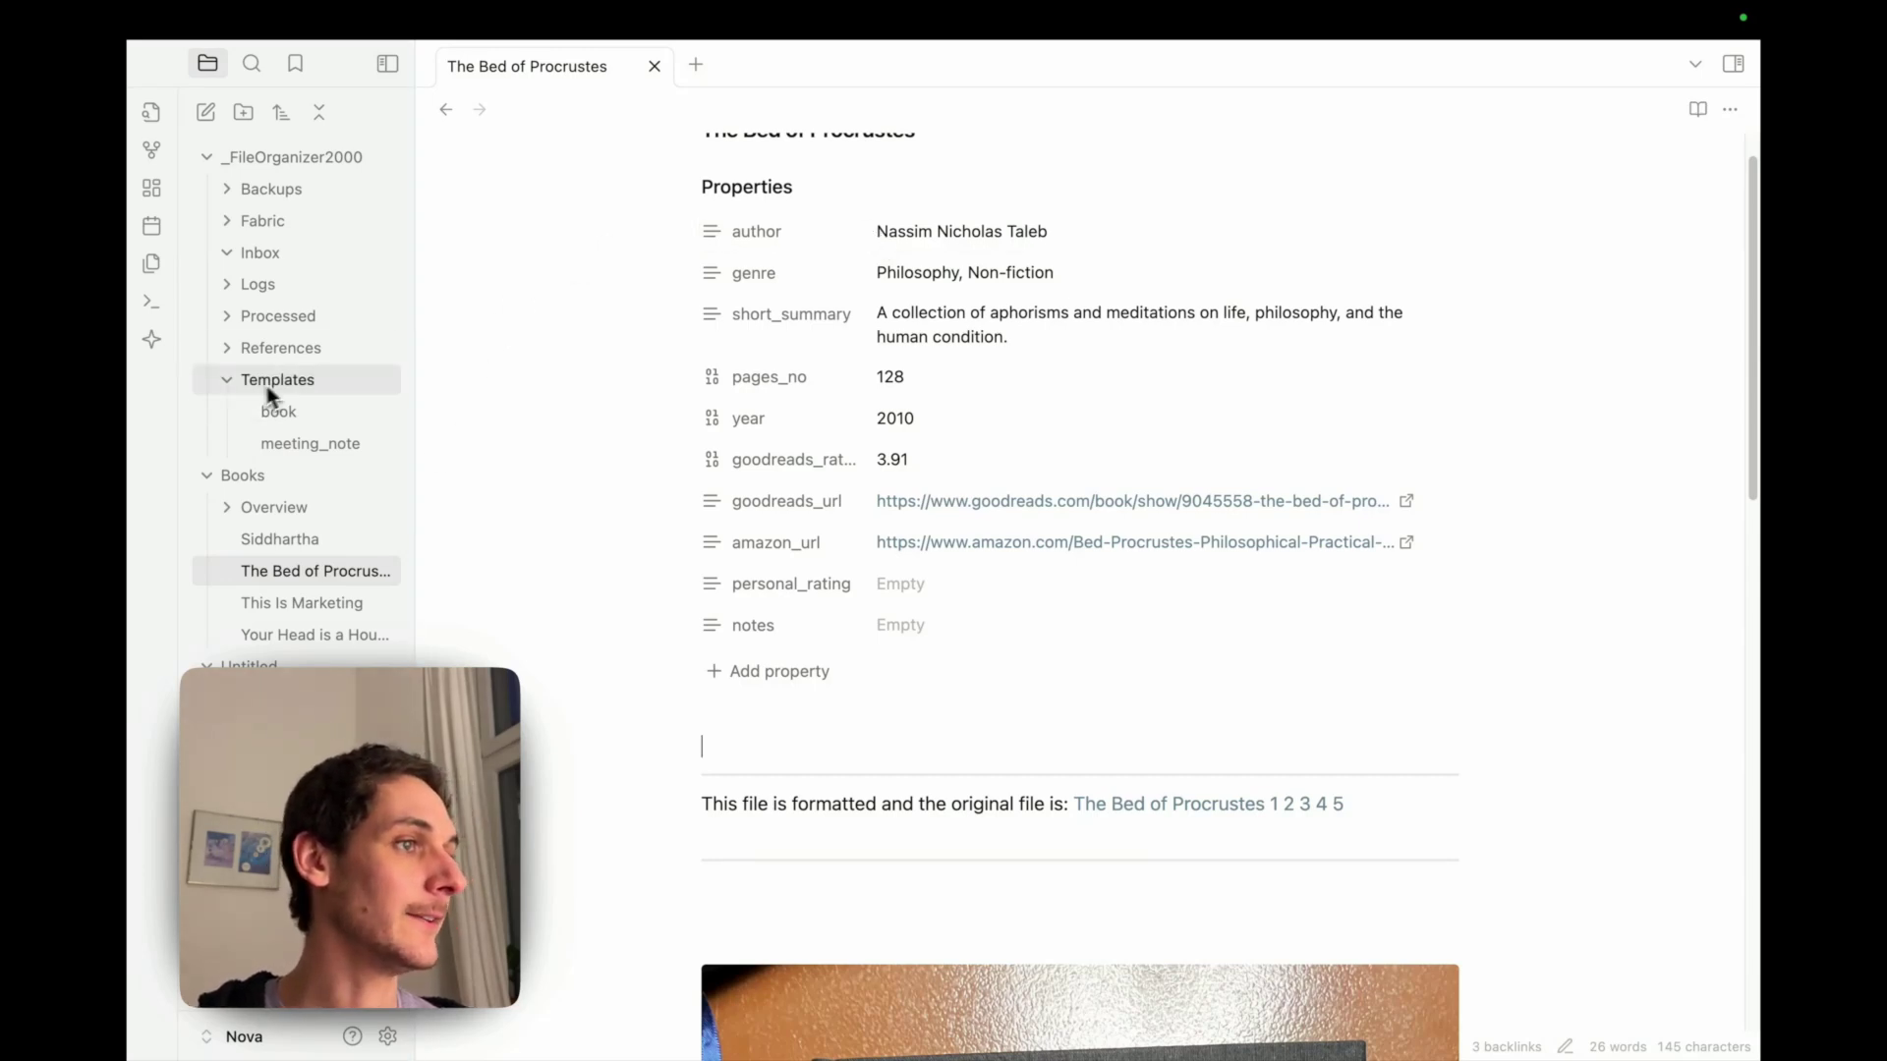
# Step: Scroll through the Siddhartha, This Is Marketing and Your Head notes, then select the template's personal_rating line
pyautogui.click(317, 542)
pyautogui.scroll(-2, 1091, 486)
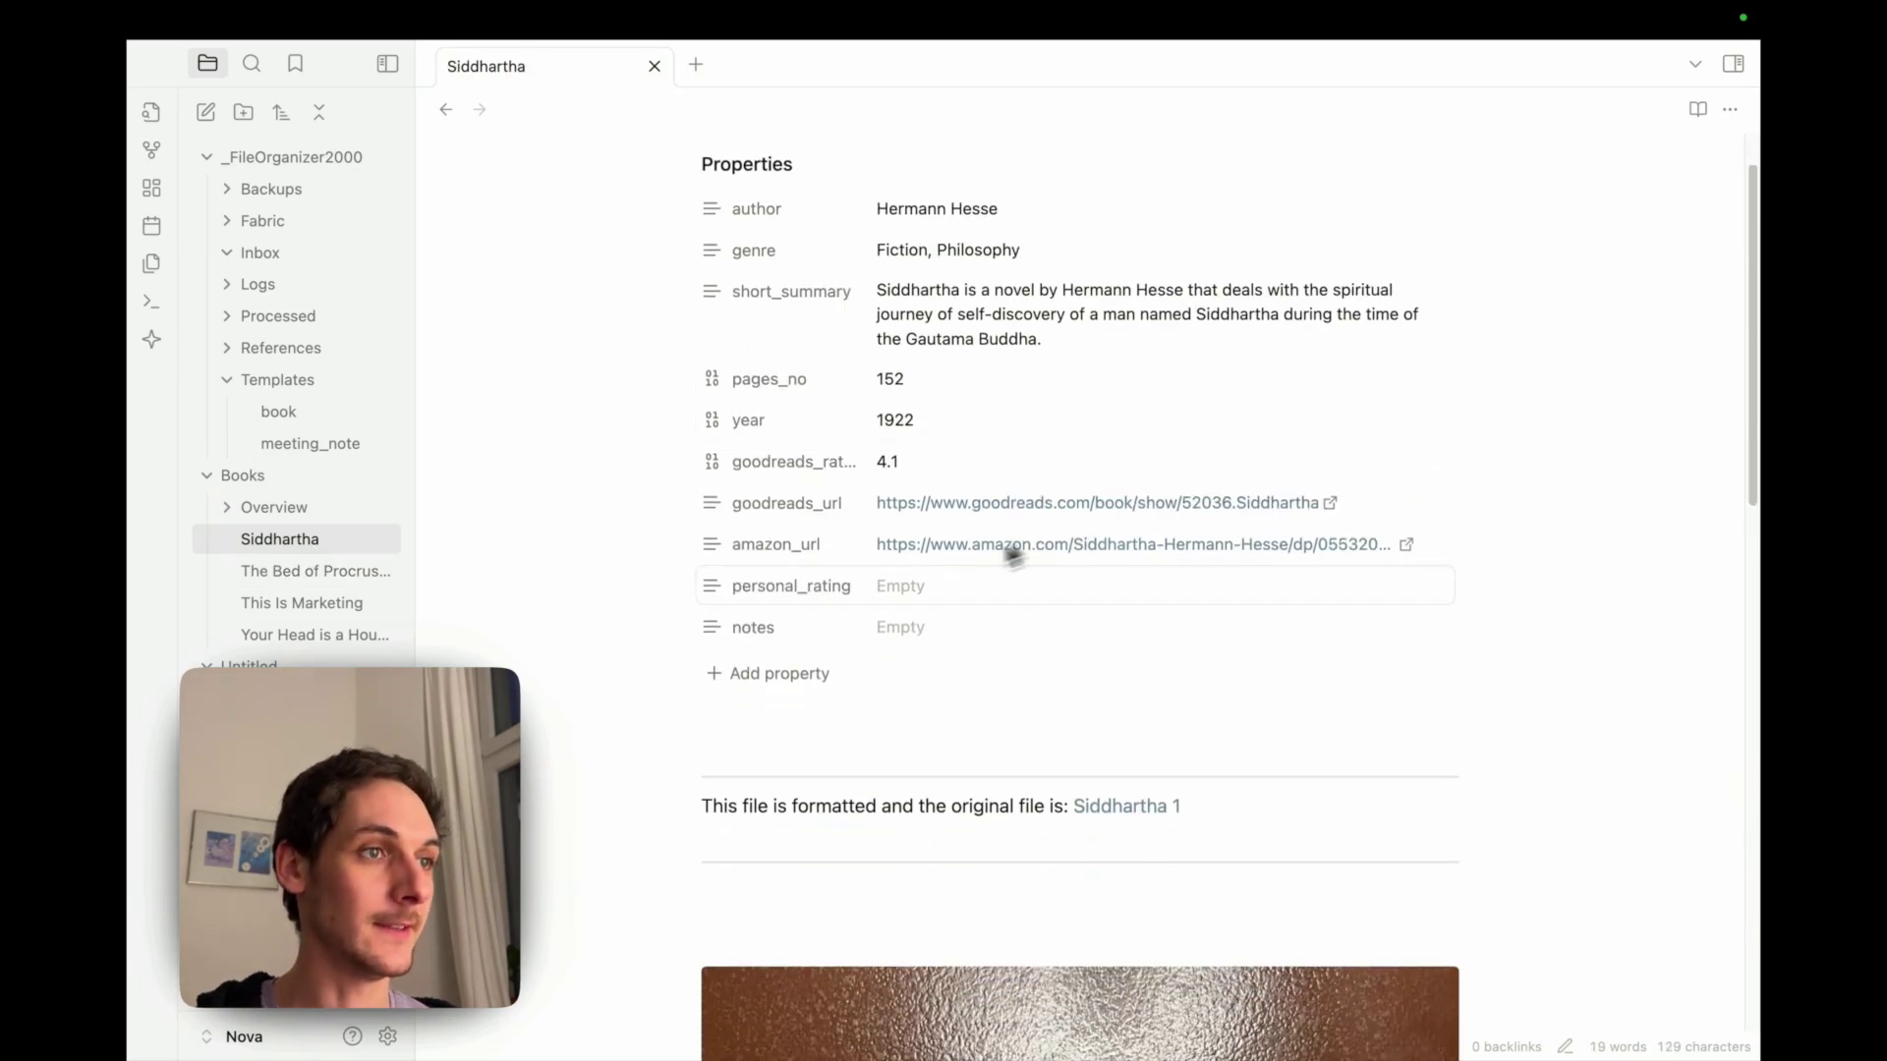
pyautogui.scroll(-10, 941, 568)
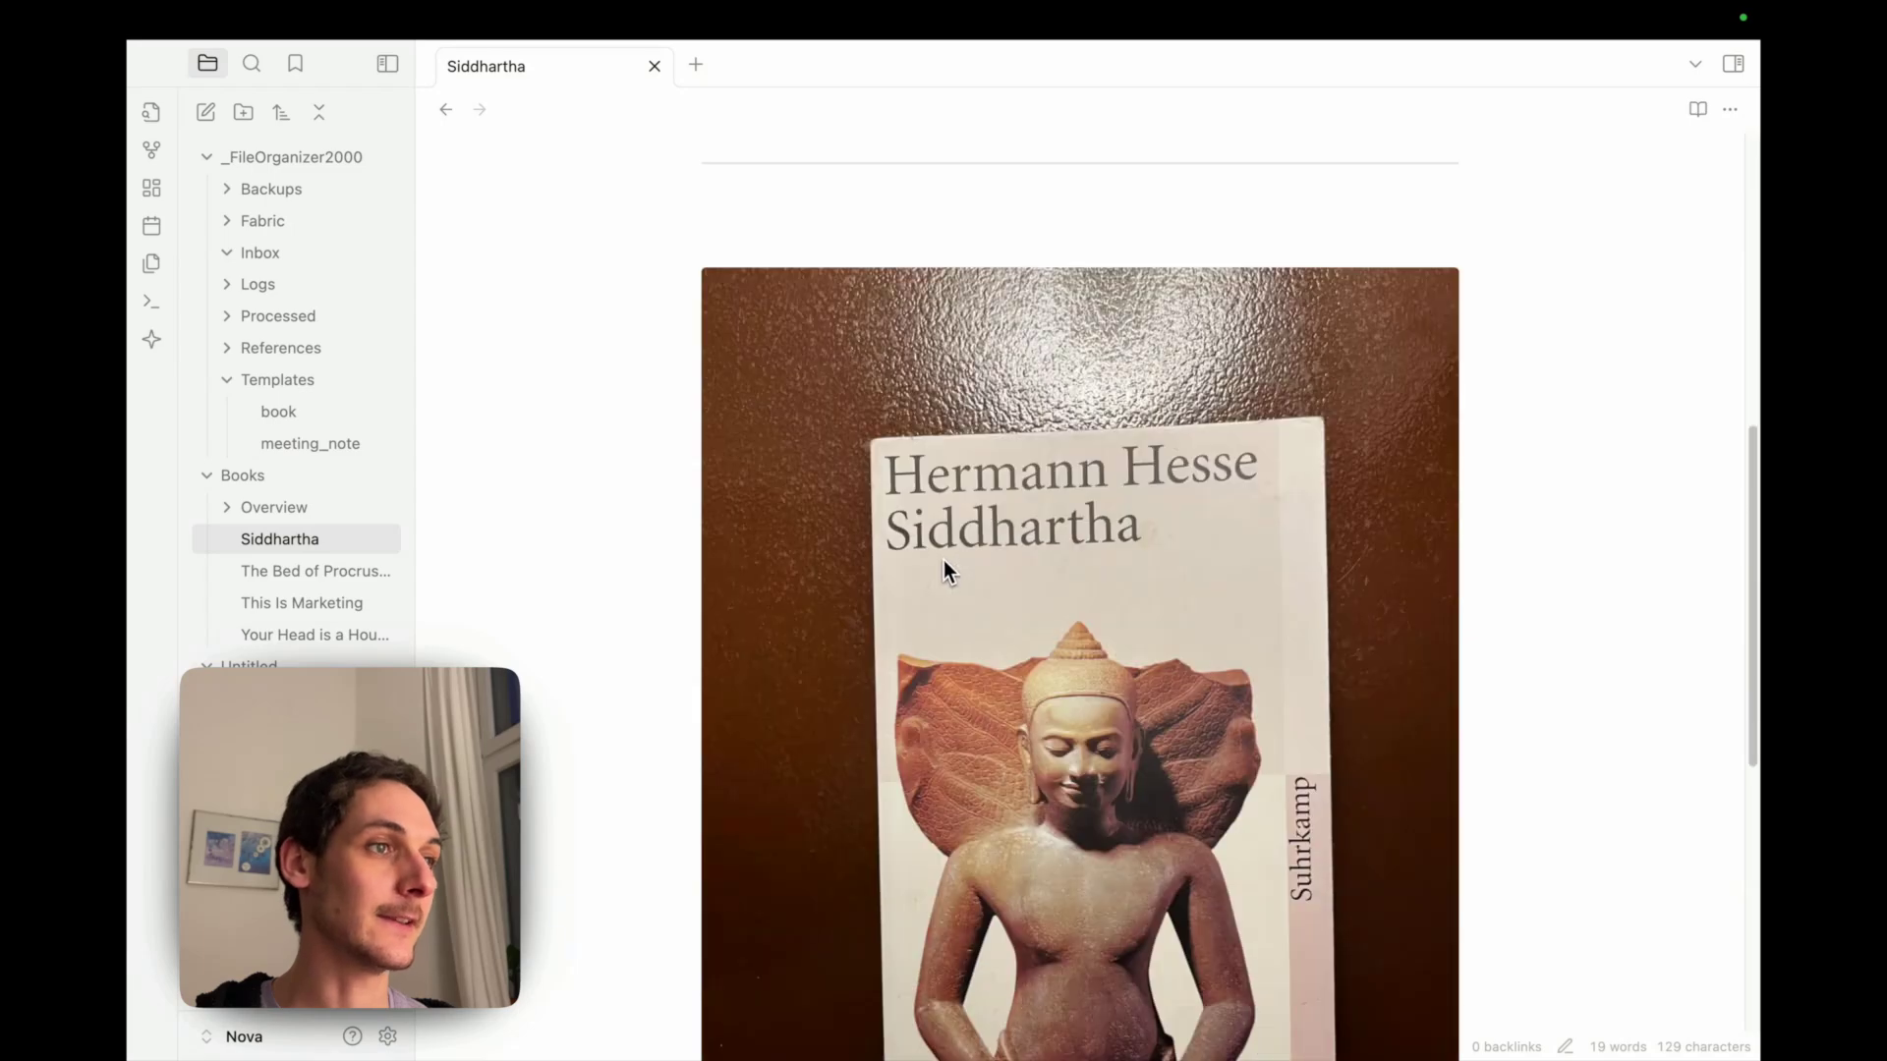
pyautogui.scroll(8, 948, 560)
pyautogui.click(295, 604)
pyautogui.scroll(-3, 1161, 532)
pyautogui.scroll(-2, 1130, 528)
pyautogui.scroll(5, 1061, 491)
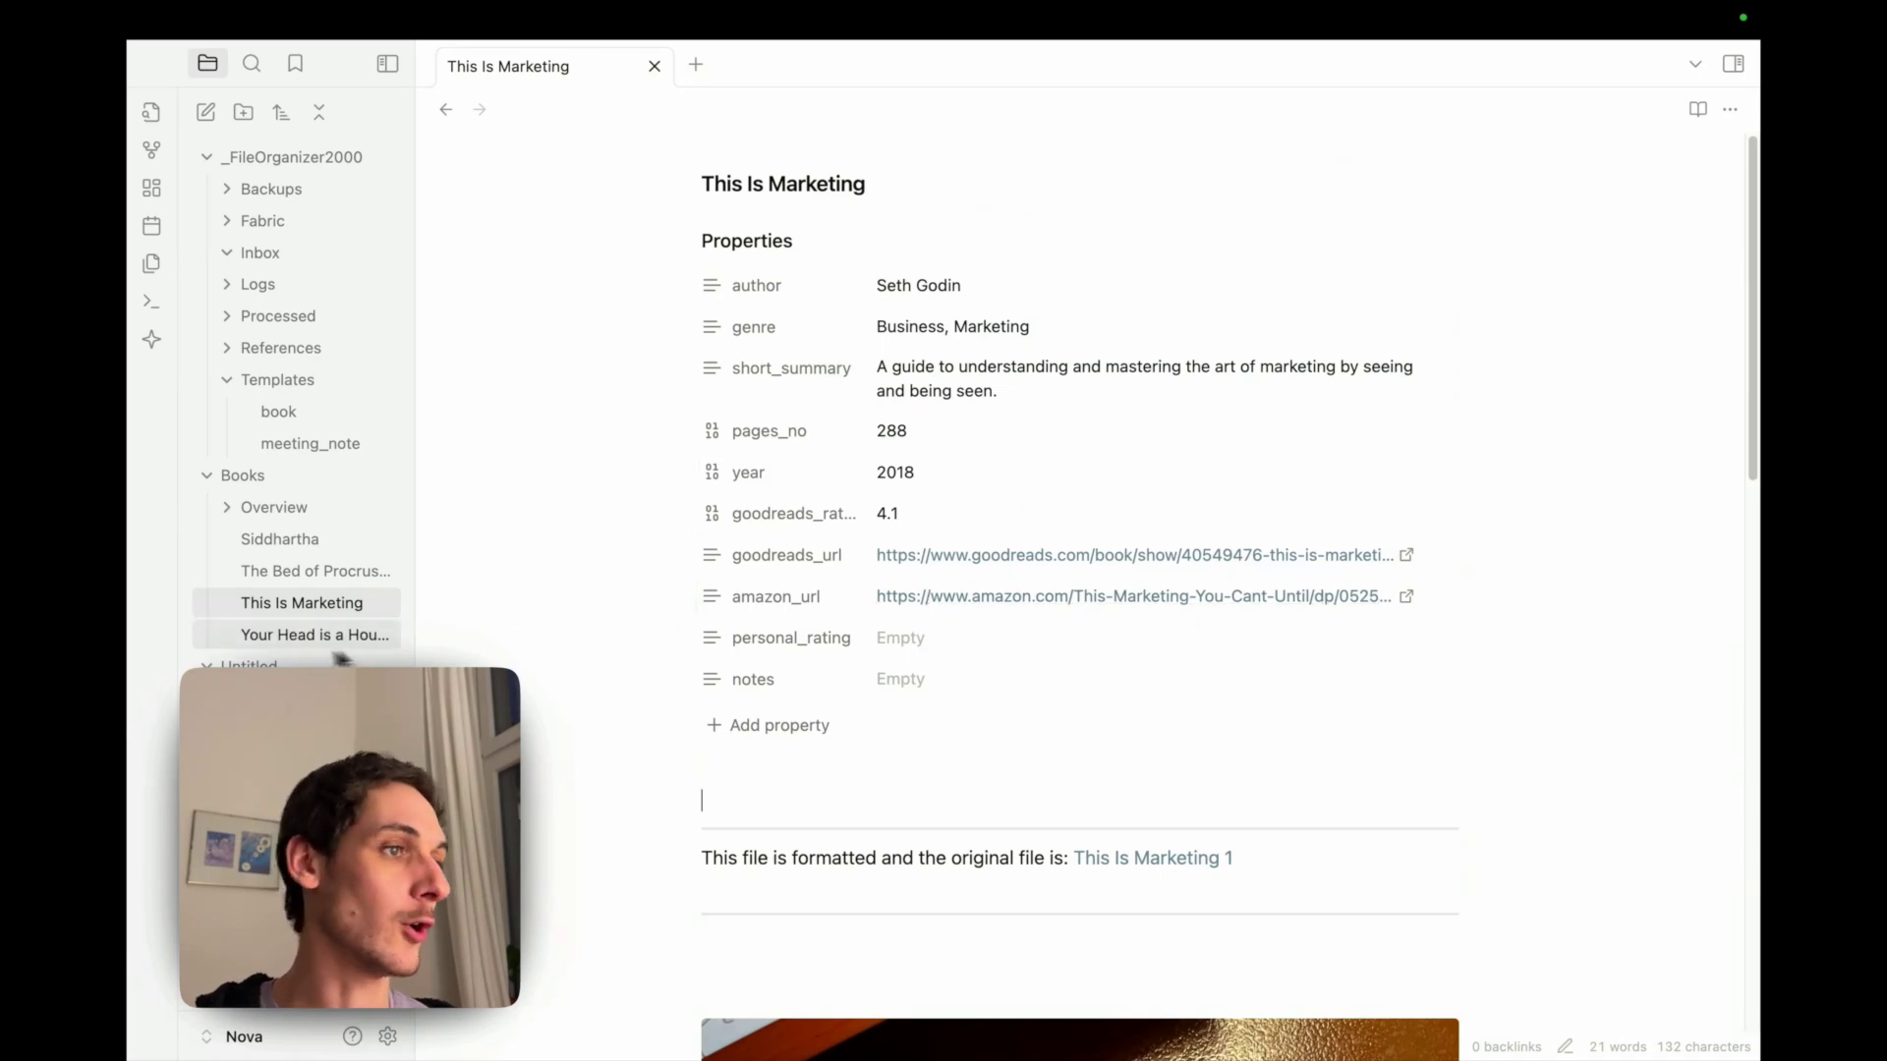
pyautogui.click(271, 645)
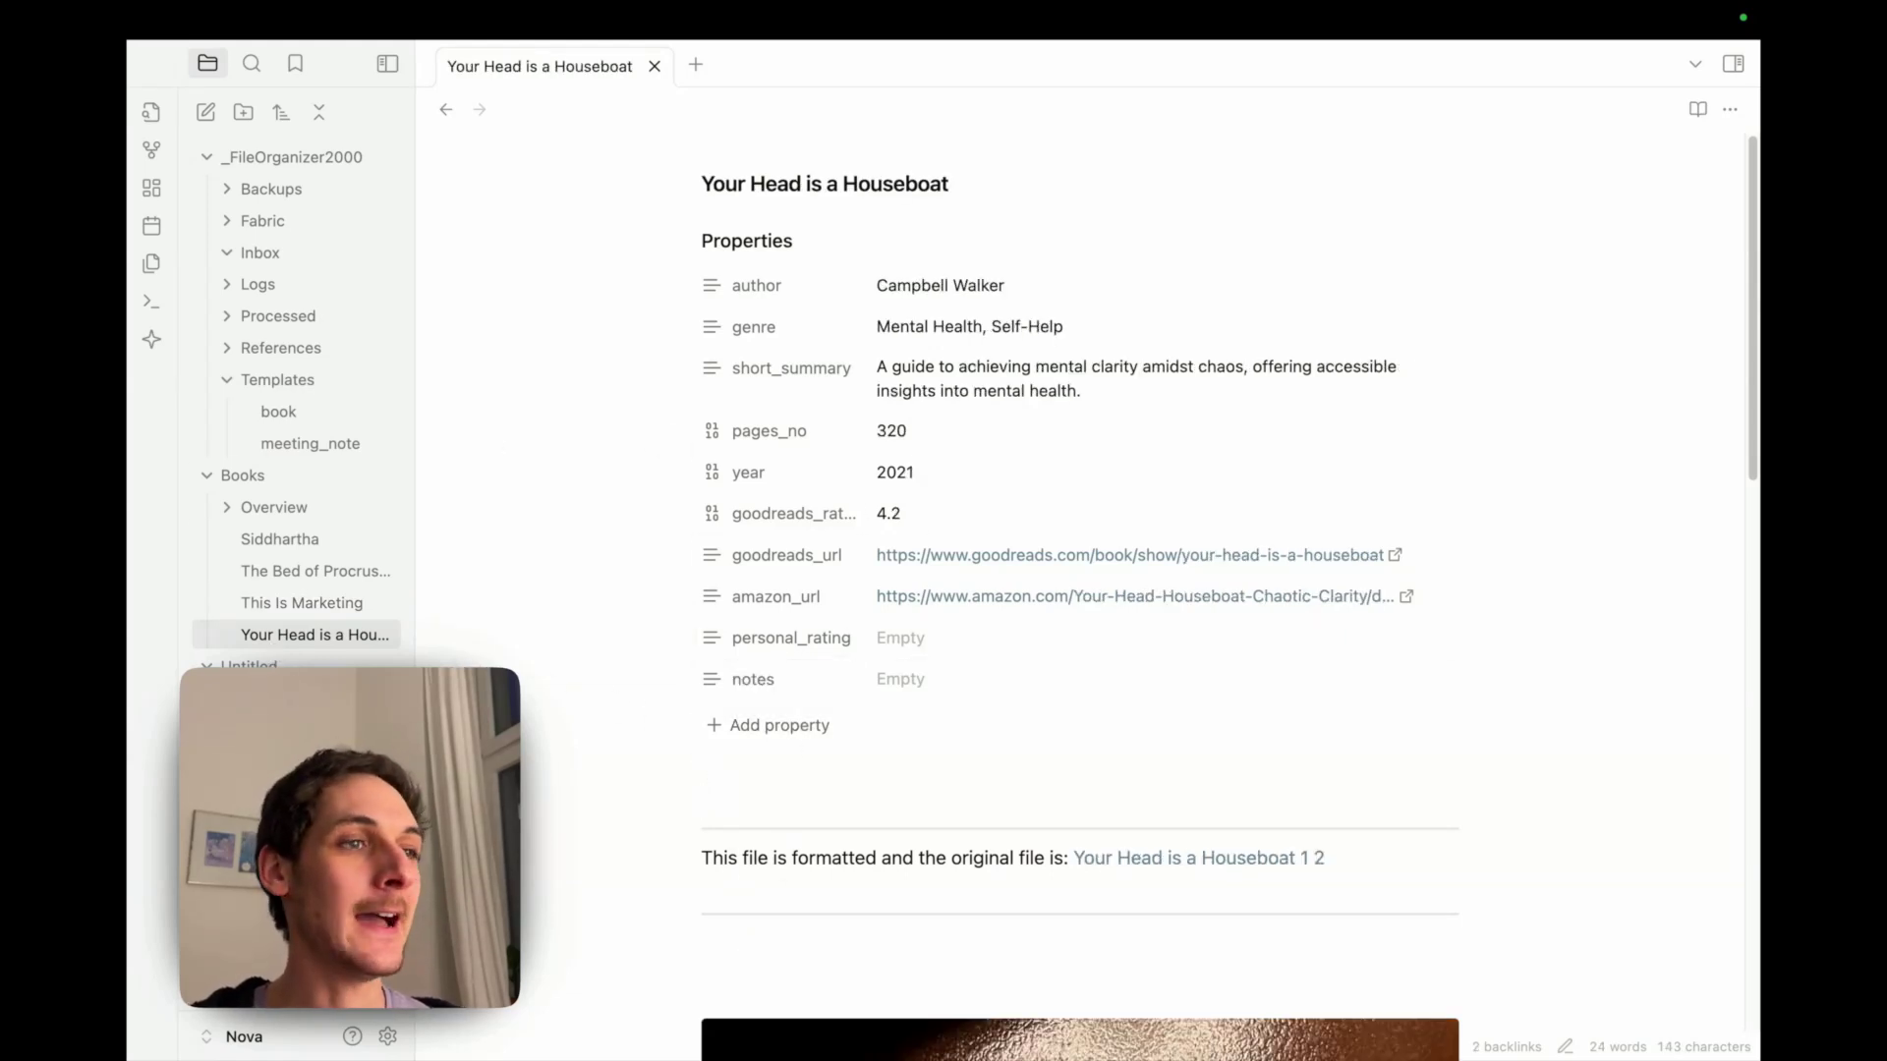
pyautogui.click(352, 413)
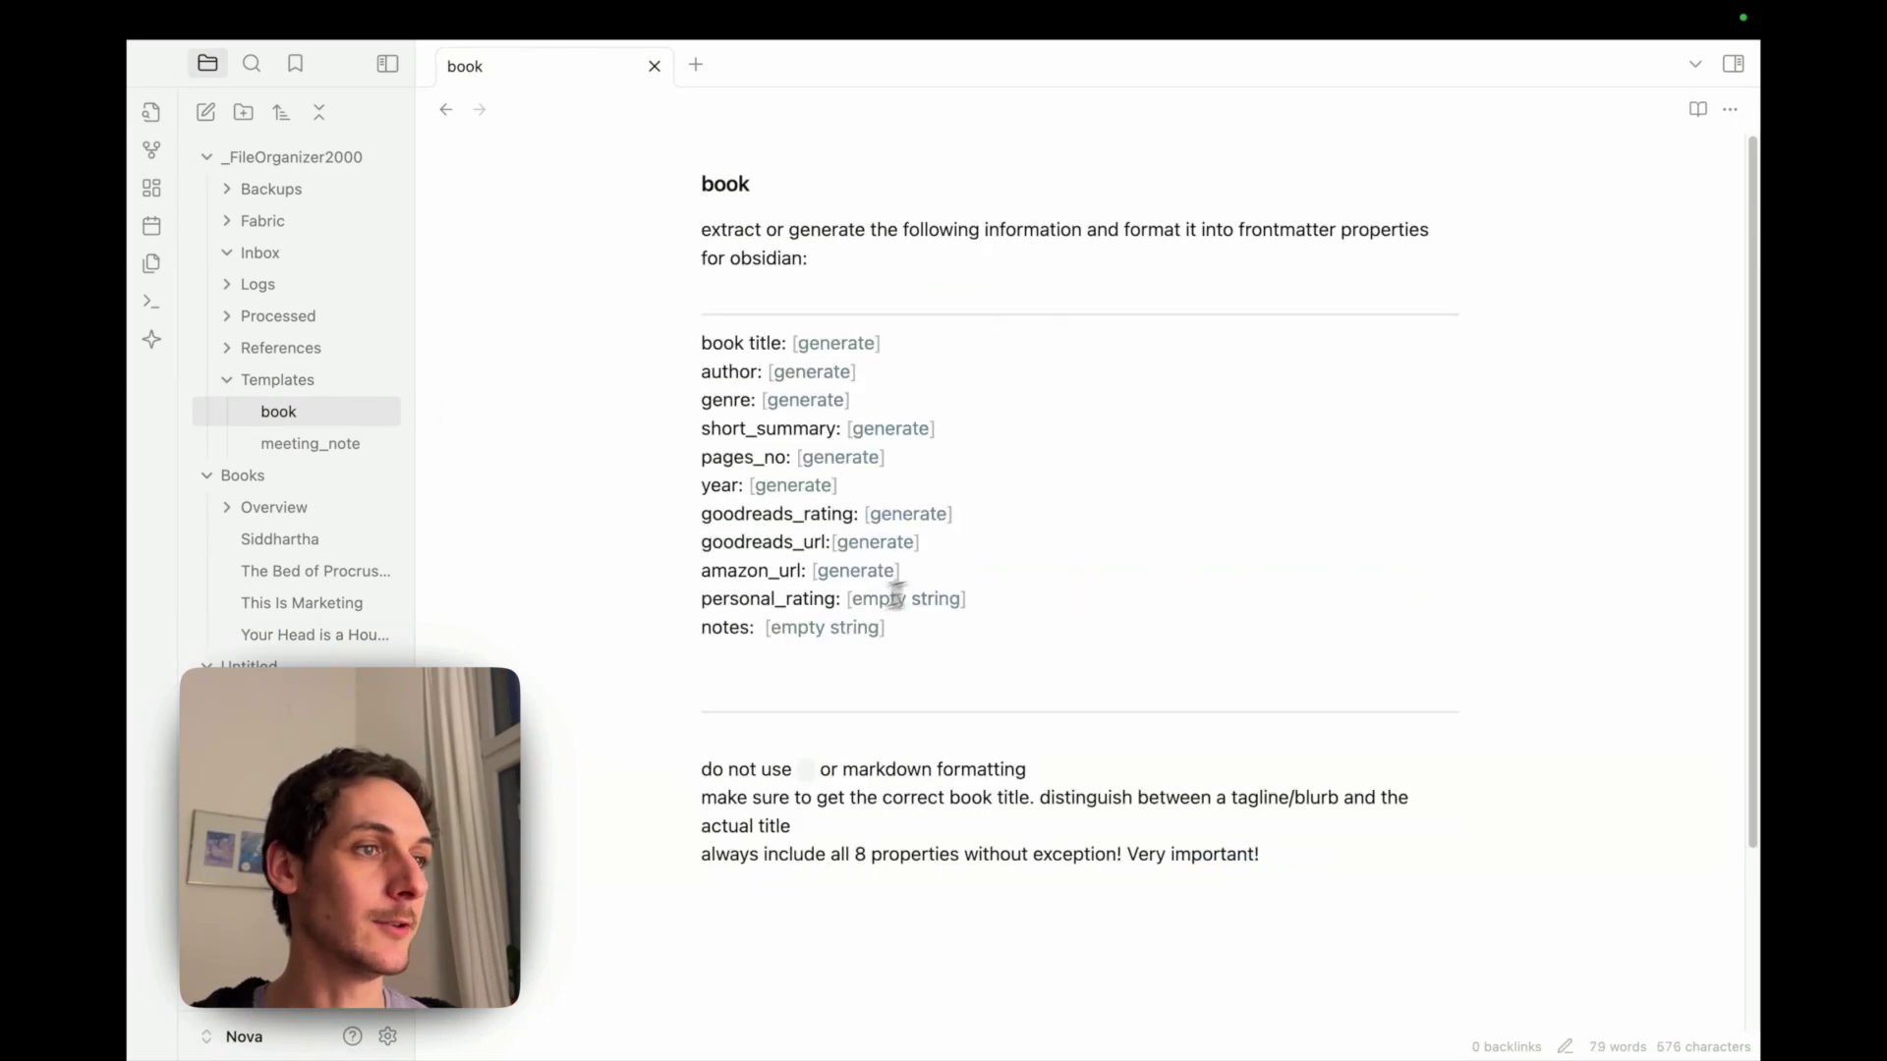
pyautogui.tripleClick(691, 602)
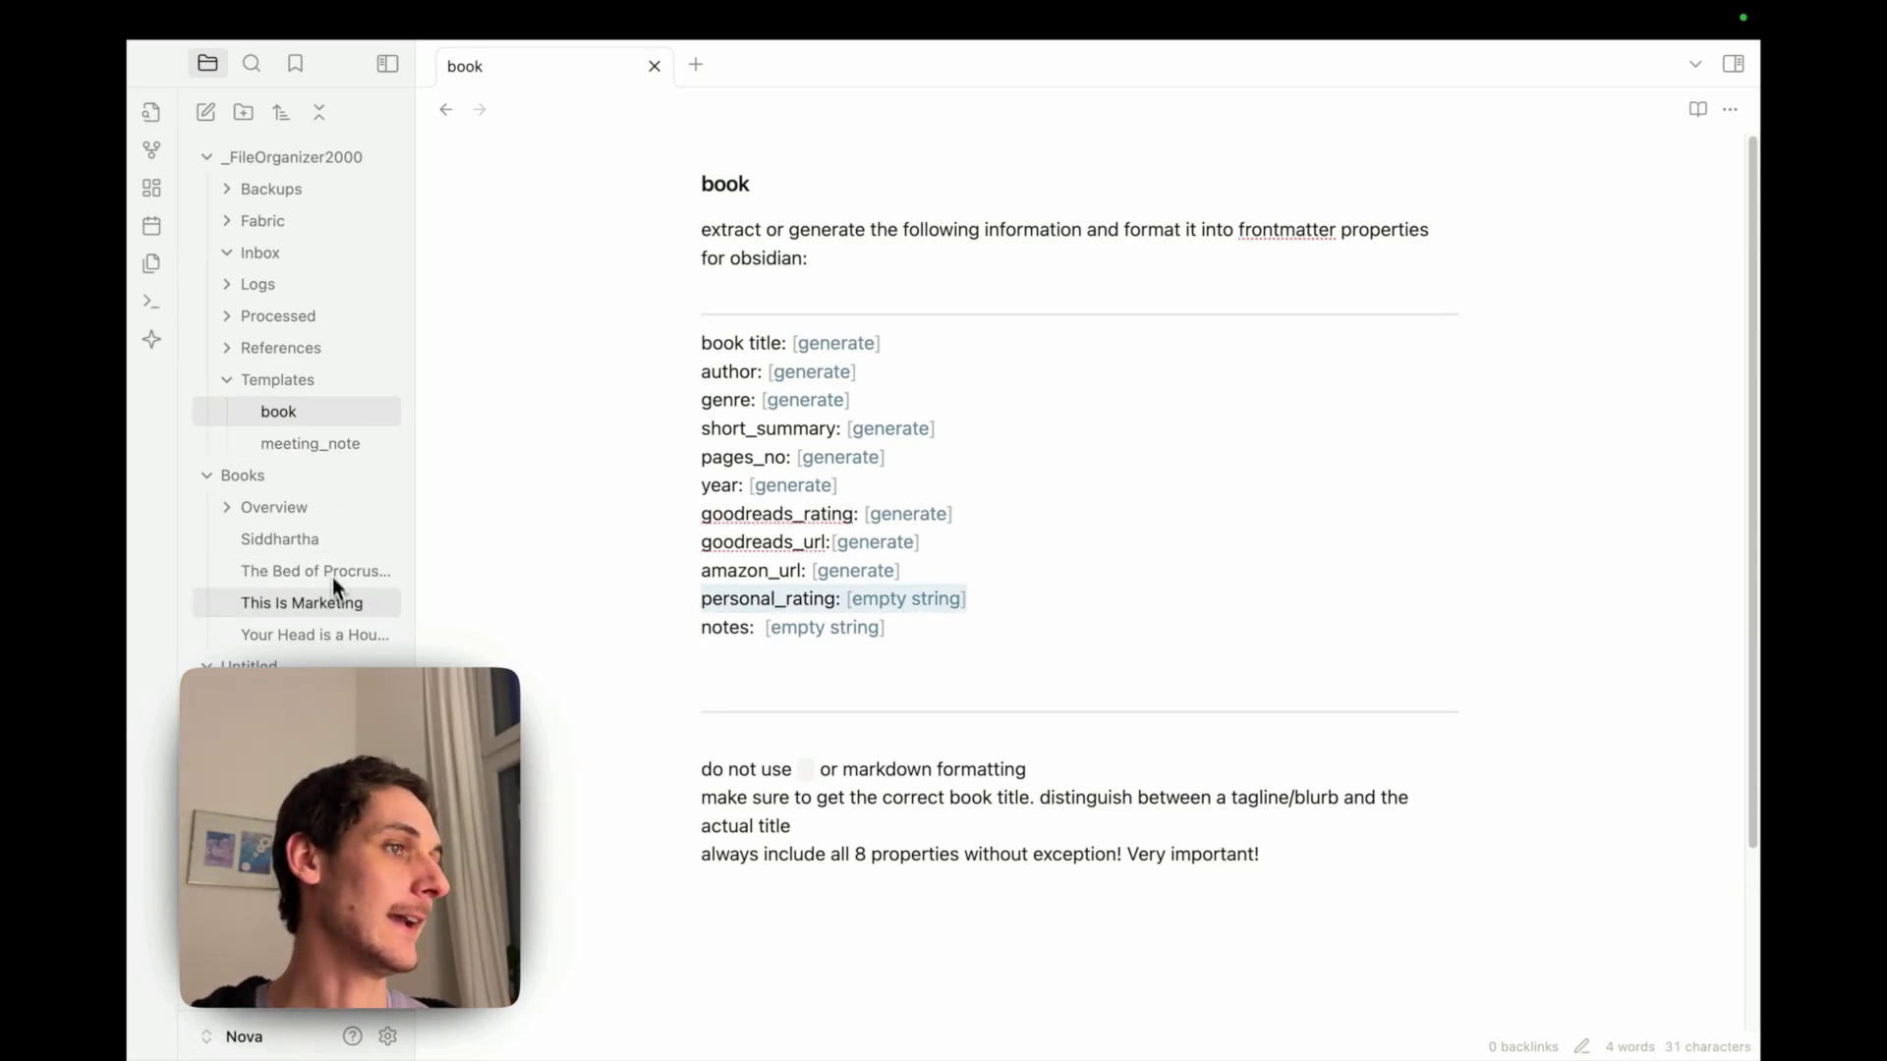
# Step: Give Siddhartha a three-star personal_rating using the emoji picker and paste
pyautogui.click(313, 546)
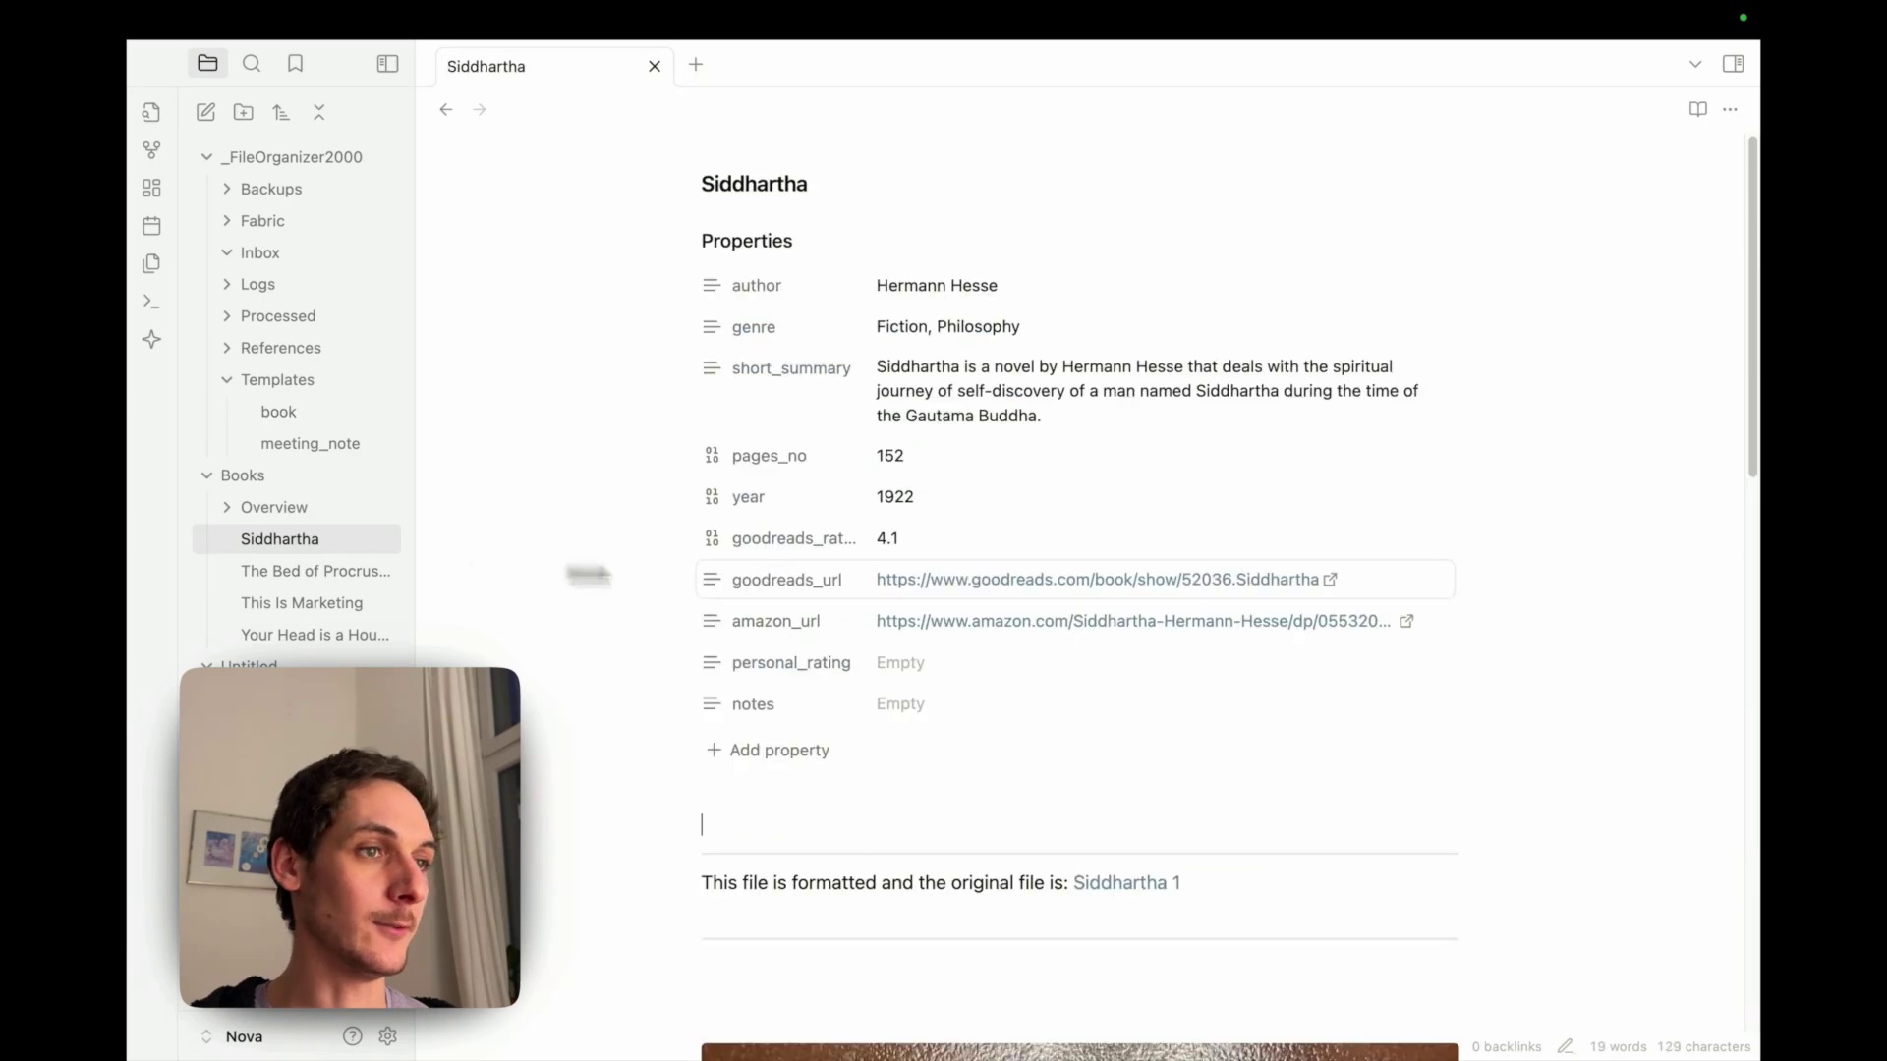
pyautogui.click(936, 660)
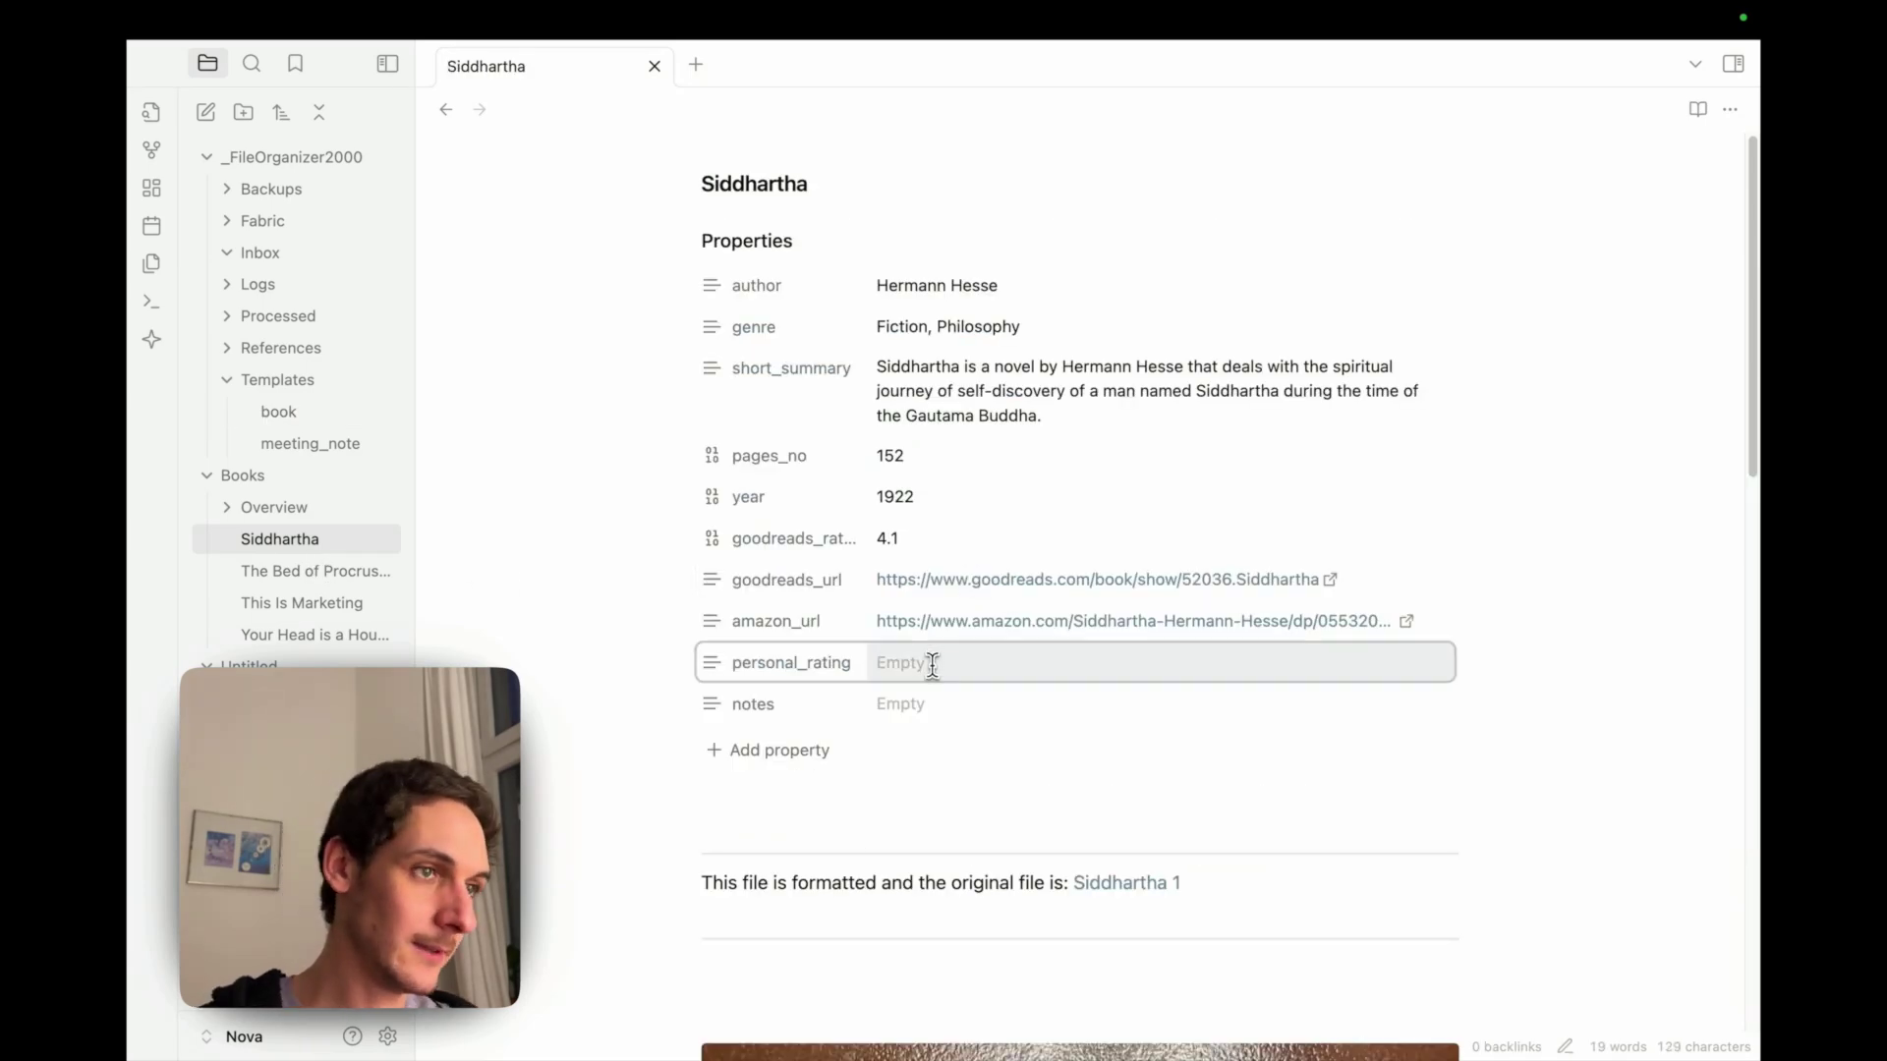
pyautogui.press('ctrl+super+space')
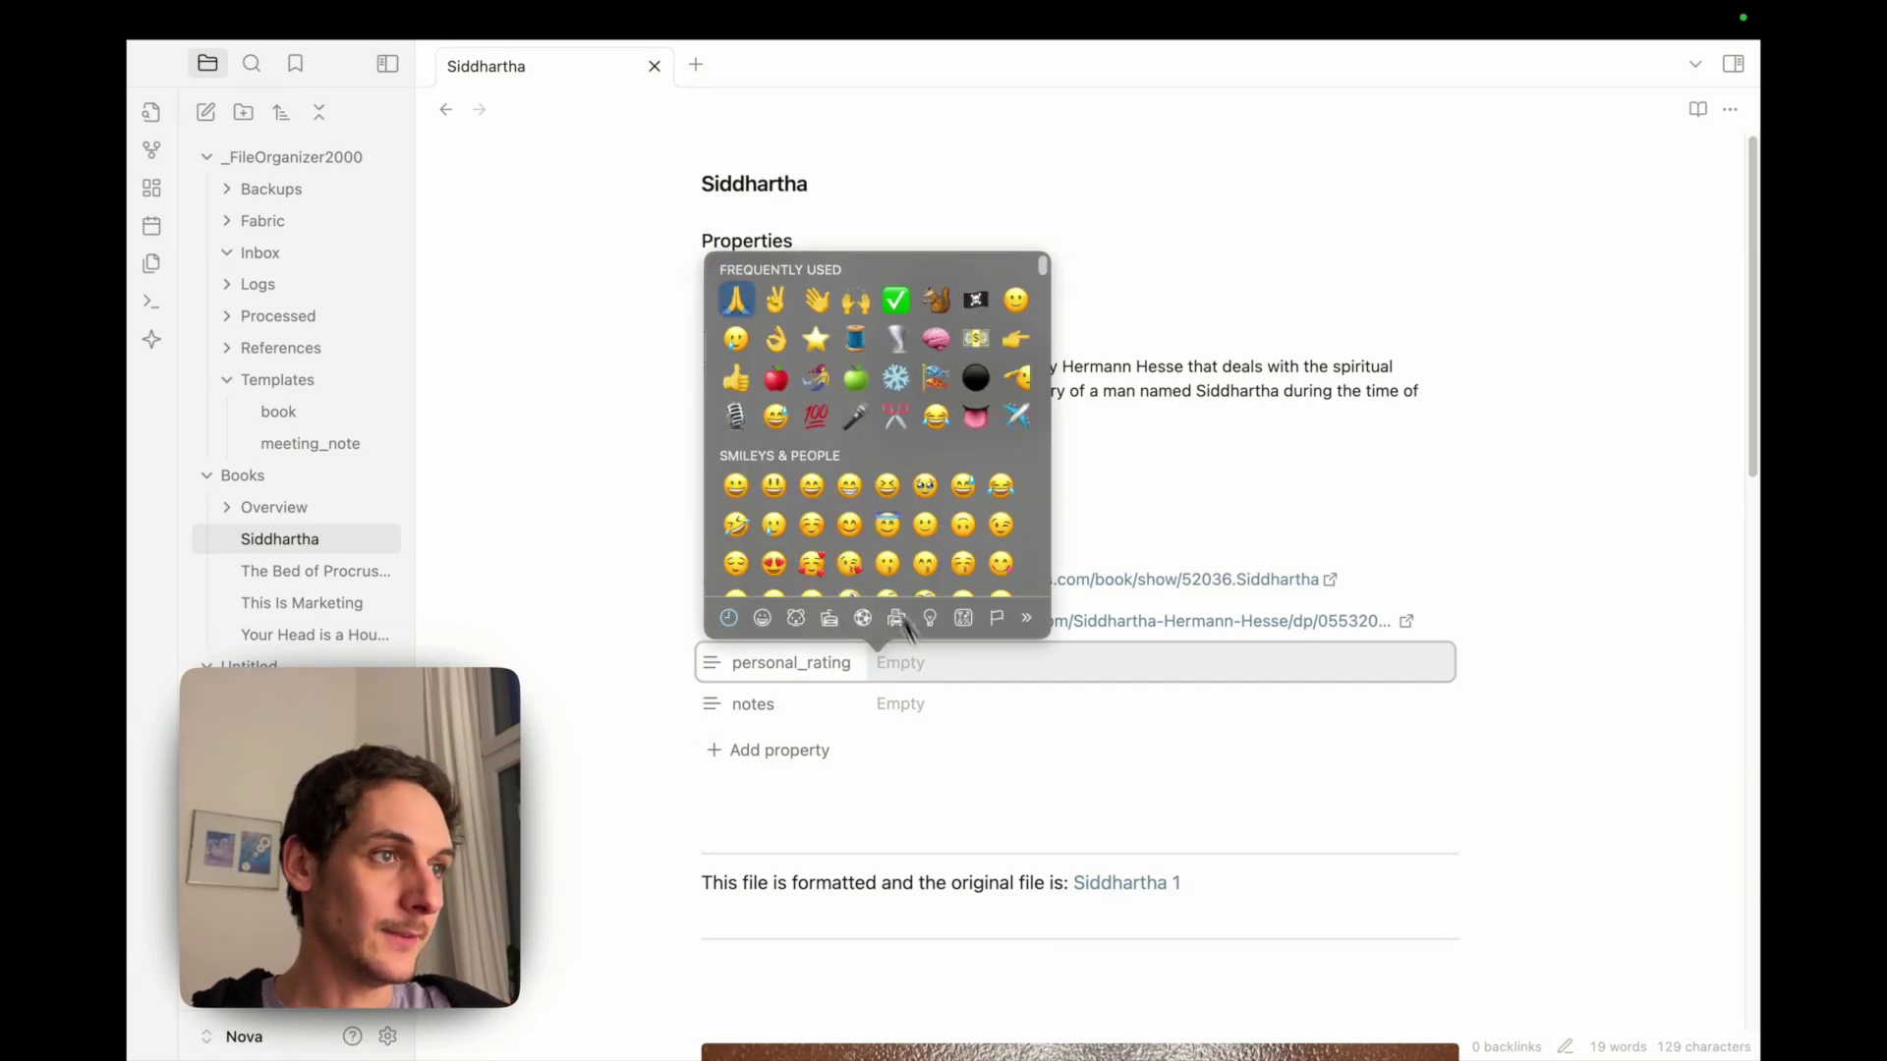
pyautogui.click(820, 338)
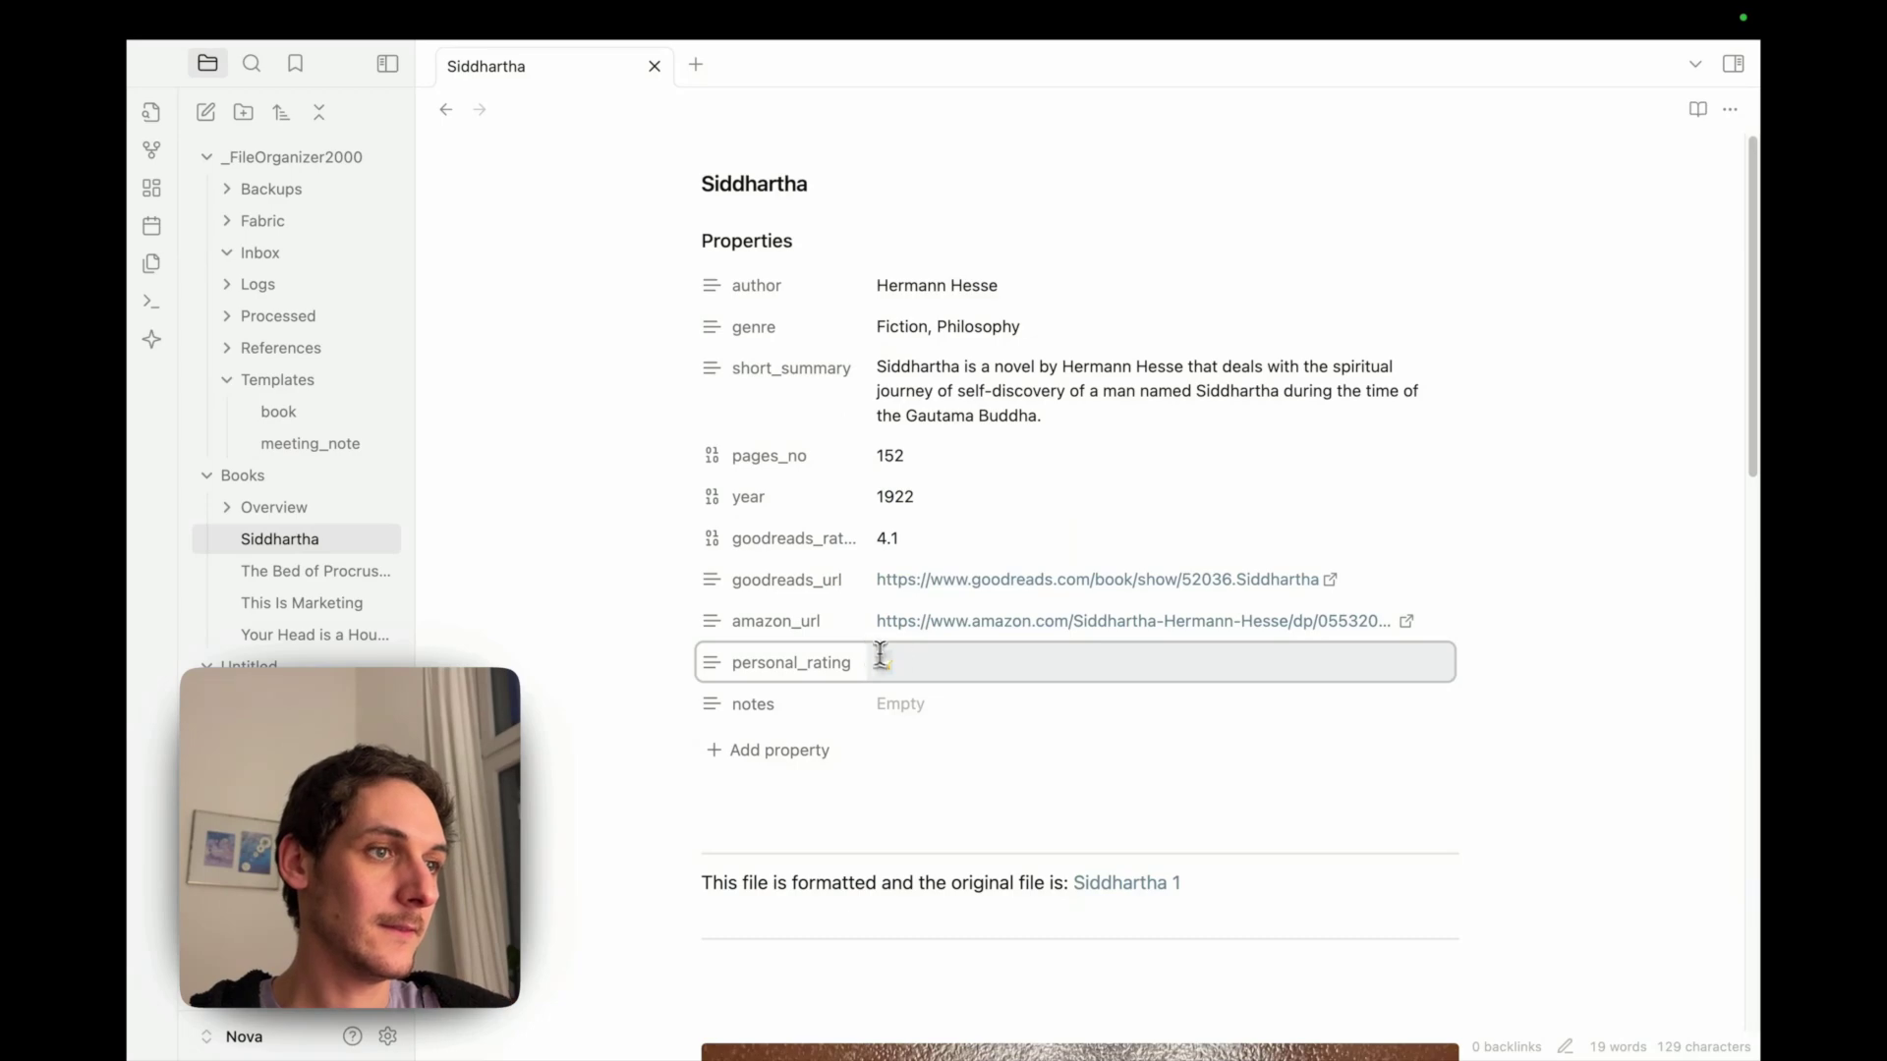
pyautogui.press('super+v')
pyautogui.press('super+v')
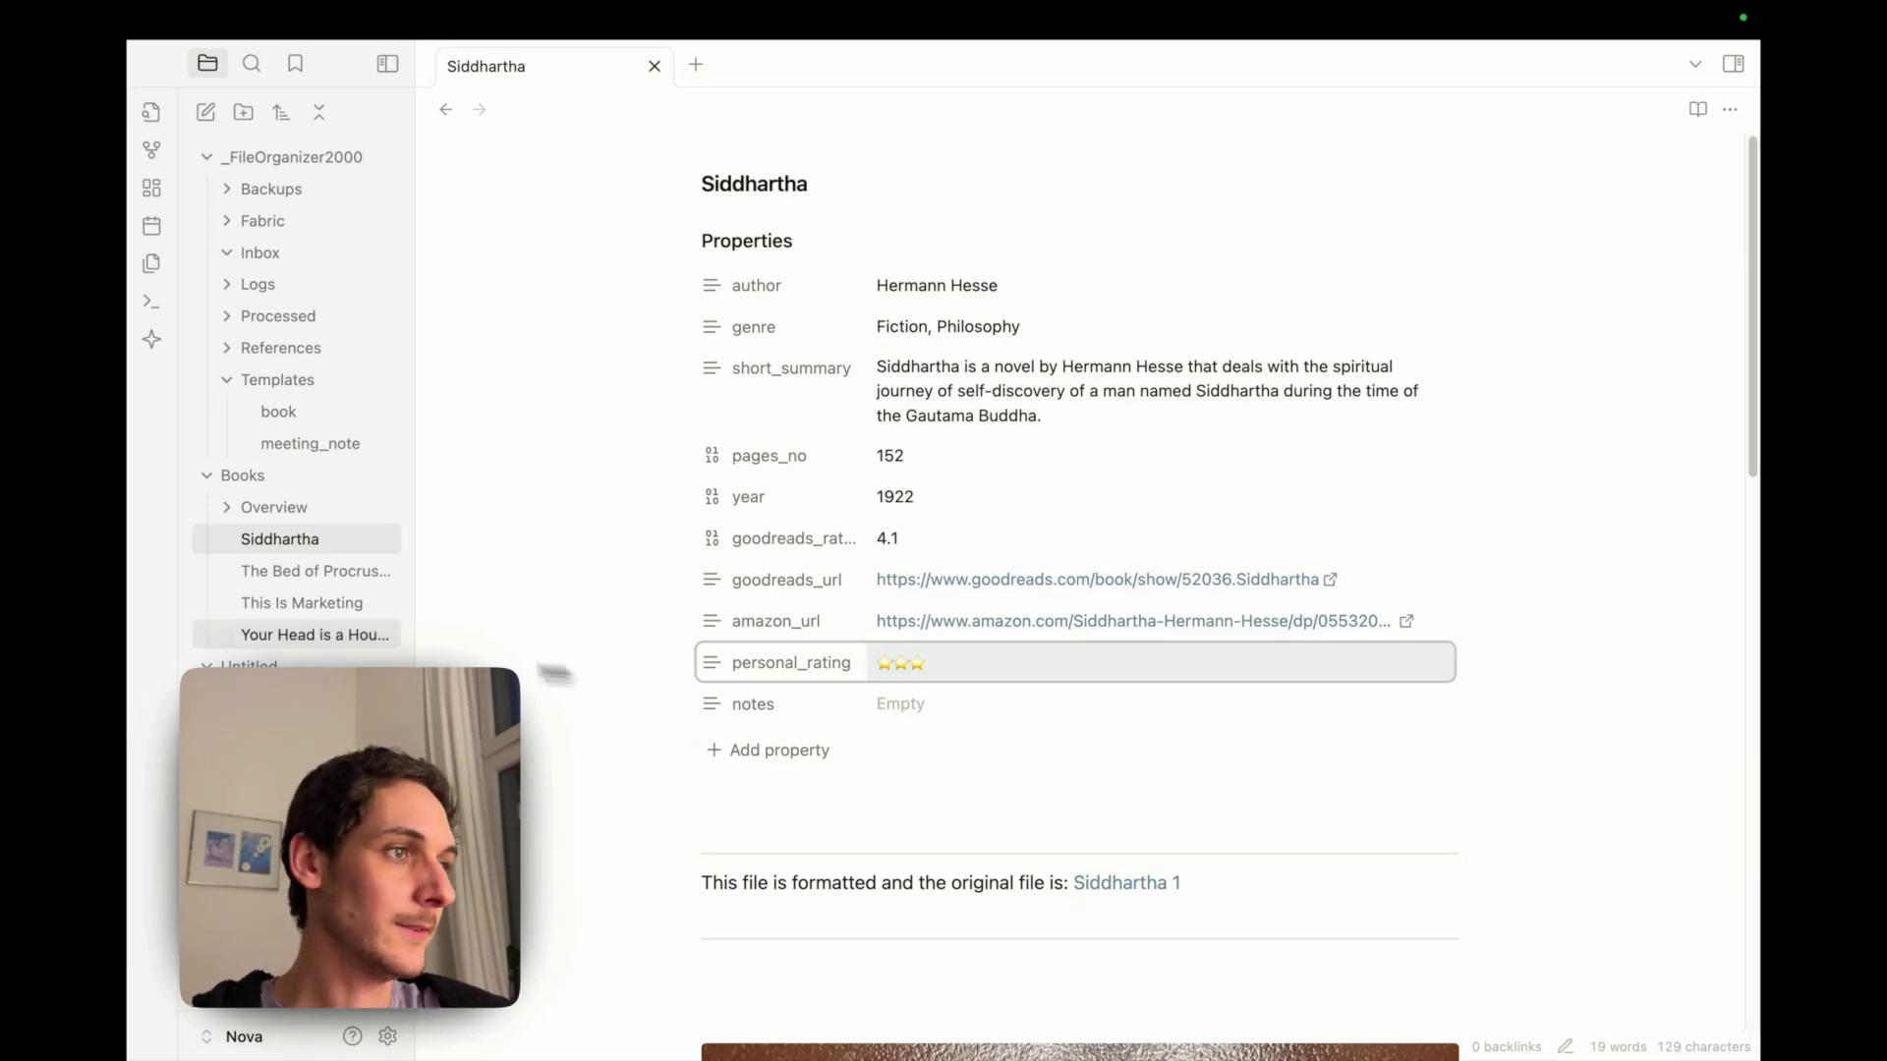
# Step: Set The Bed of Procrustes personal_rating to four stars
pyautogui.click(336, 578)
pyautogui.click(940, 644)
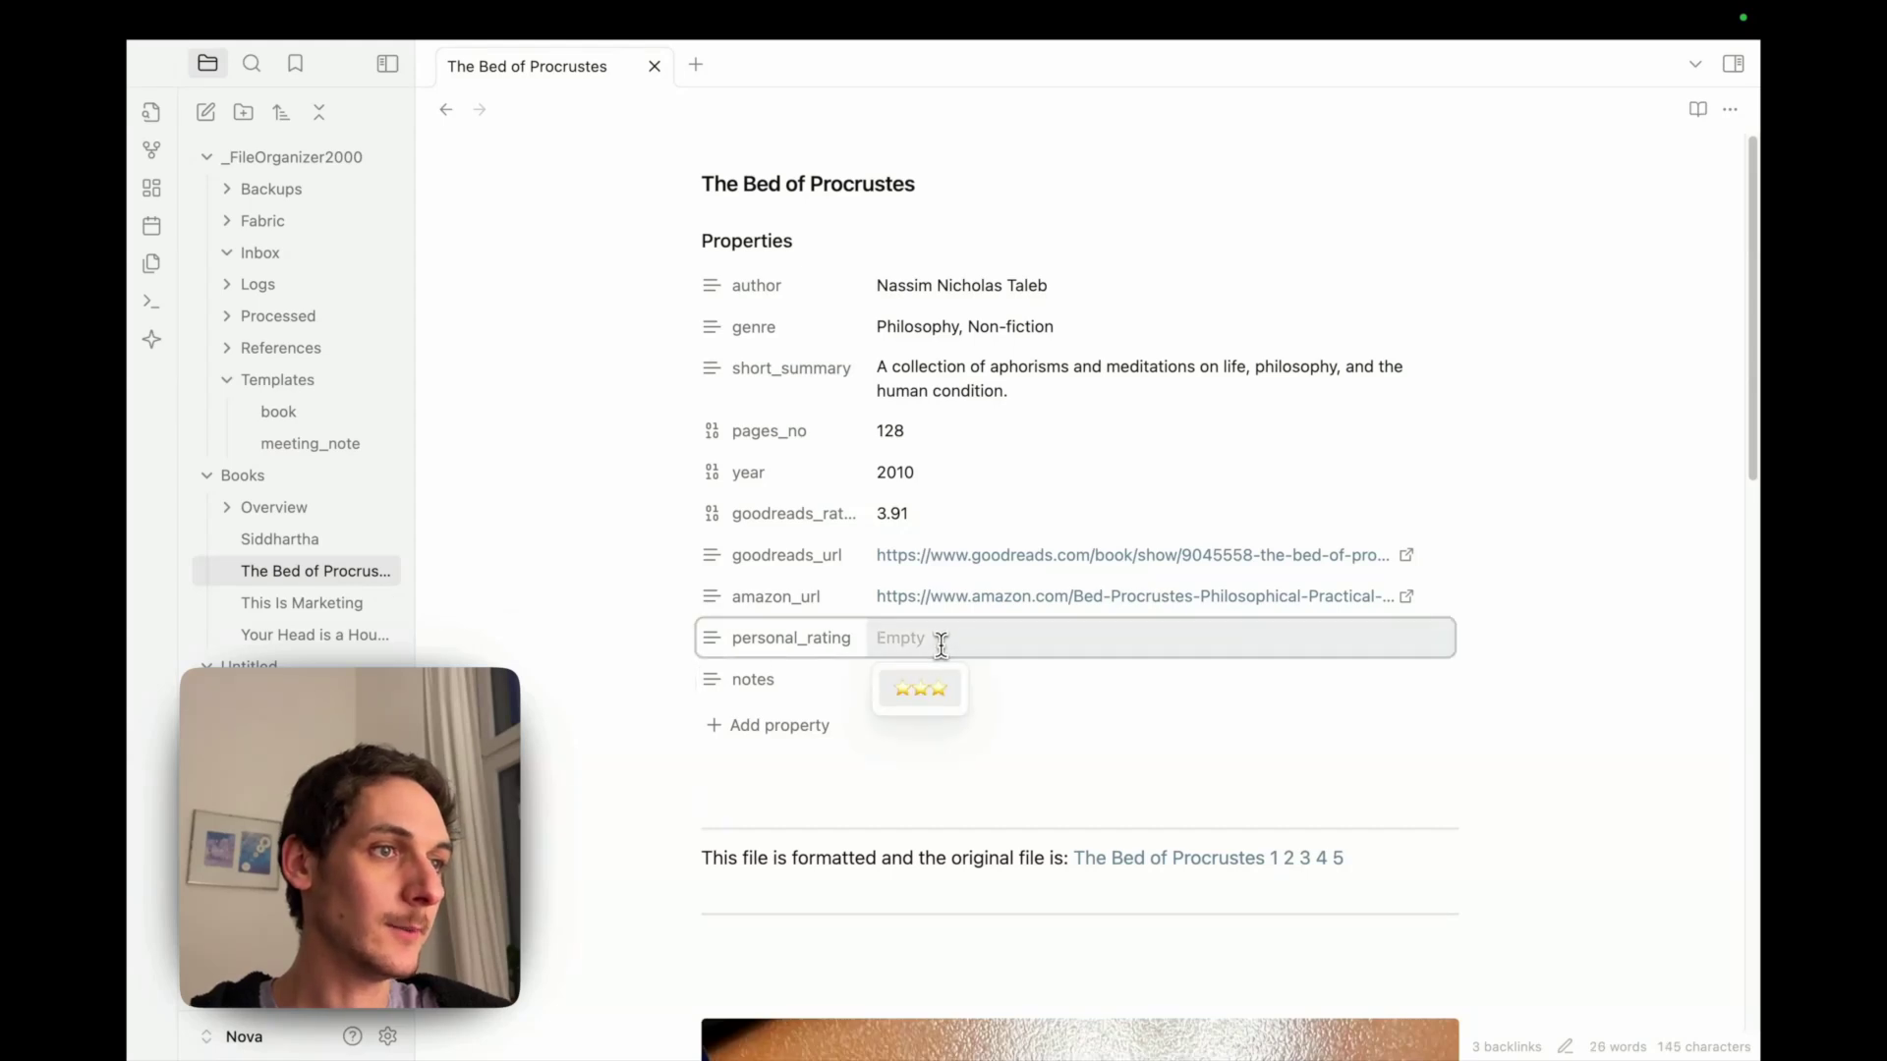
pyautogui.press('Escape')
# Step: Paste a five-star personal_rating into the This Is Marketing note
pyautogui.click(324, 603)
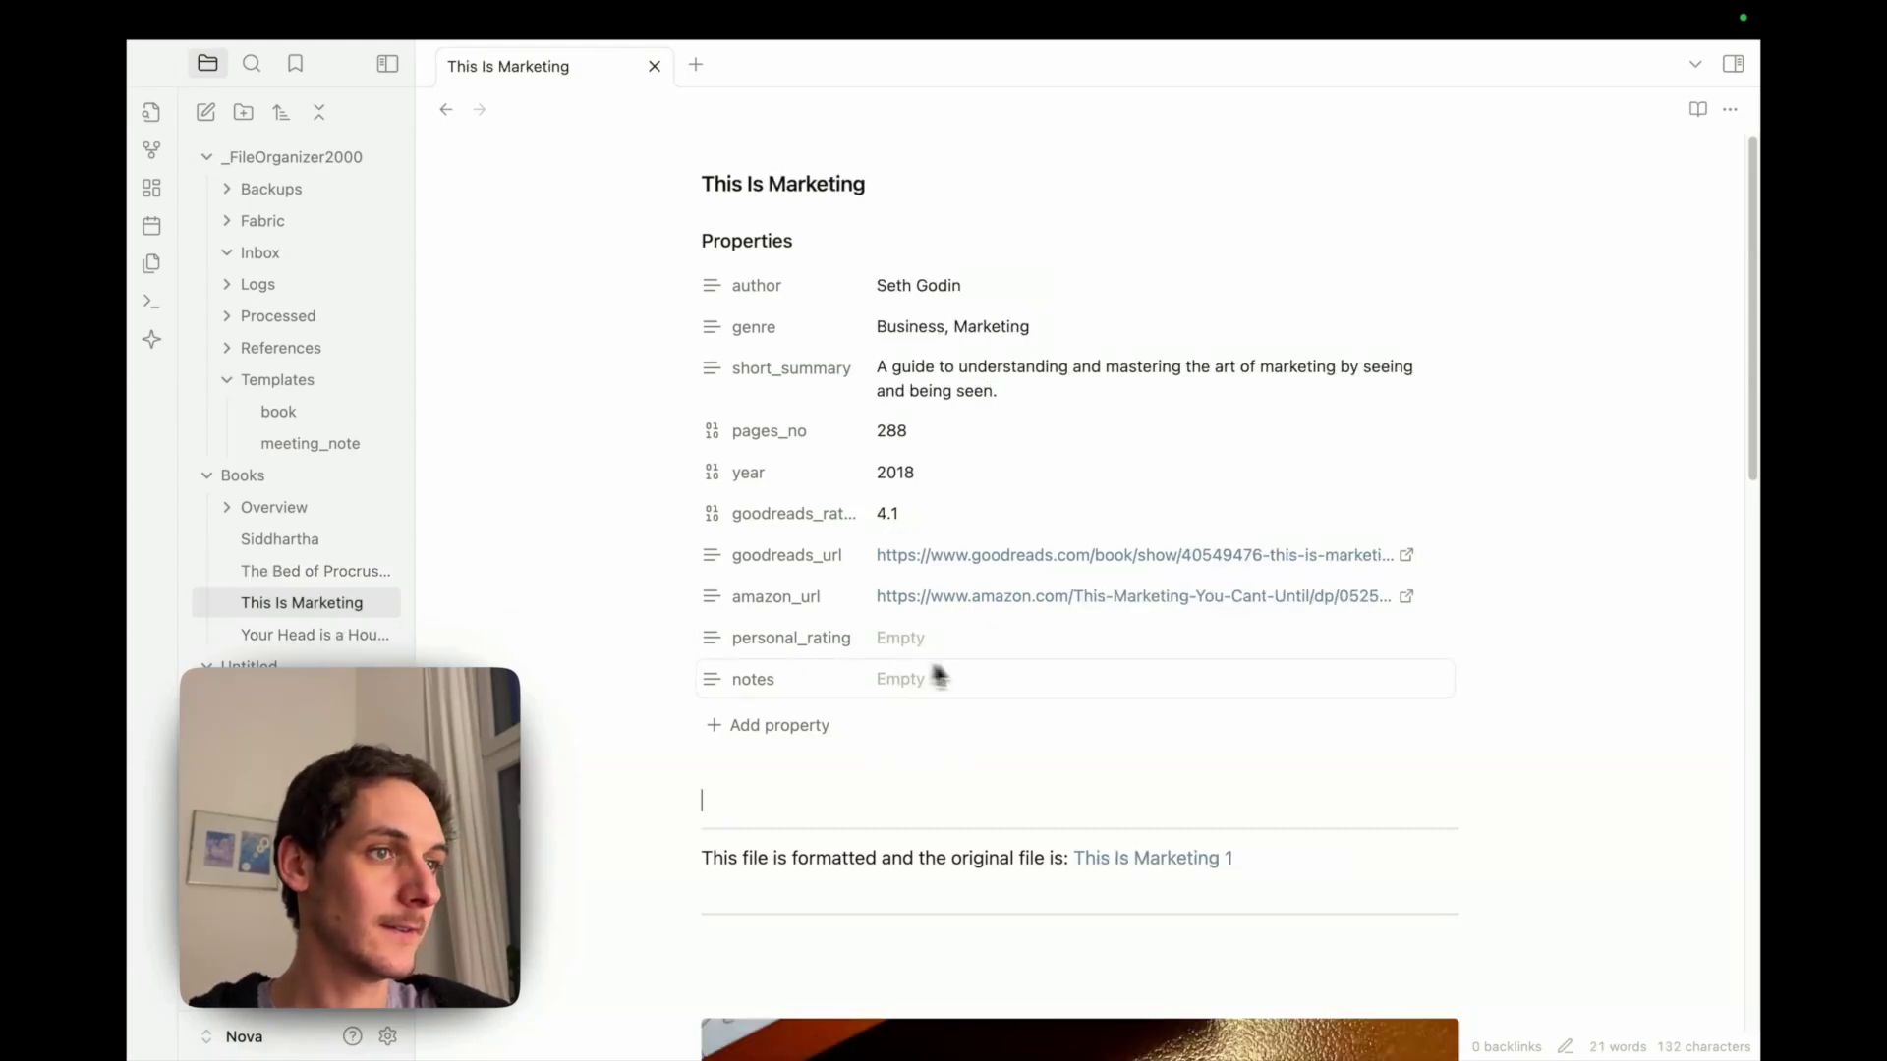
pyautogui.click(964, 646)
pyautogui.press('super+v')
pyautogui.press('super+v')
pyautogui.press('super+v')
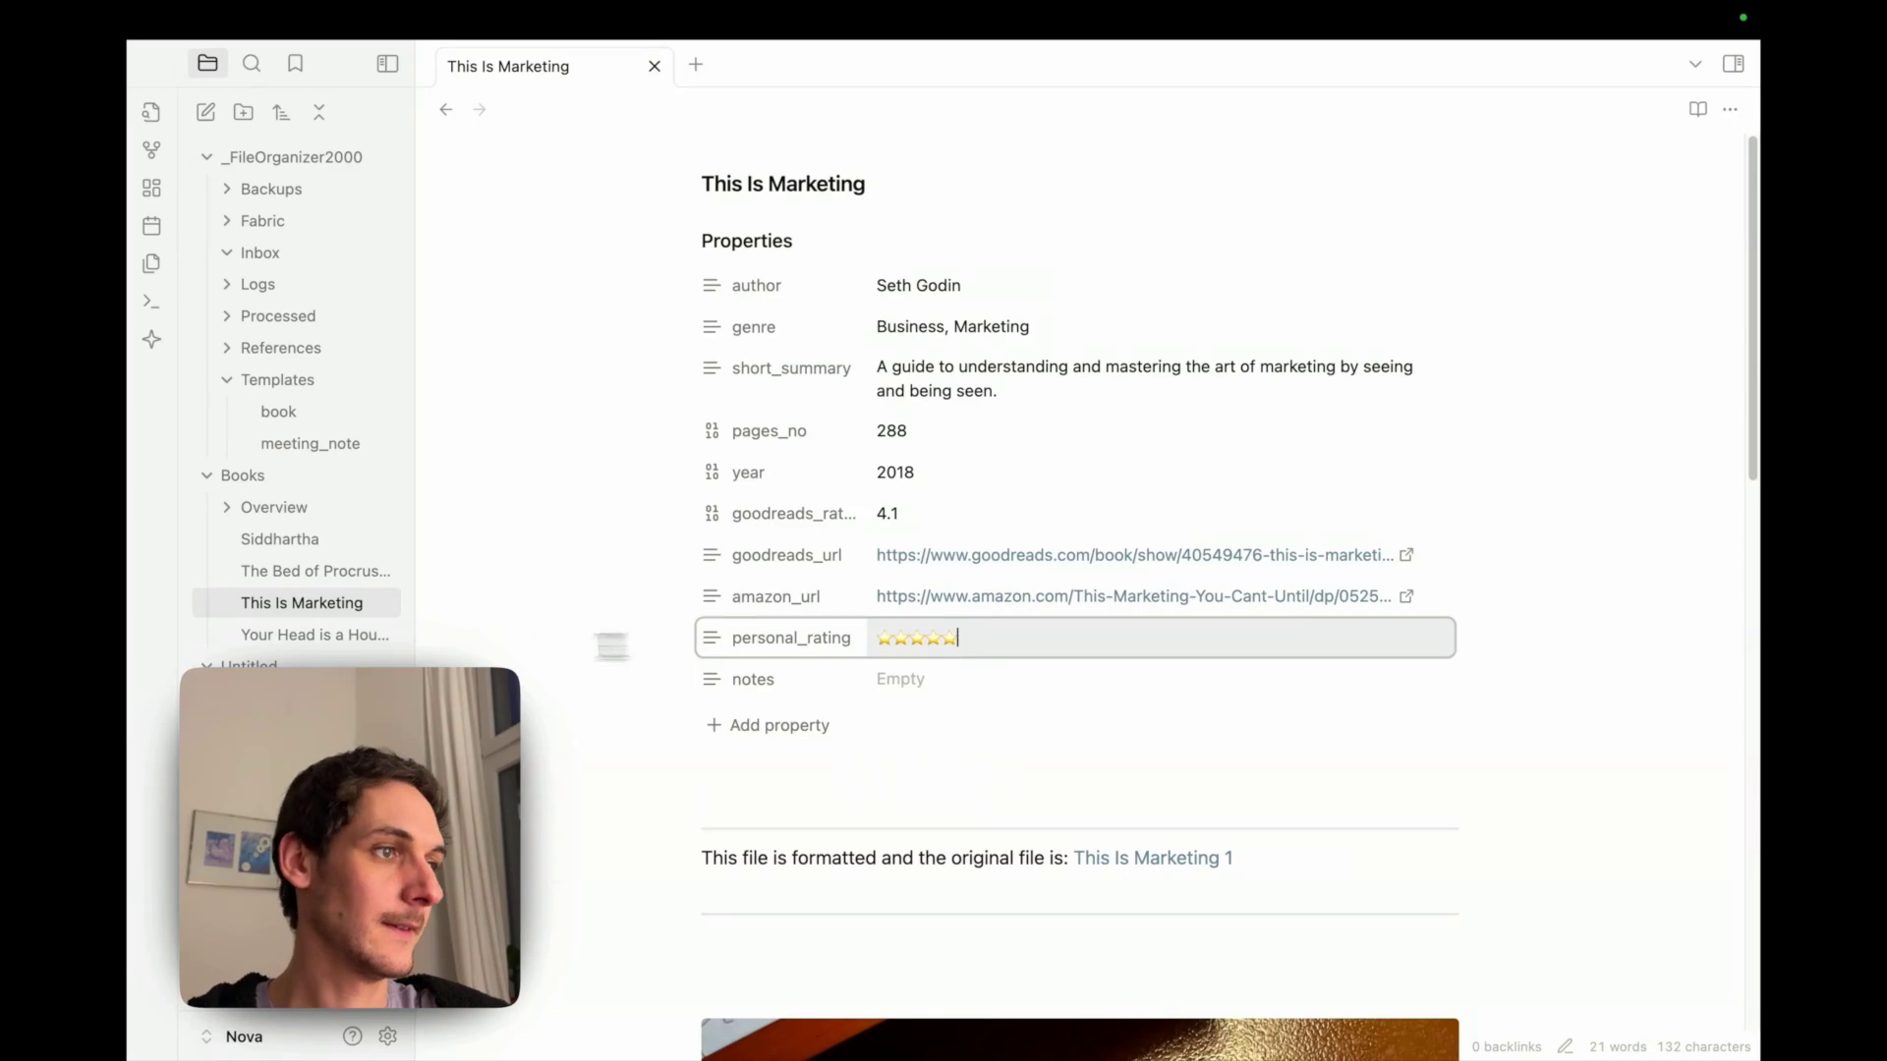
# Step: Set Your Head is a Houseboat personal_rating to two stars
pyautogui.click(307, 634)
pyautogui.click(1031, 637)
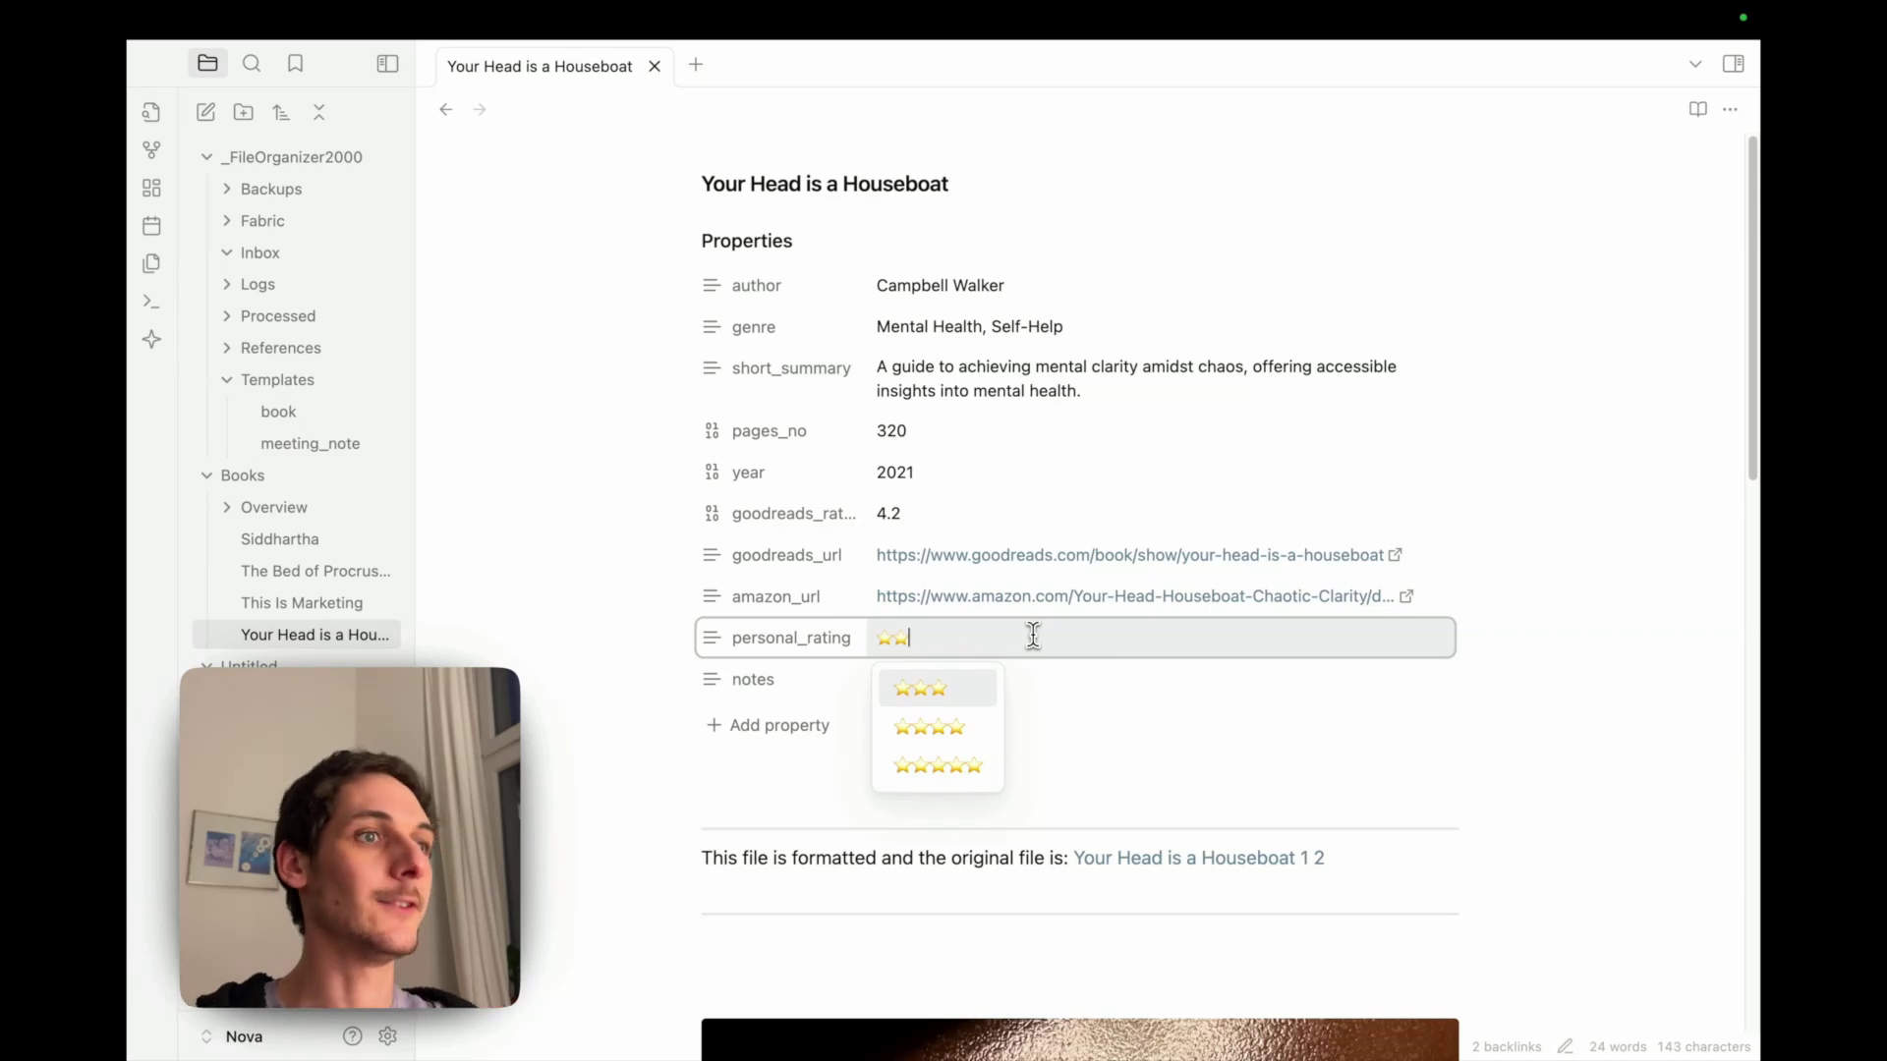
pyautogui.click(1069, 462)
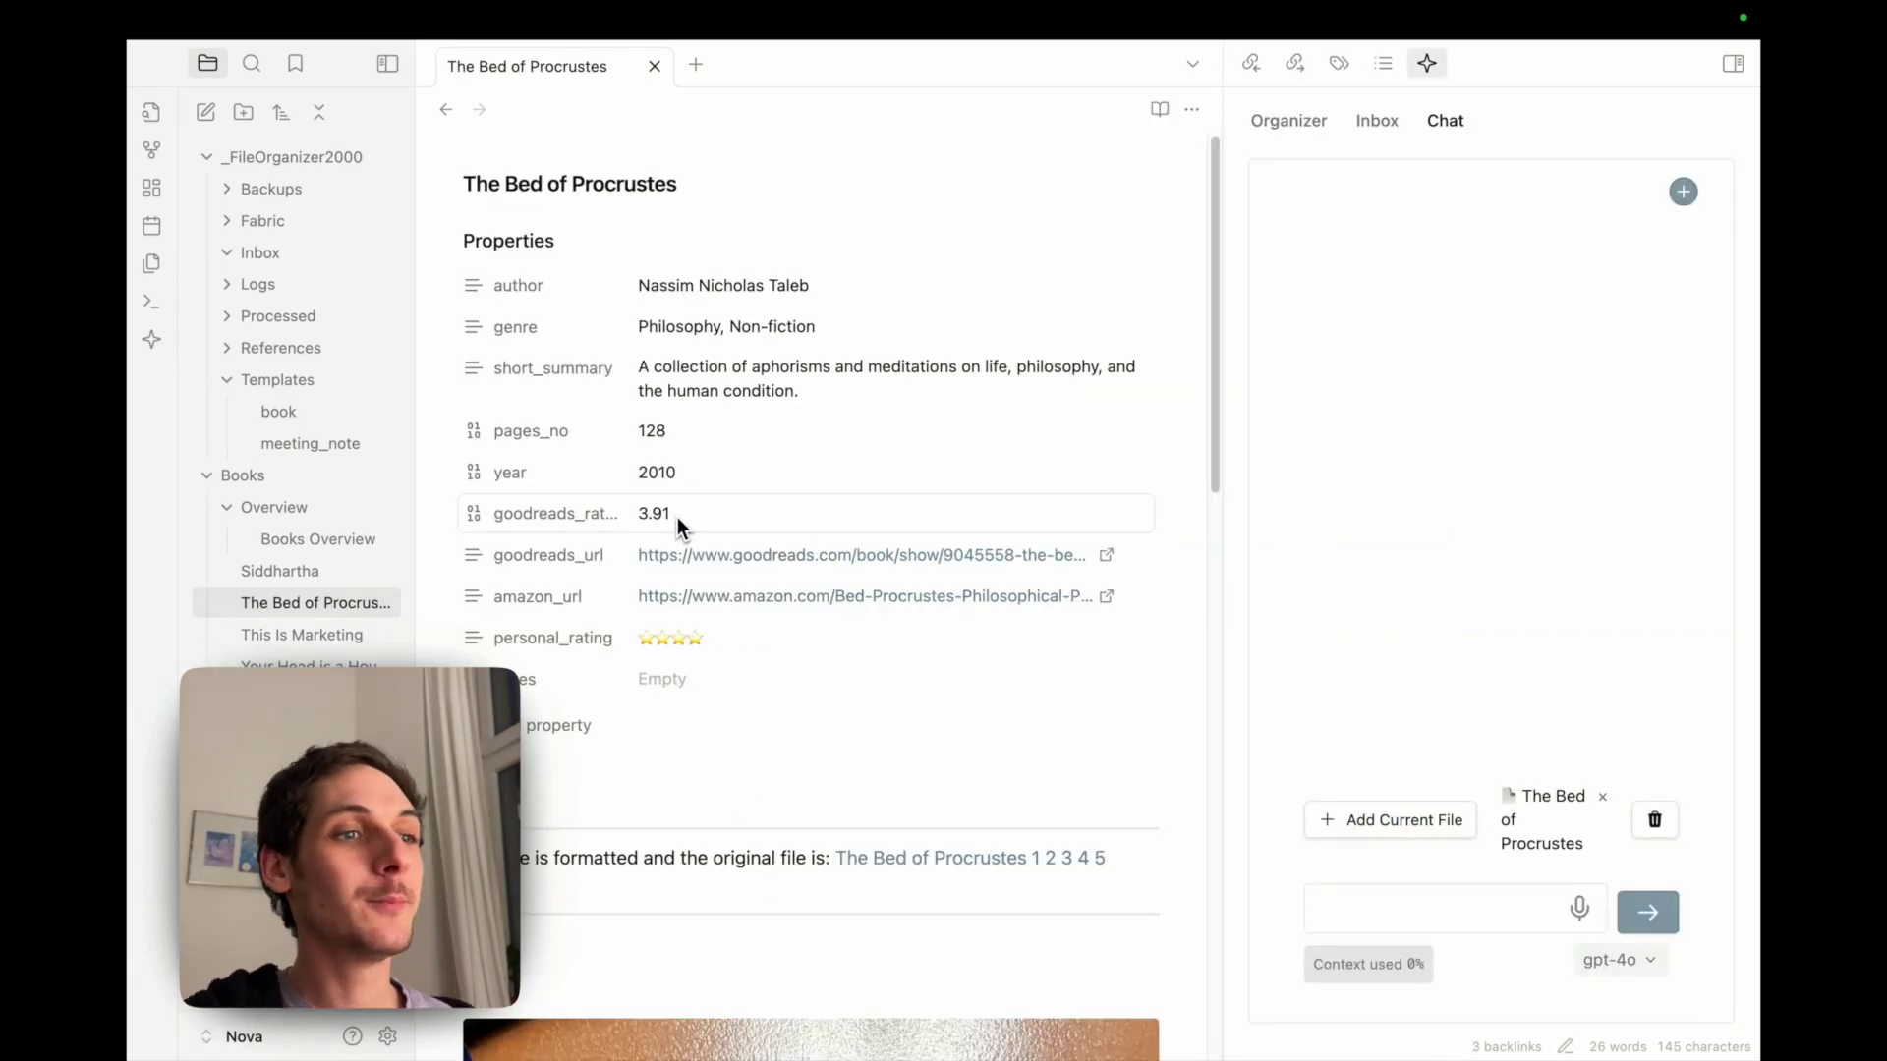
pyautogui.click(320, 544)
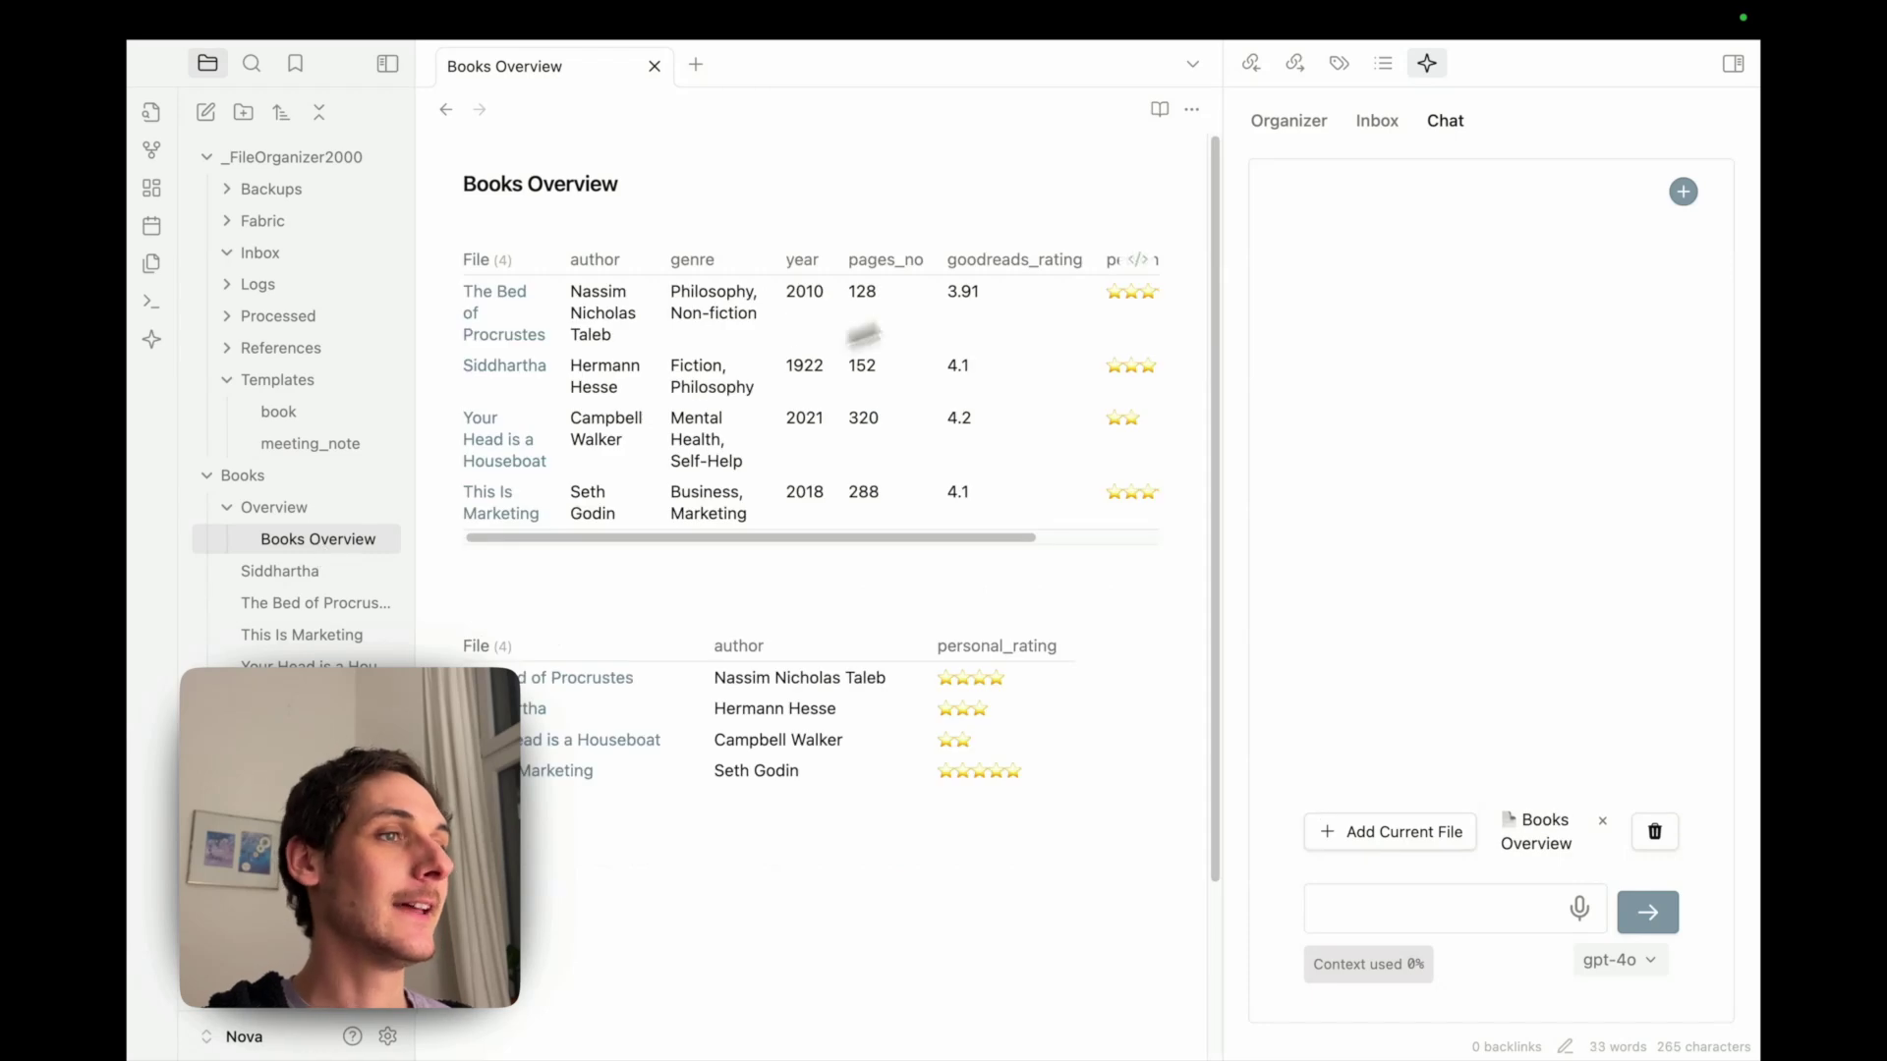
pyautogui.scroll(-2, 982, 597)
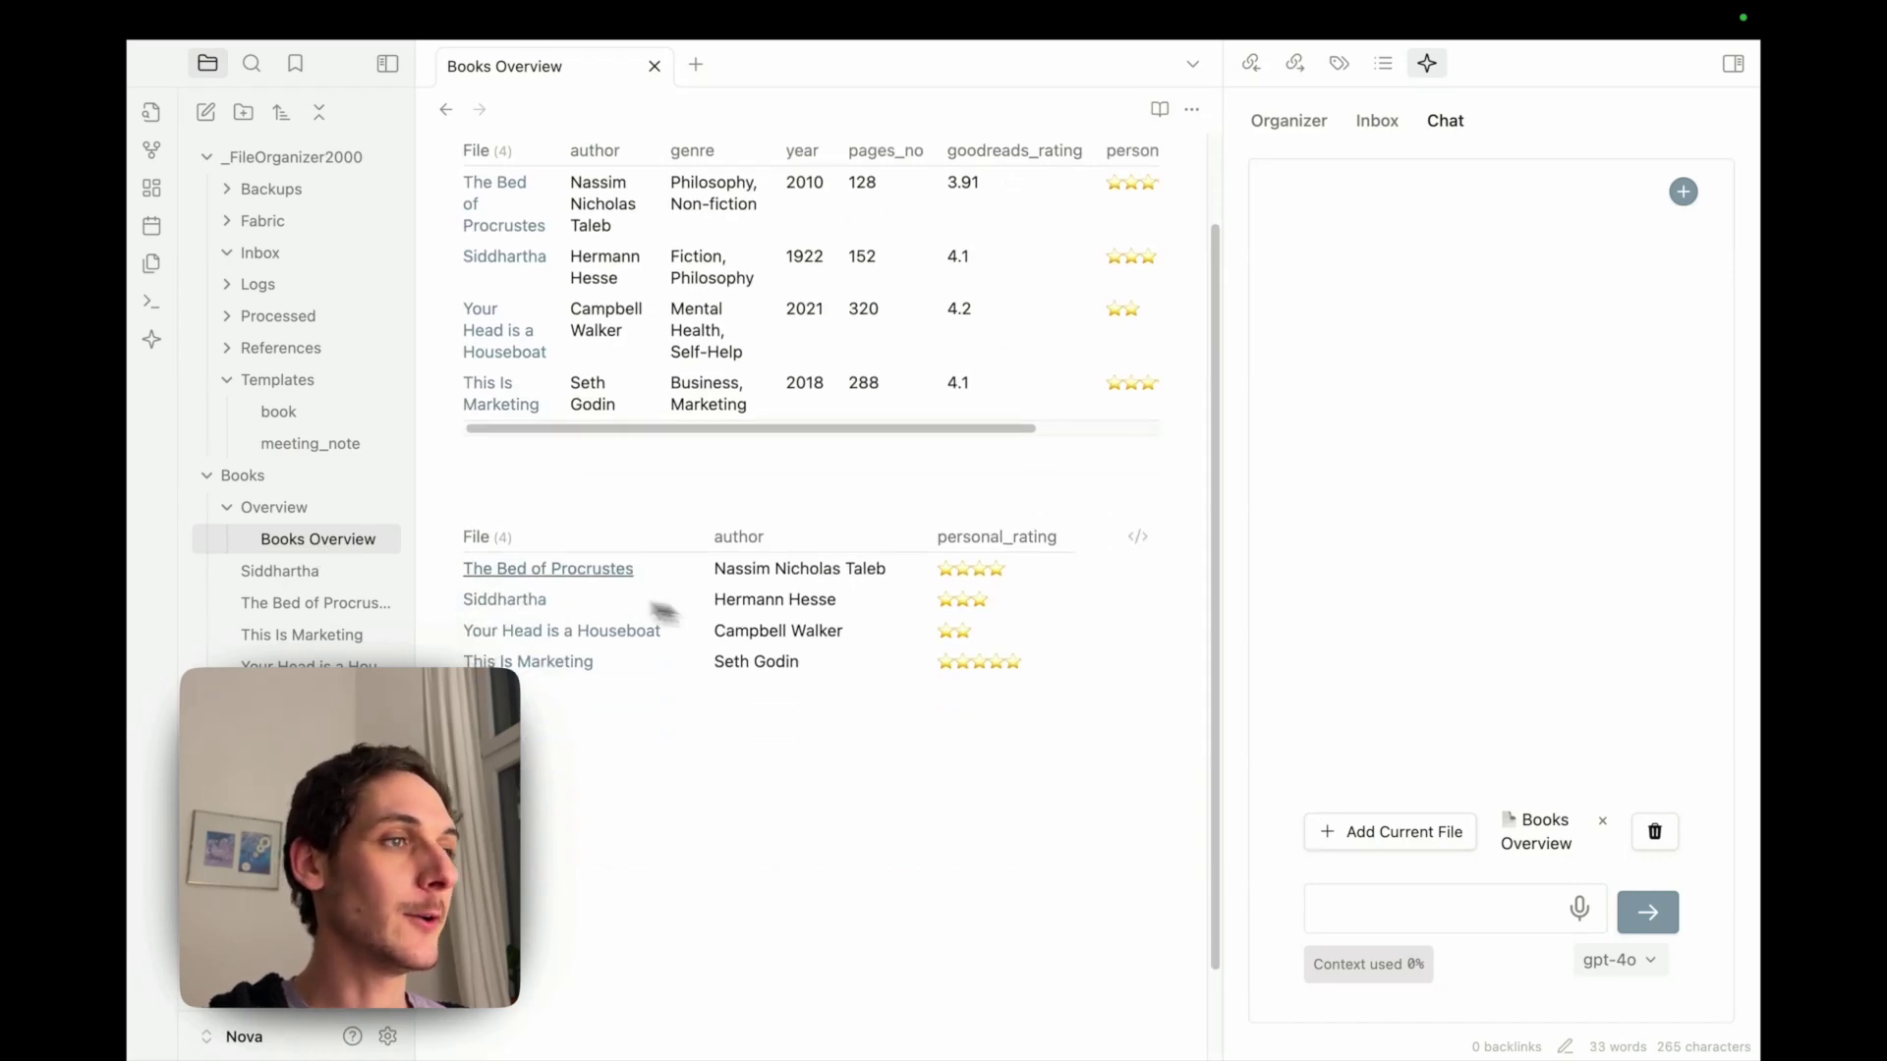
pyautogui.scroll(2, 1107, 530)
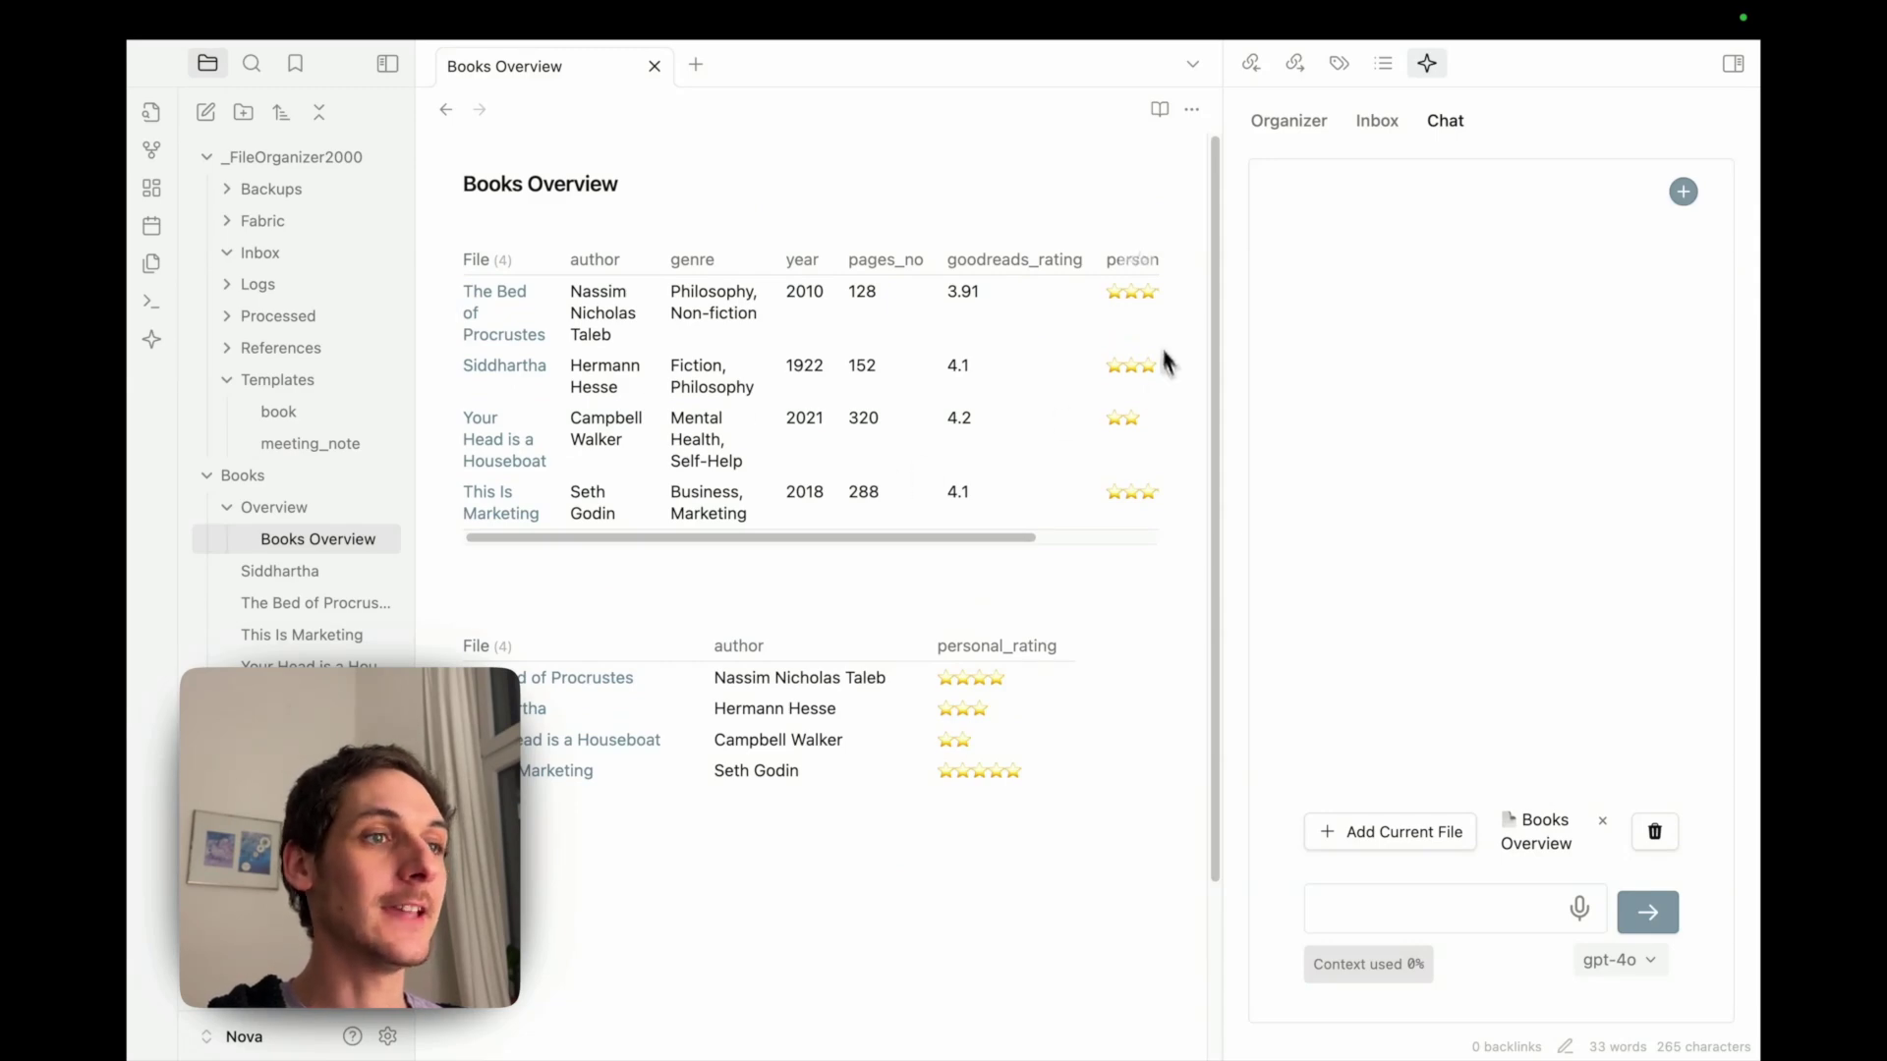
pyautogui.click(1137, 644)
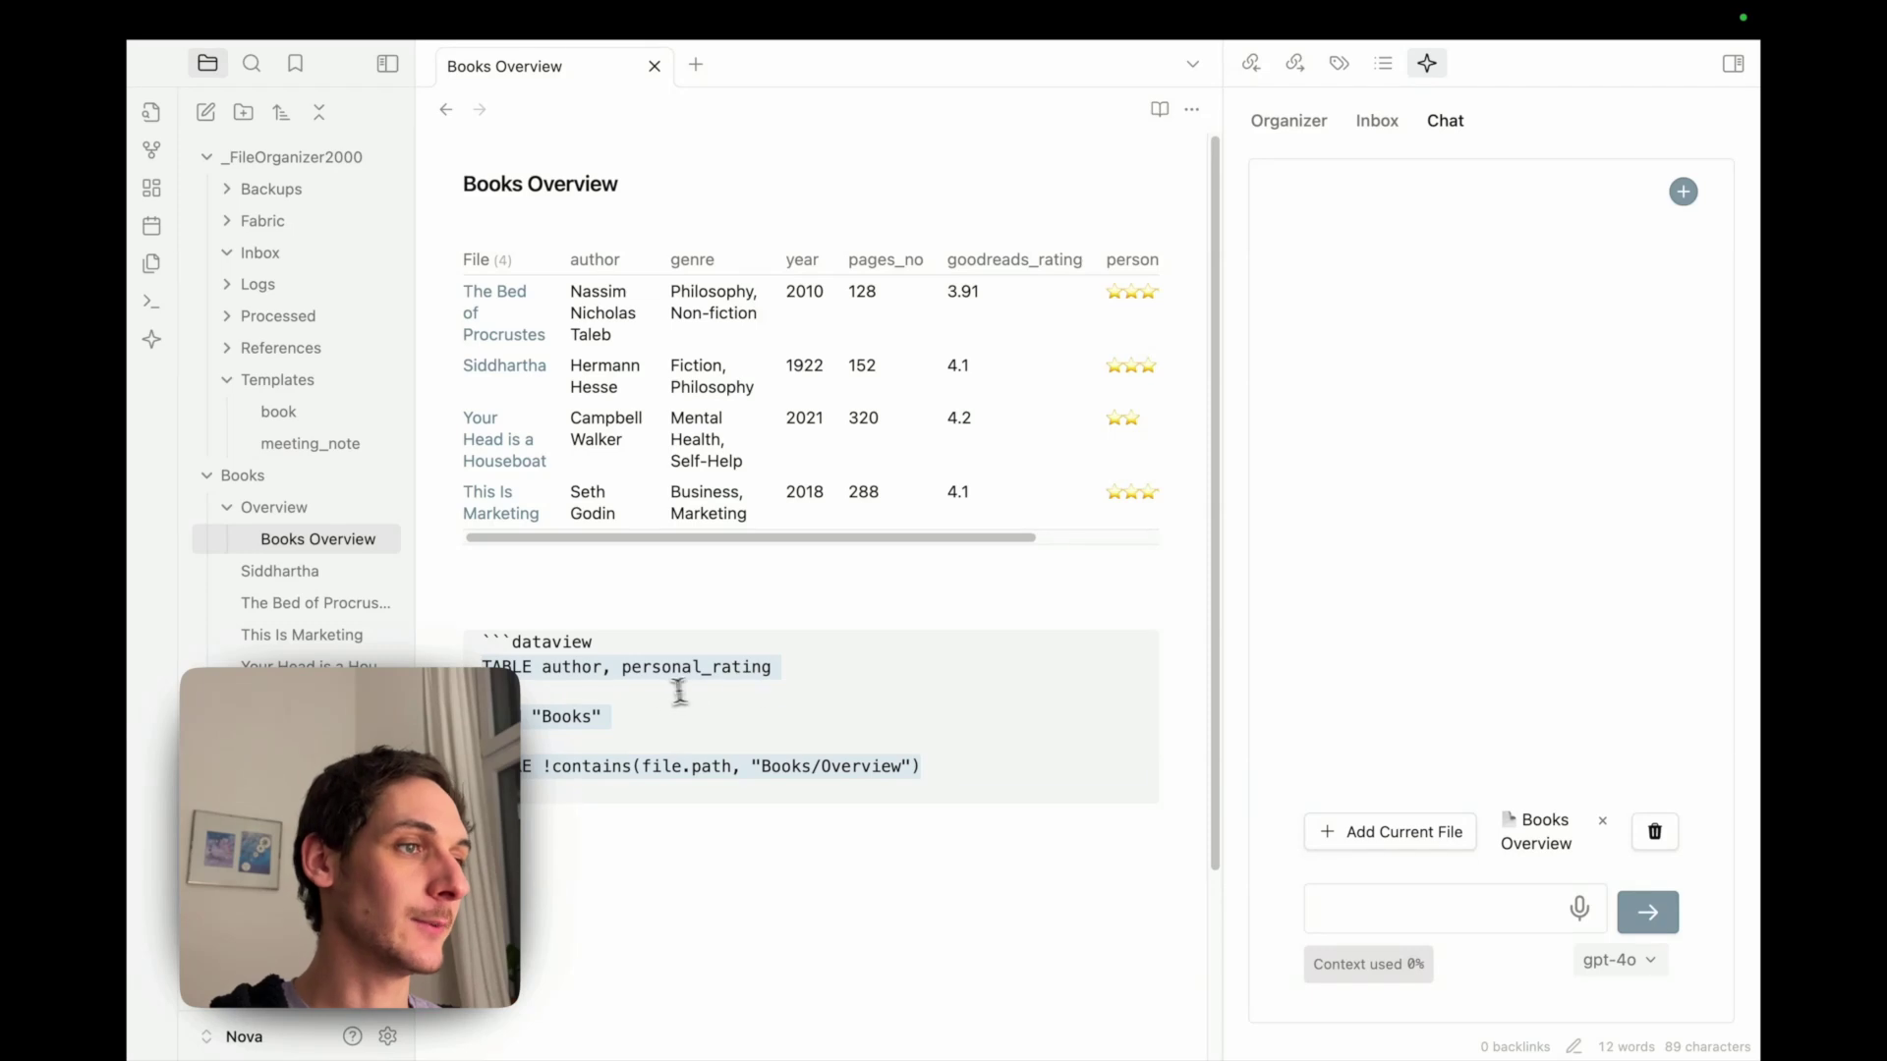
pyautogui.click(622, 669)
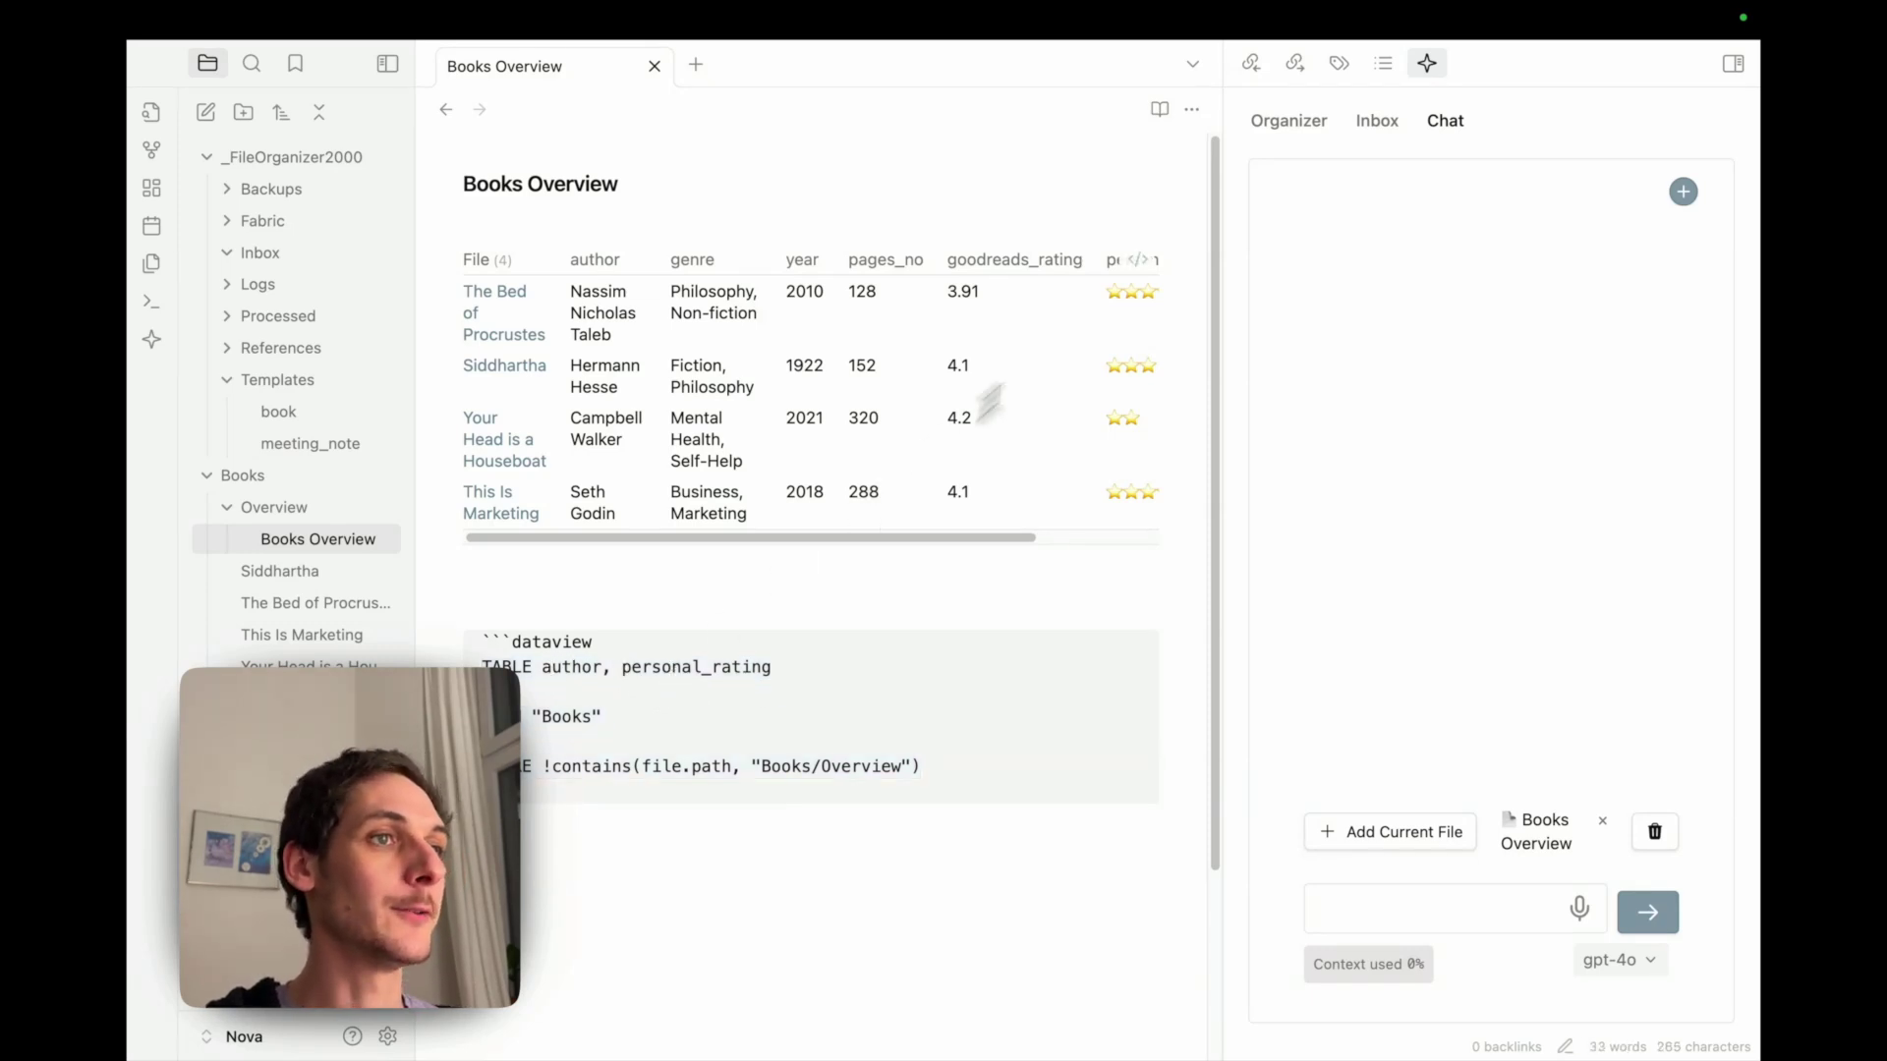
pyautogui.click(1137, 257)
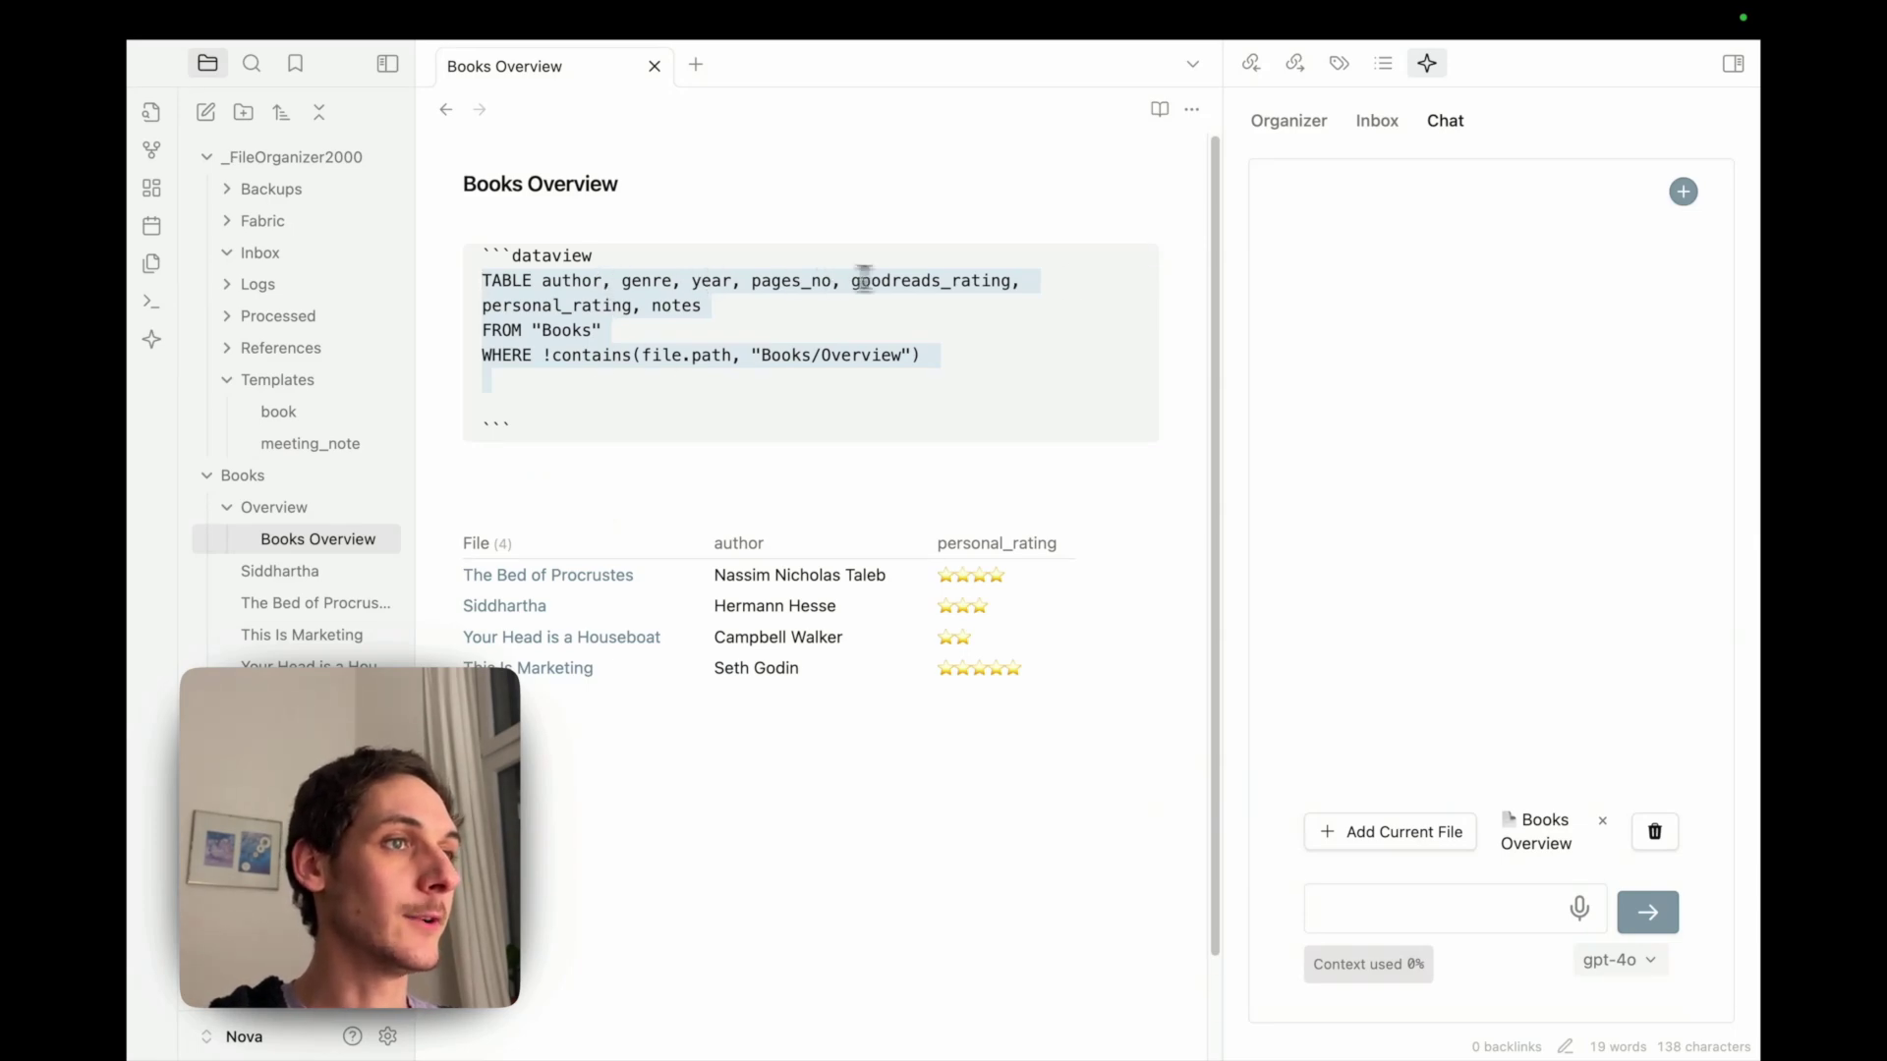
pyautogui.click(819, 417)
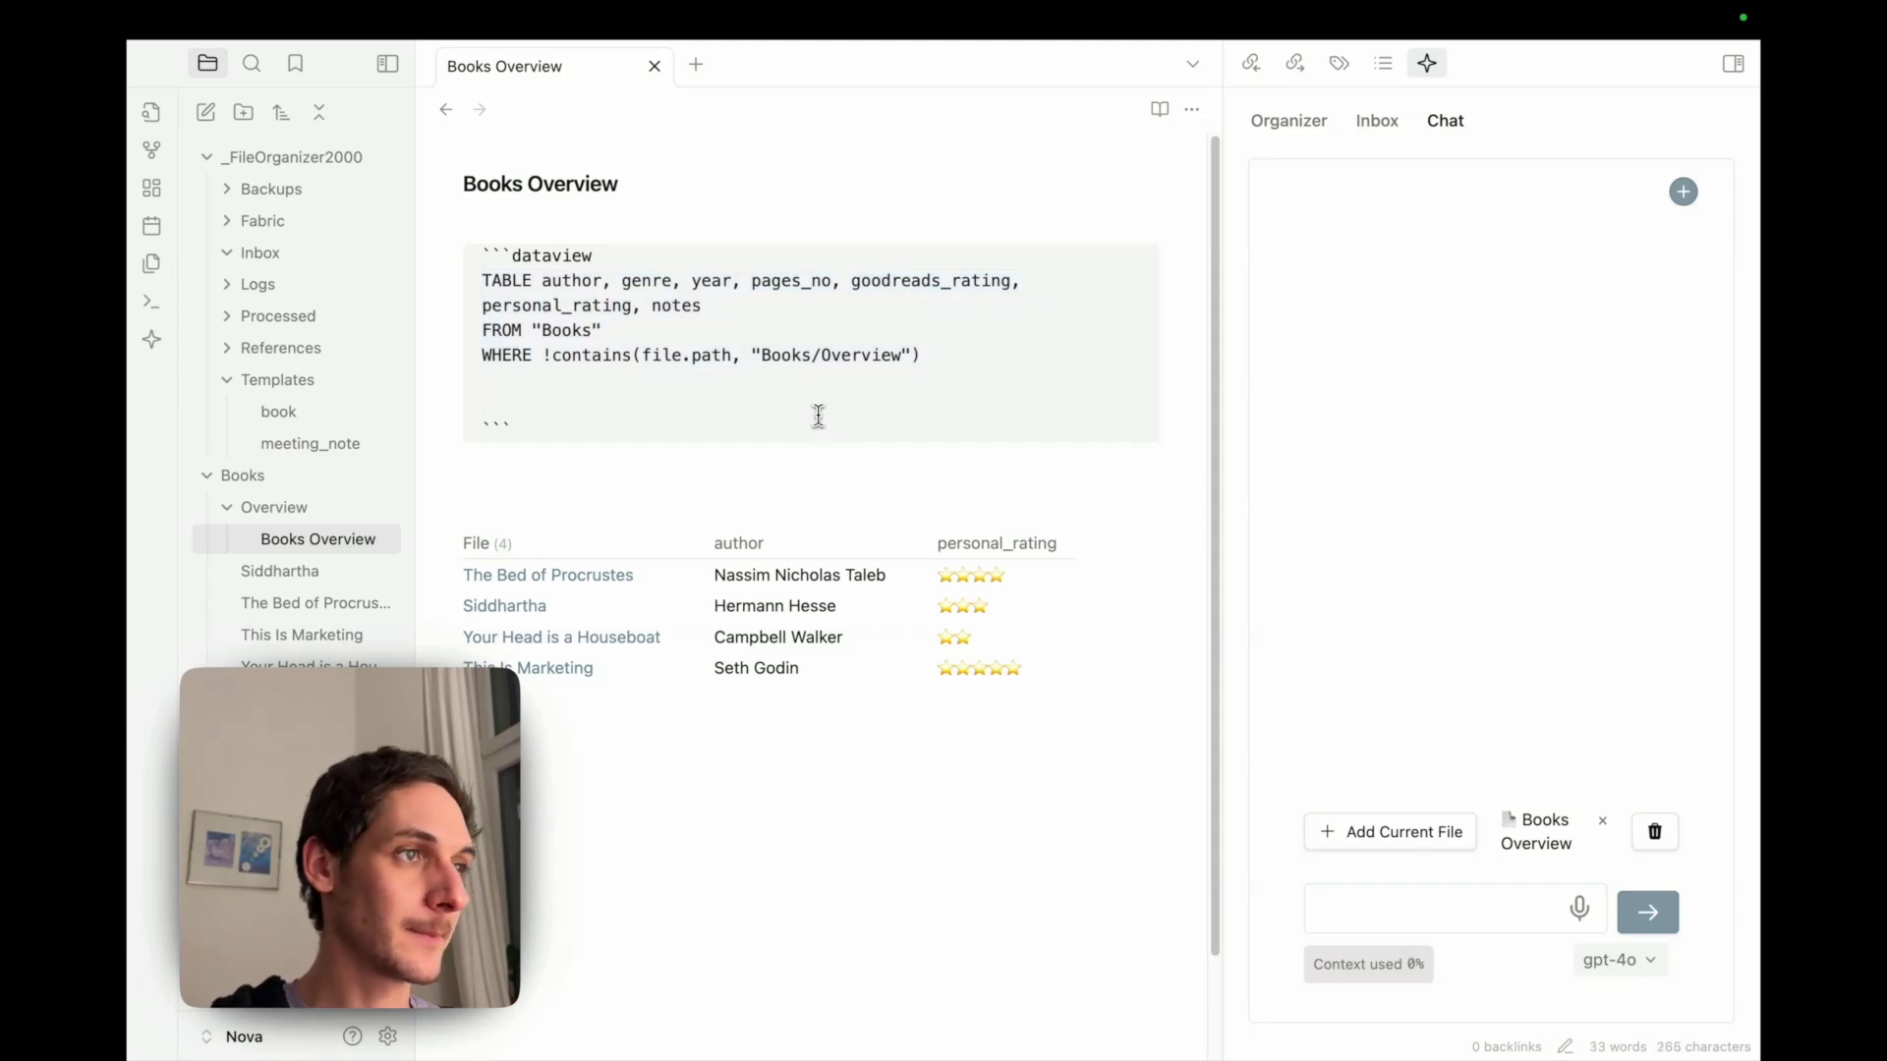
pyautogui.press('Down')
pyautogui.press('Down')
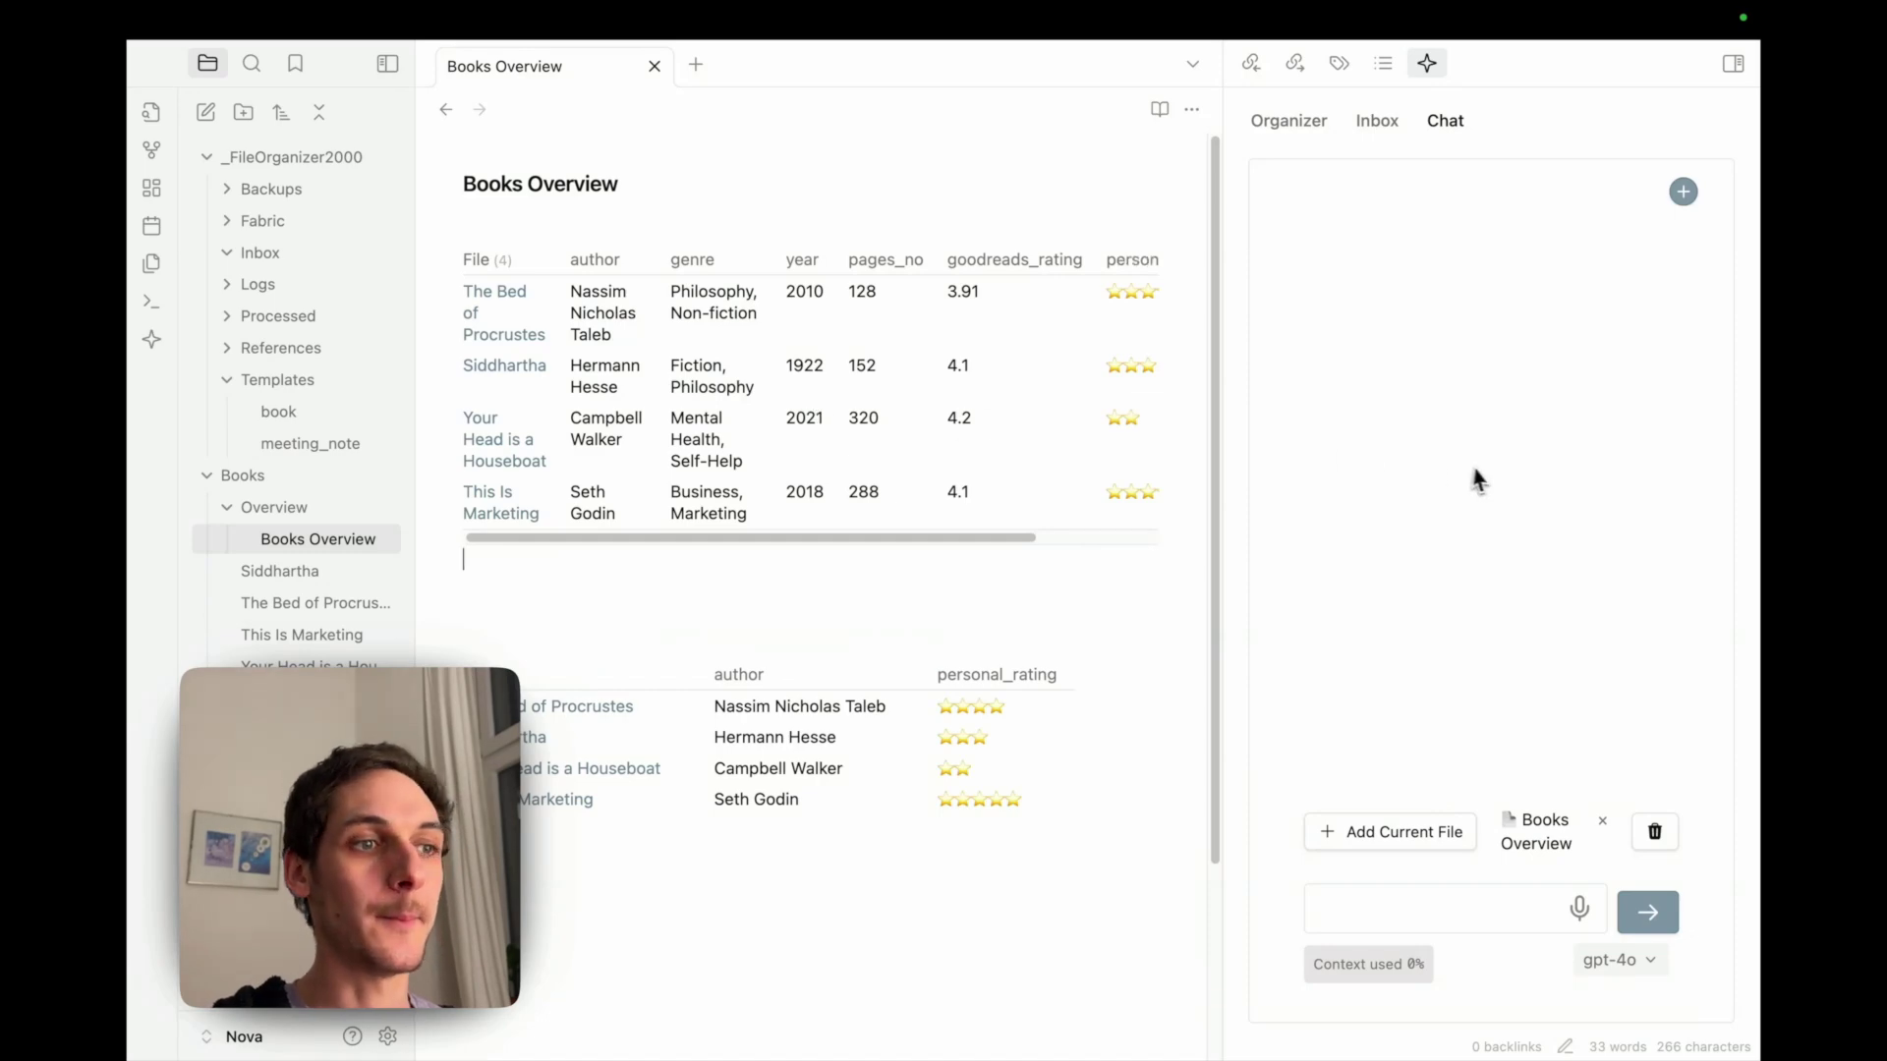
# Step: Ask the AI chat to show only books with a Goodreads rating above 4
pyautogui.click(1462, 889)
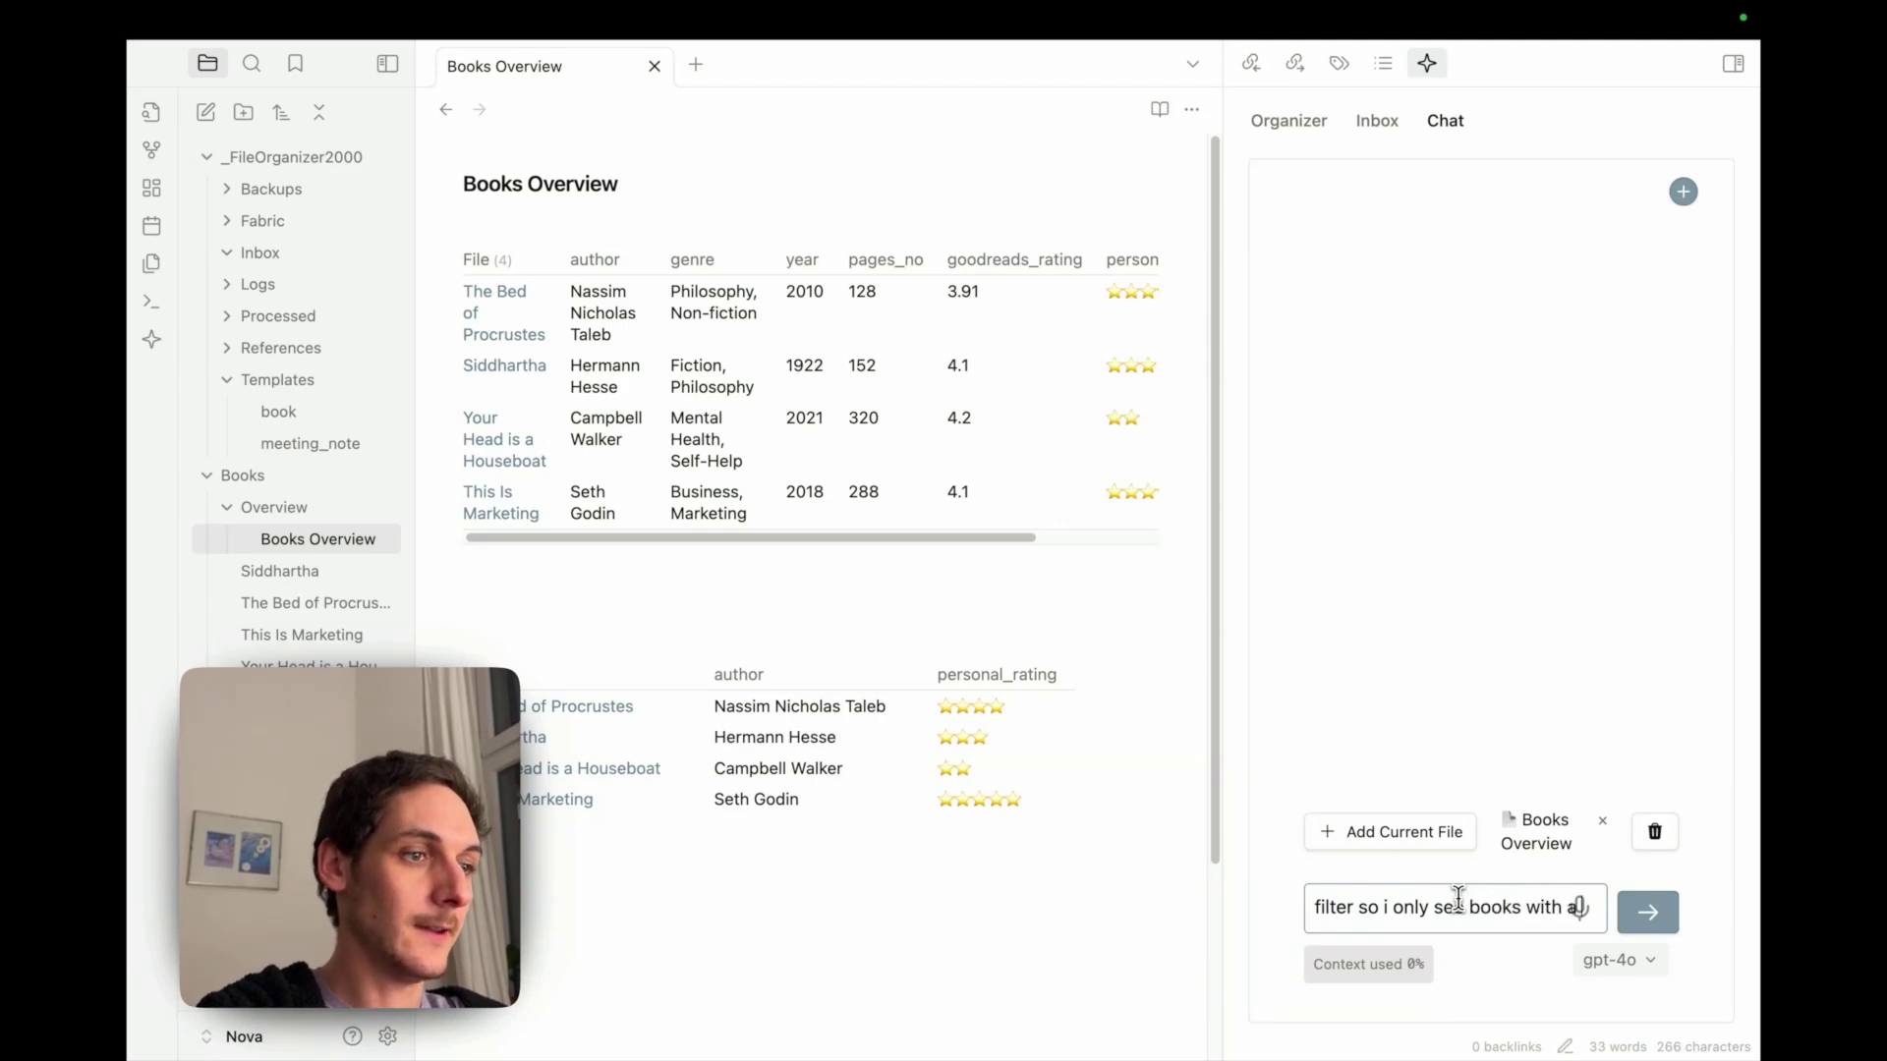
pyautogui.write('oodread')
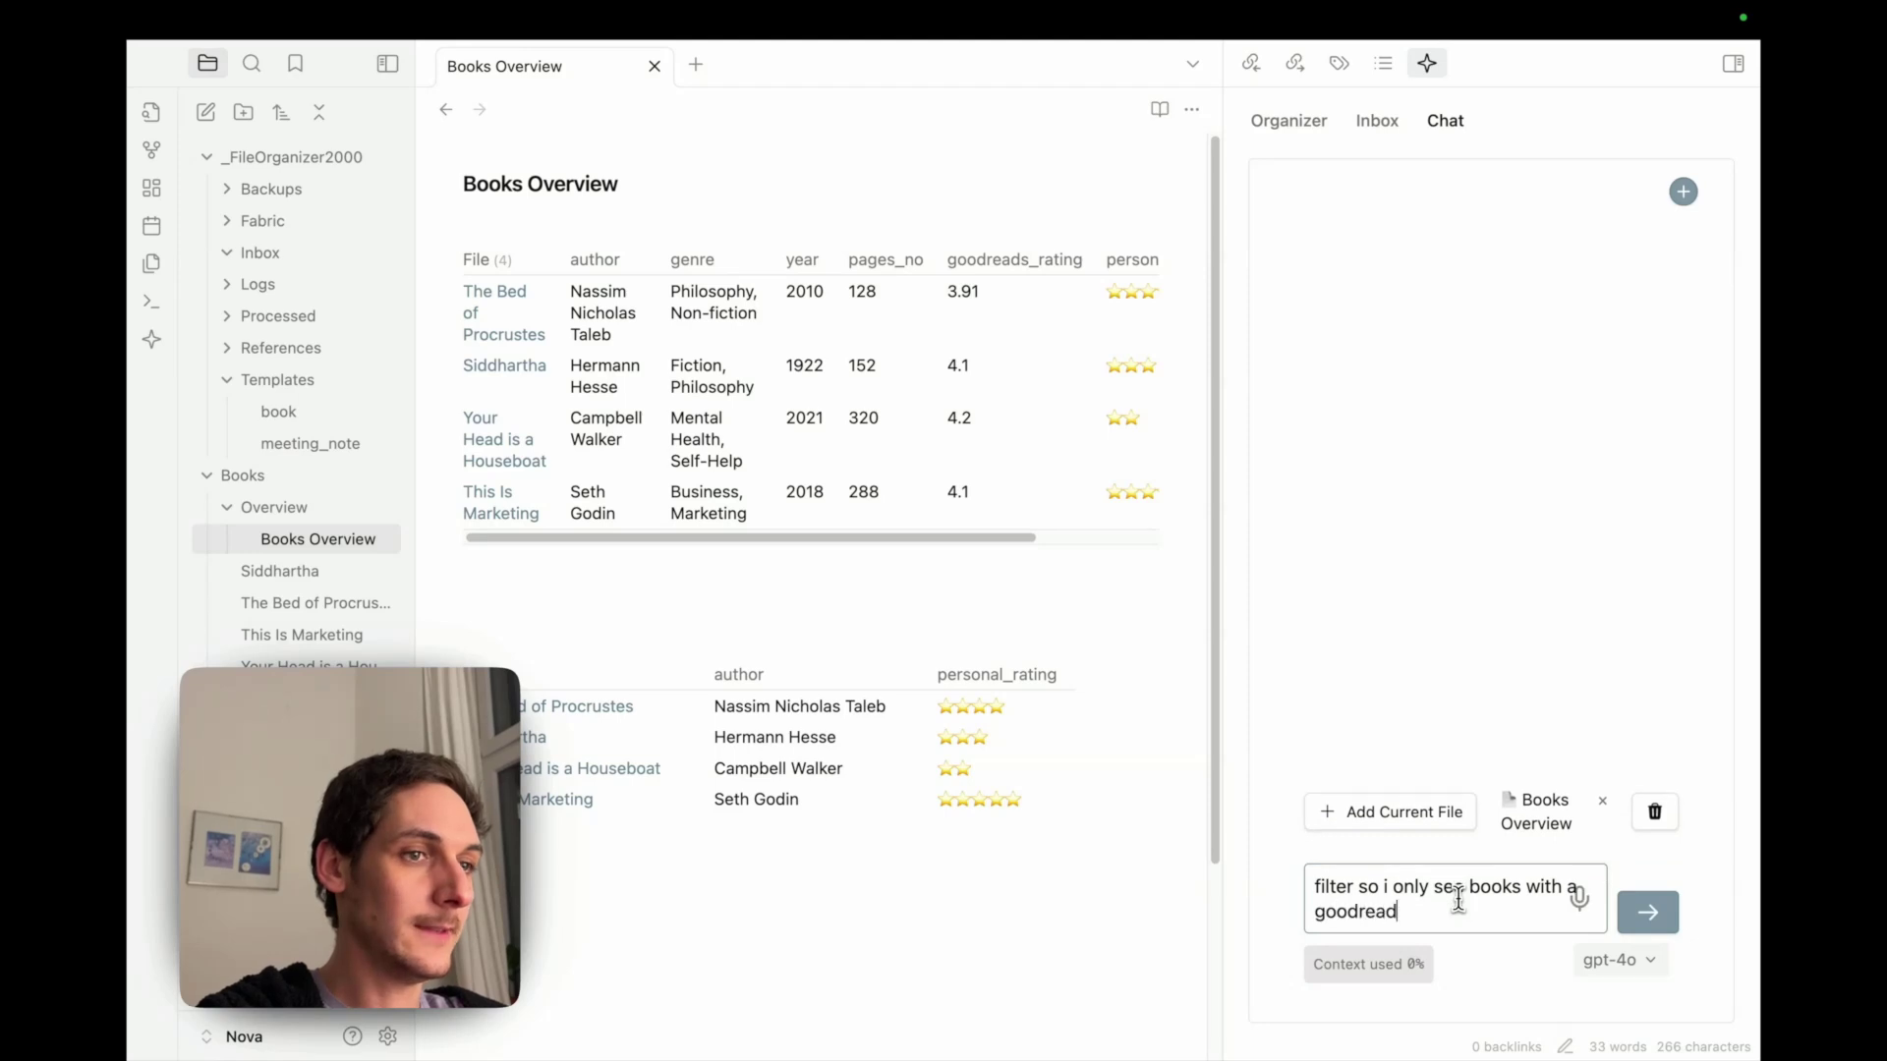
pyautogui.write('s rating abo')
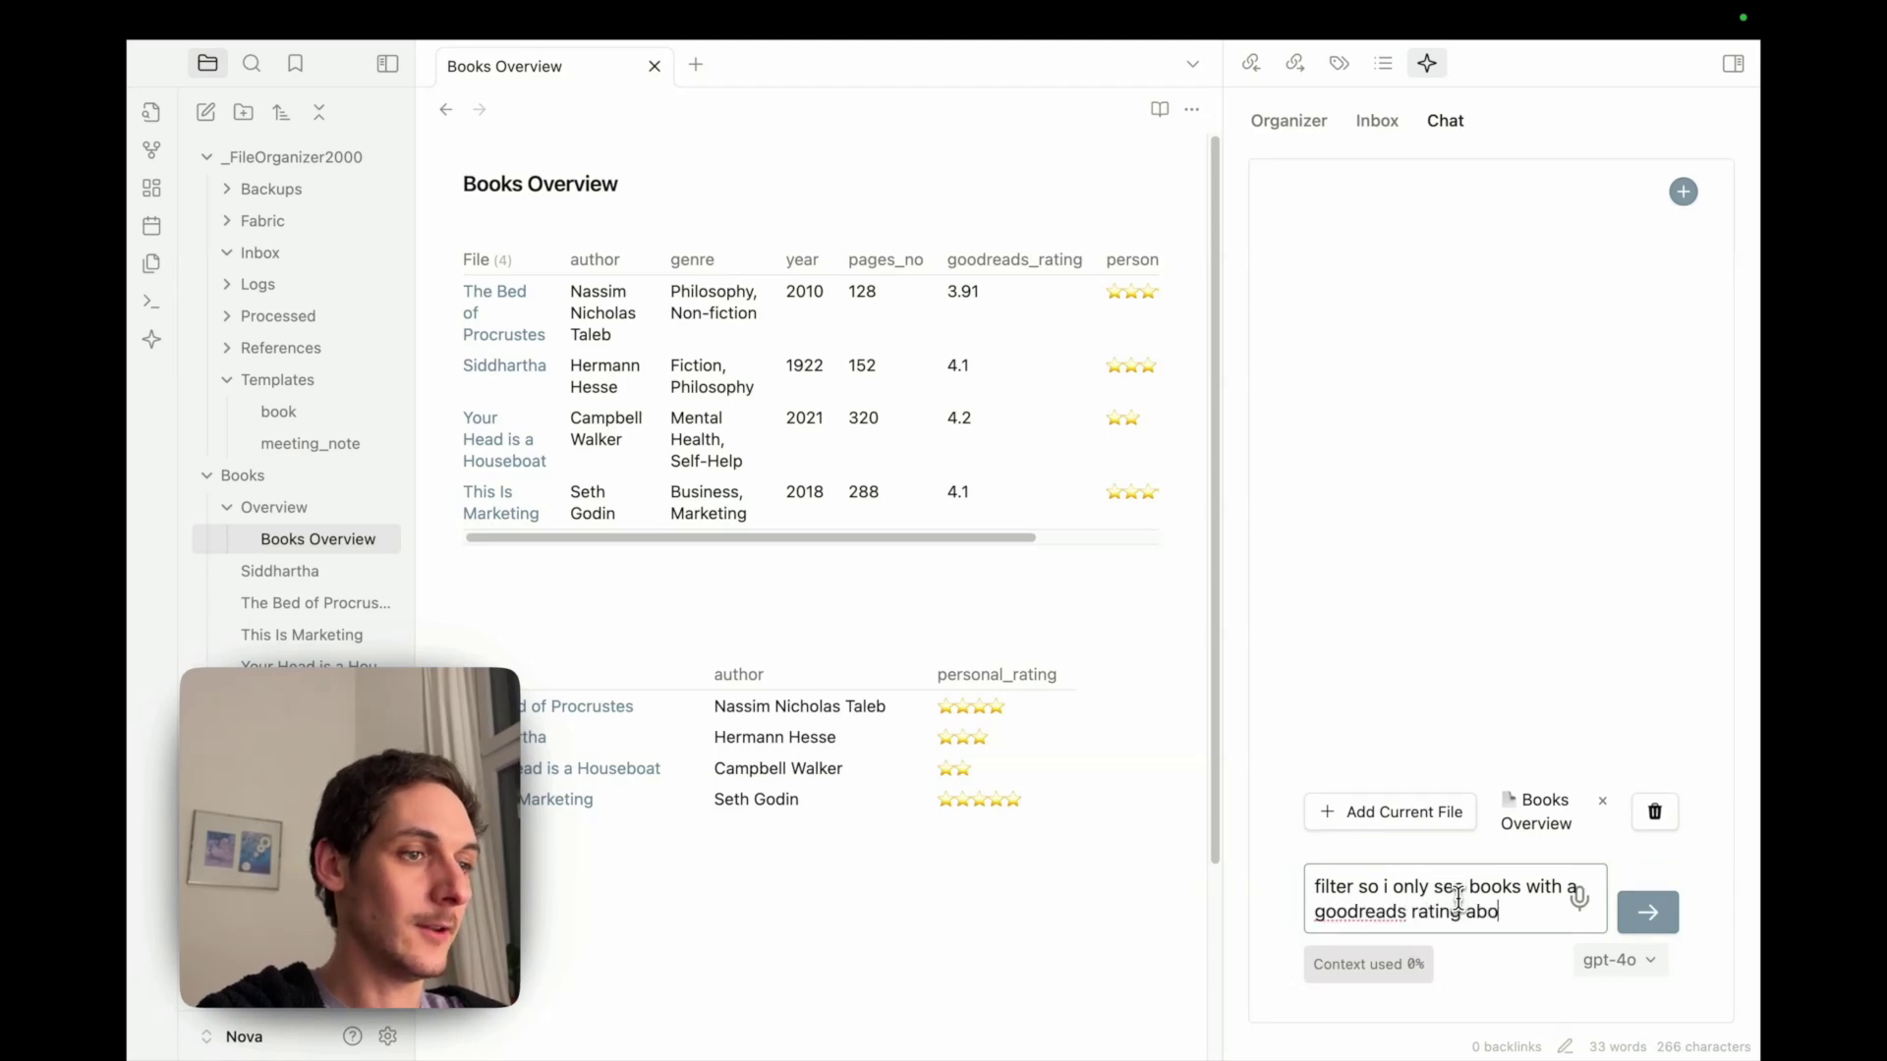
pyautogui.write('ve 4')
pyautogui.press('Return')
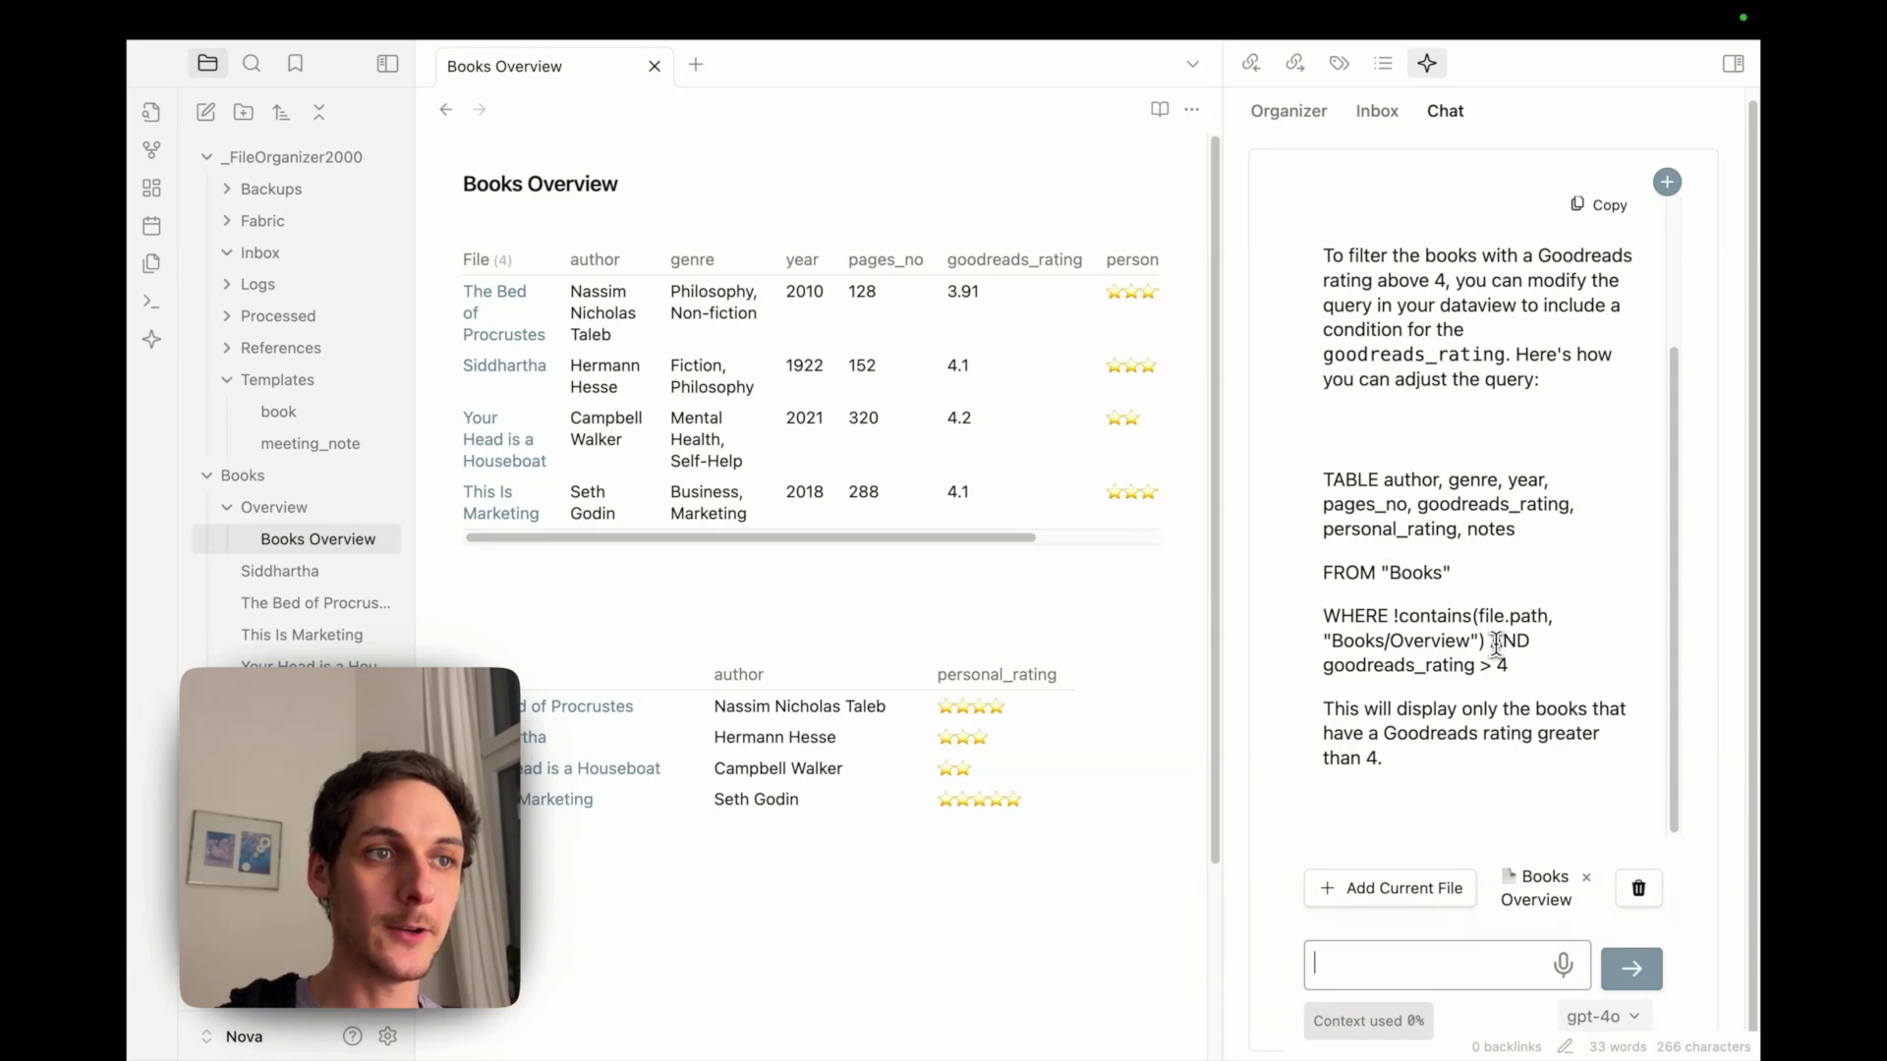
# Step: Paste 'AND goodreads_rating > 4' from the AI reply into the table query's WHERE clause
pyautogui.moveTo(1492, 643); pyautogui.dragTo(1533, 680)
pyautogui.press('super+c')
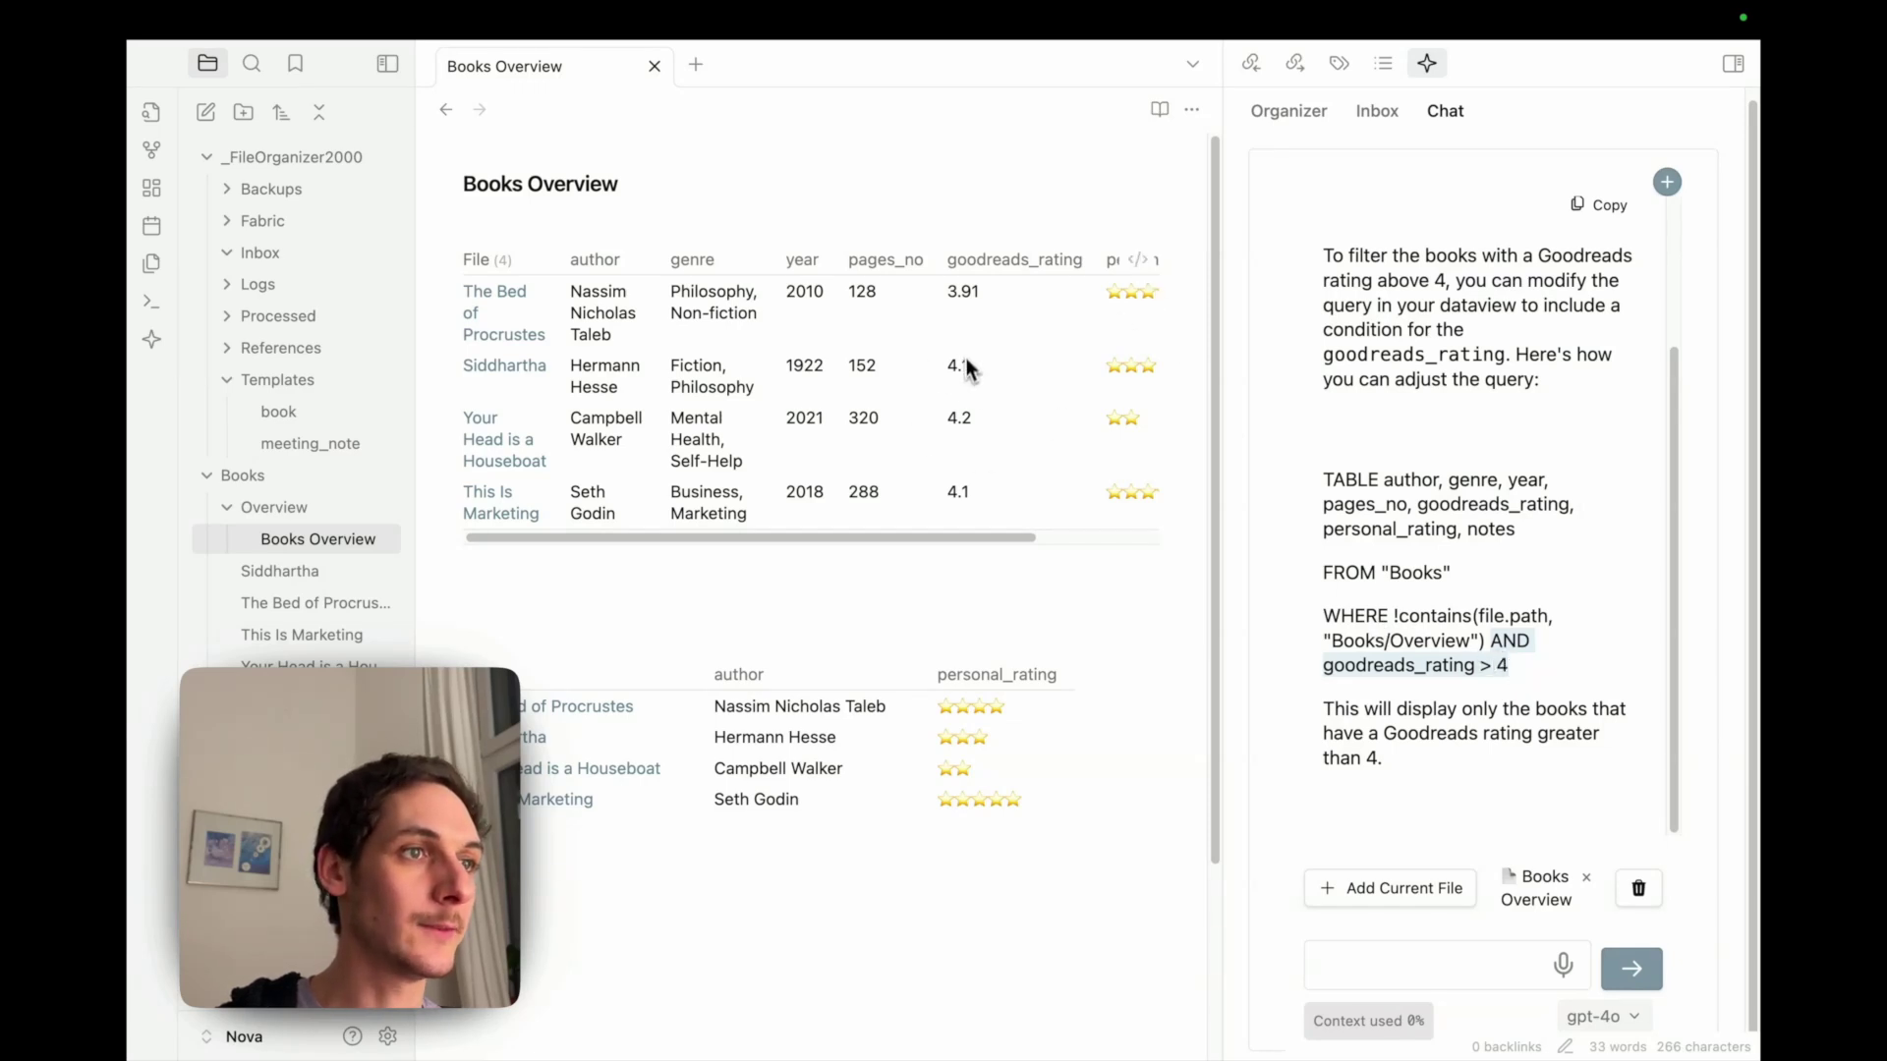
pyautogui.click(1137, 259)
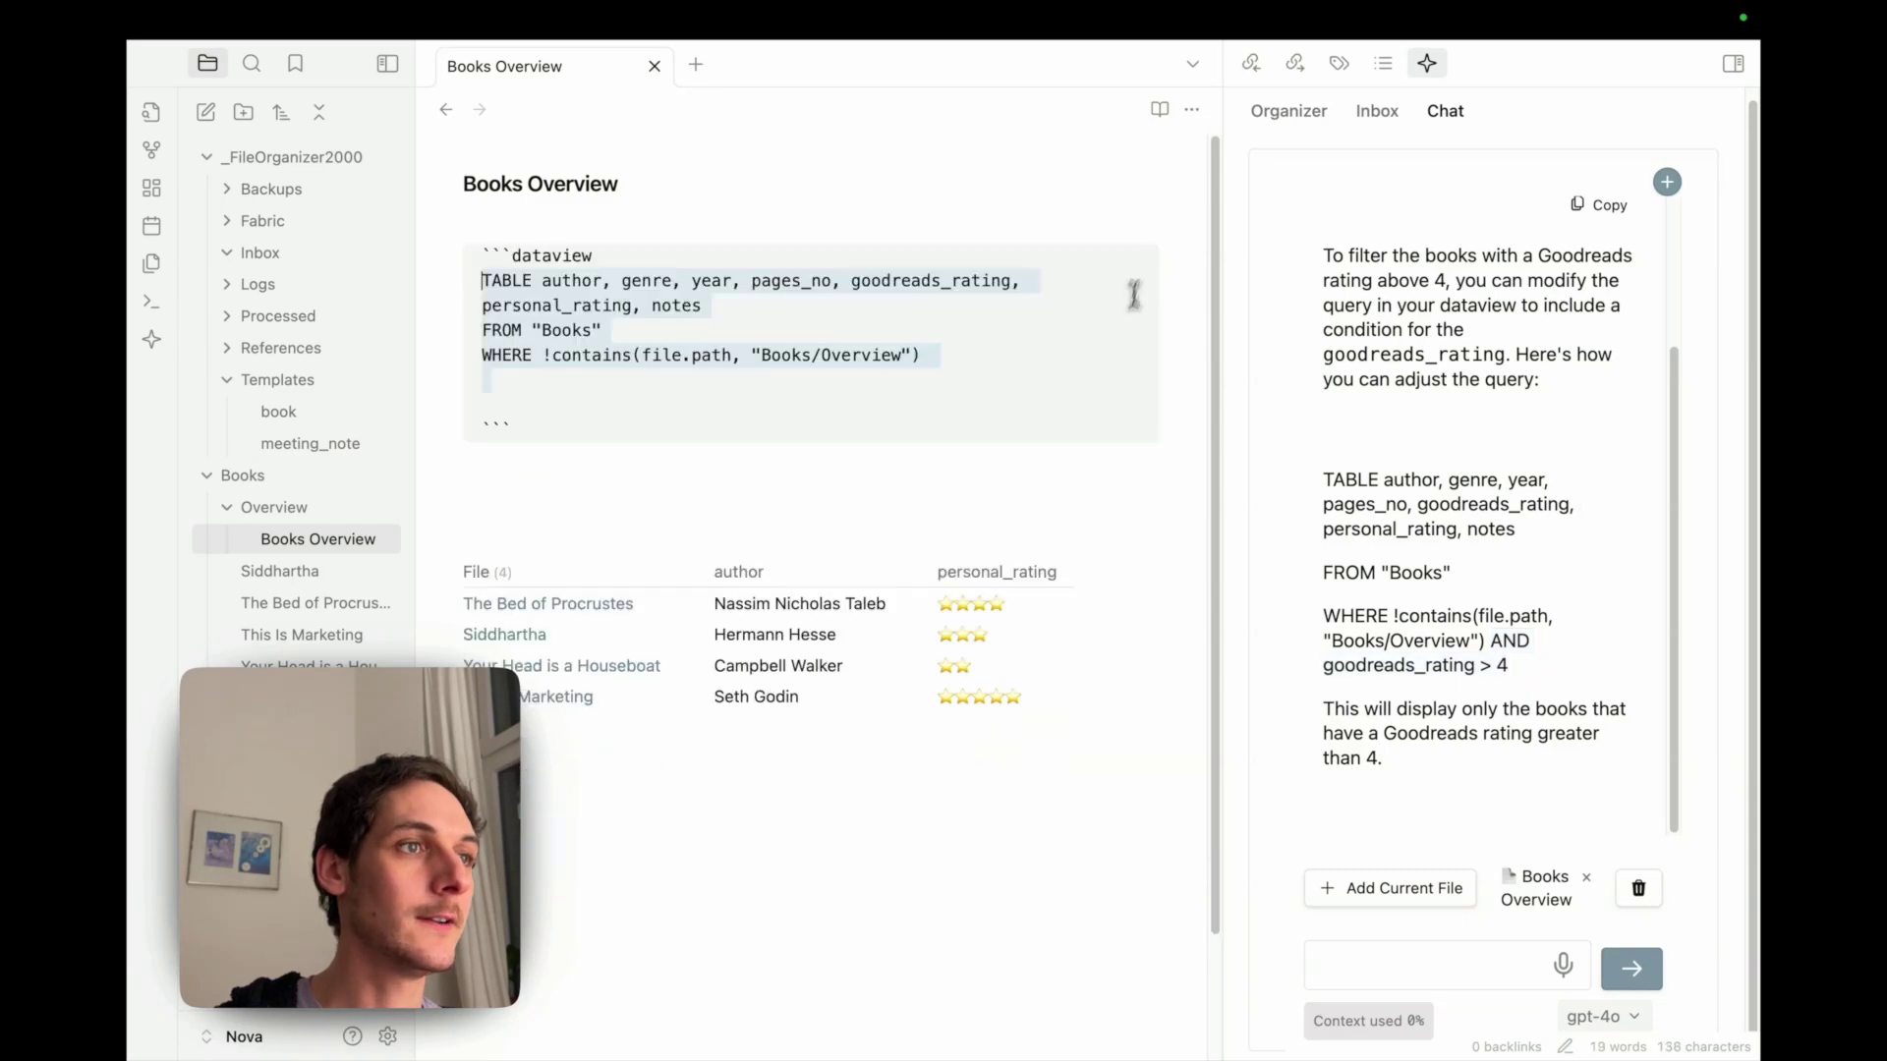
pyautogui.click(850, 358)
pyautogui.press('super+v')
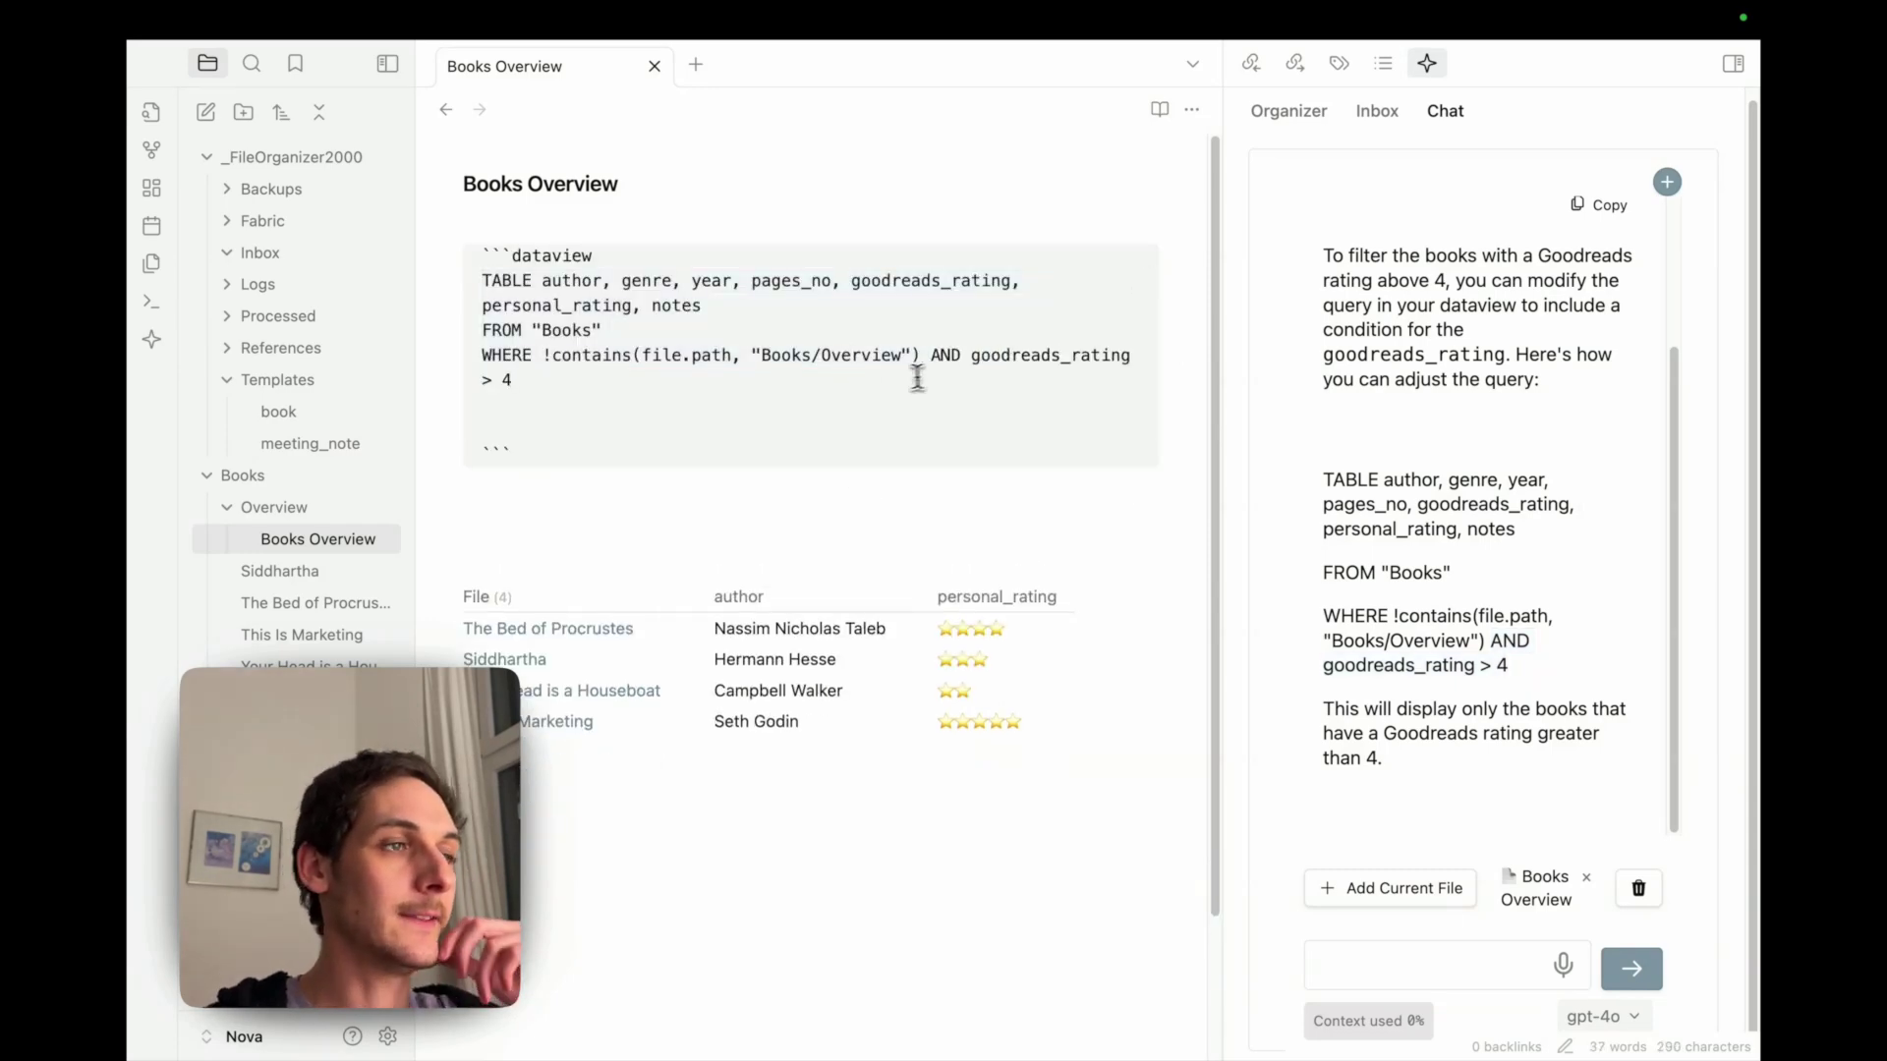
pyautogui.click(796, 461)
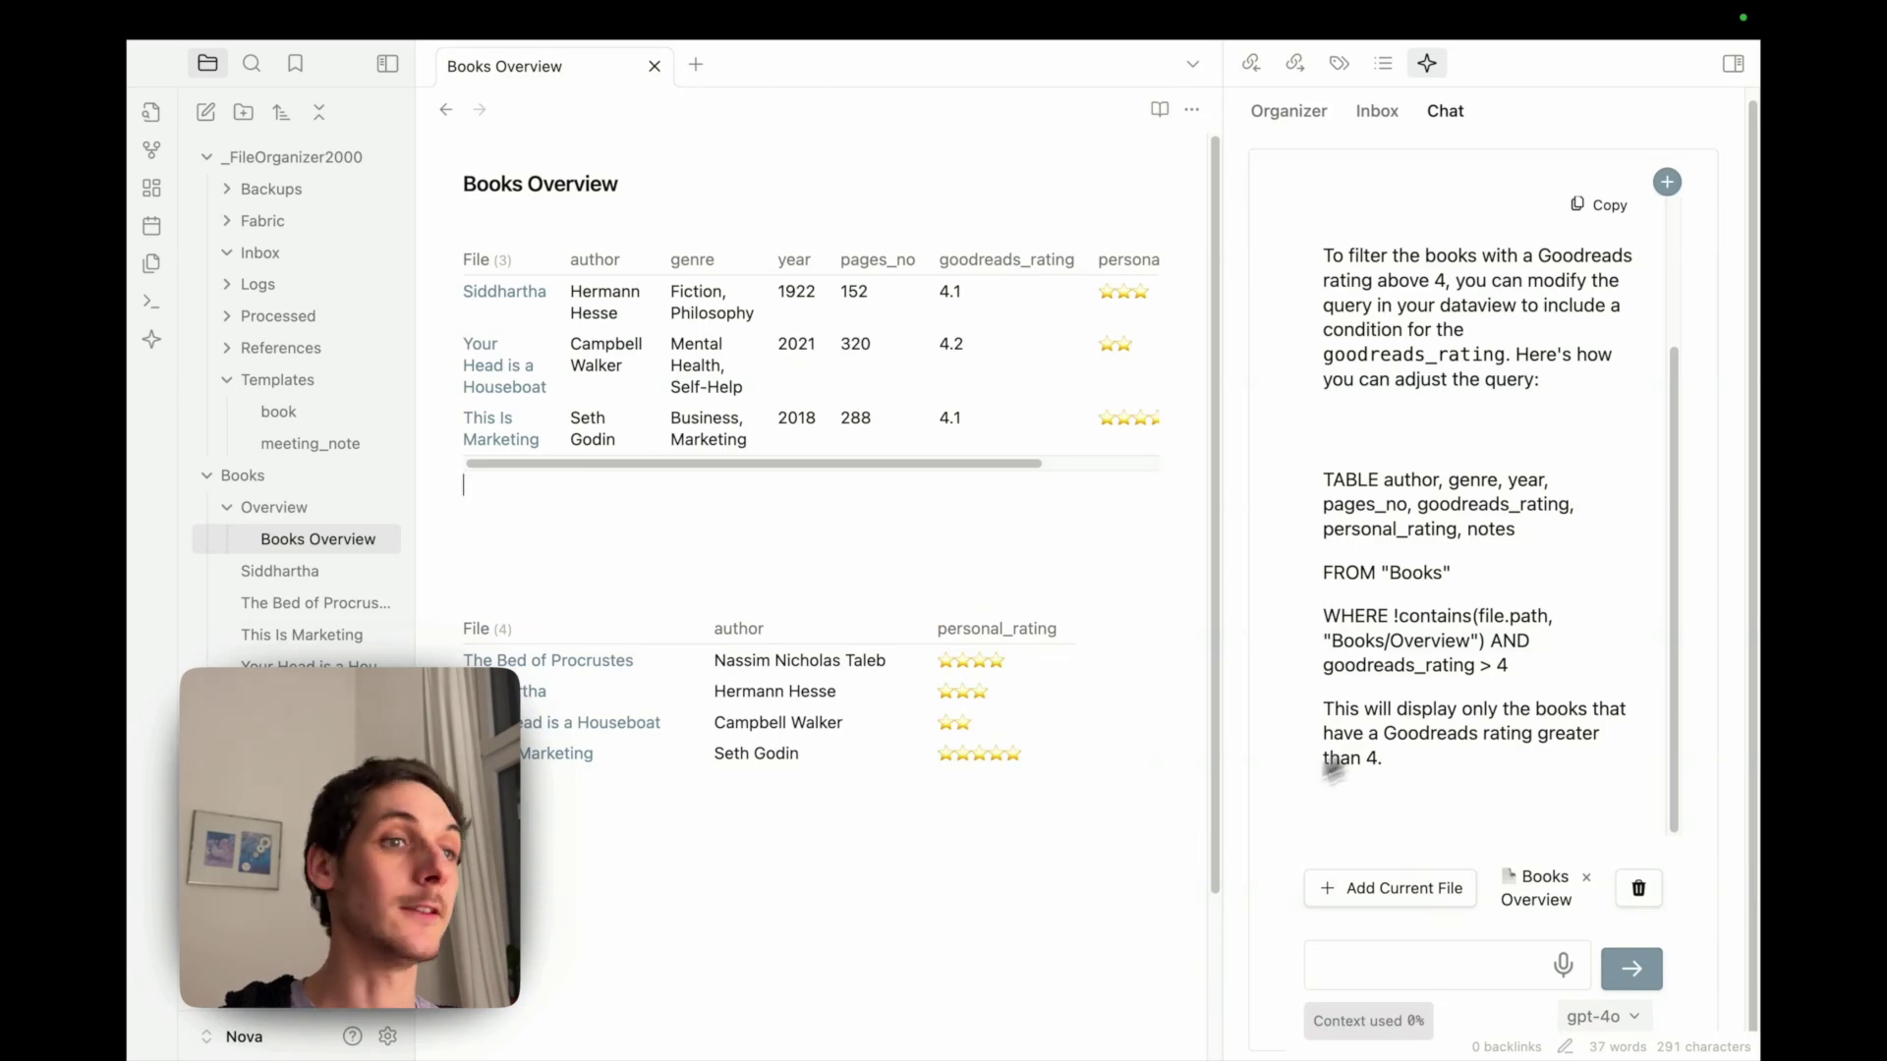
# Step: Send 'and only max pages 200' to the AI and select 'AND pages_no <= 200' in its reply
pyautogui.click(1380, 968)
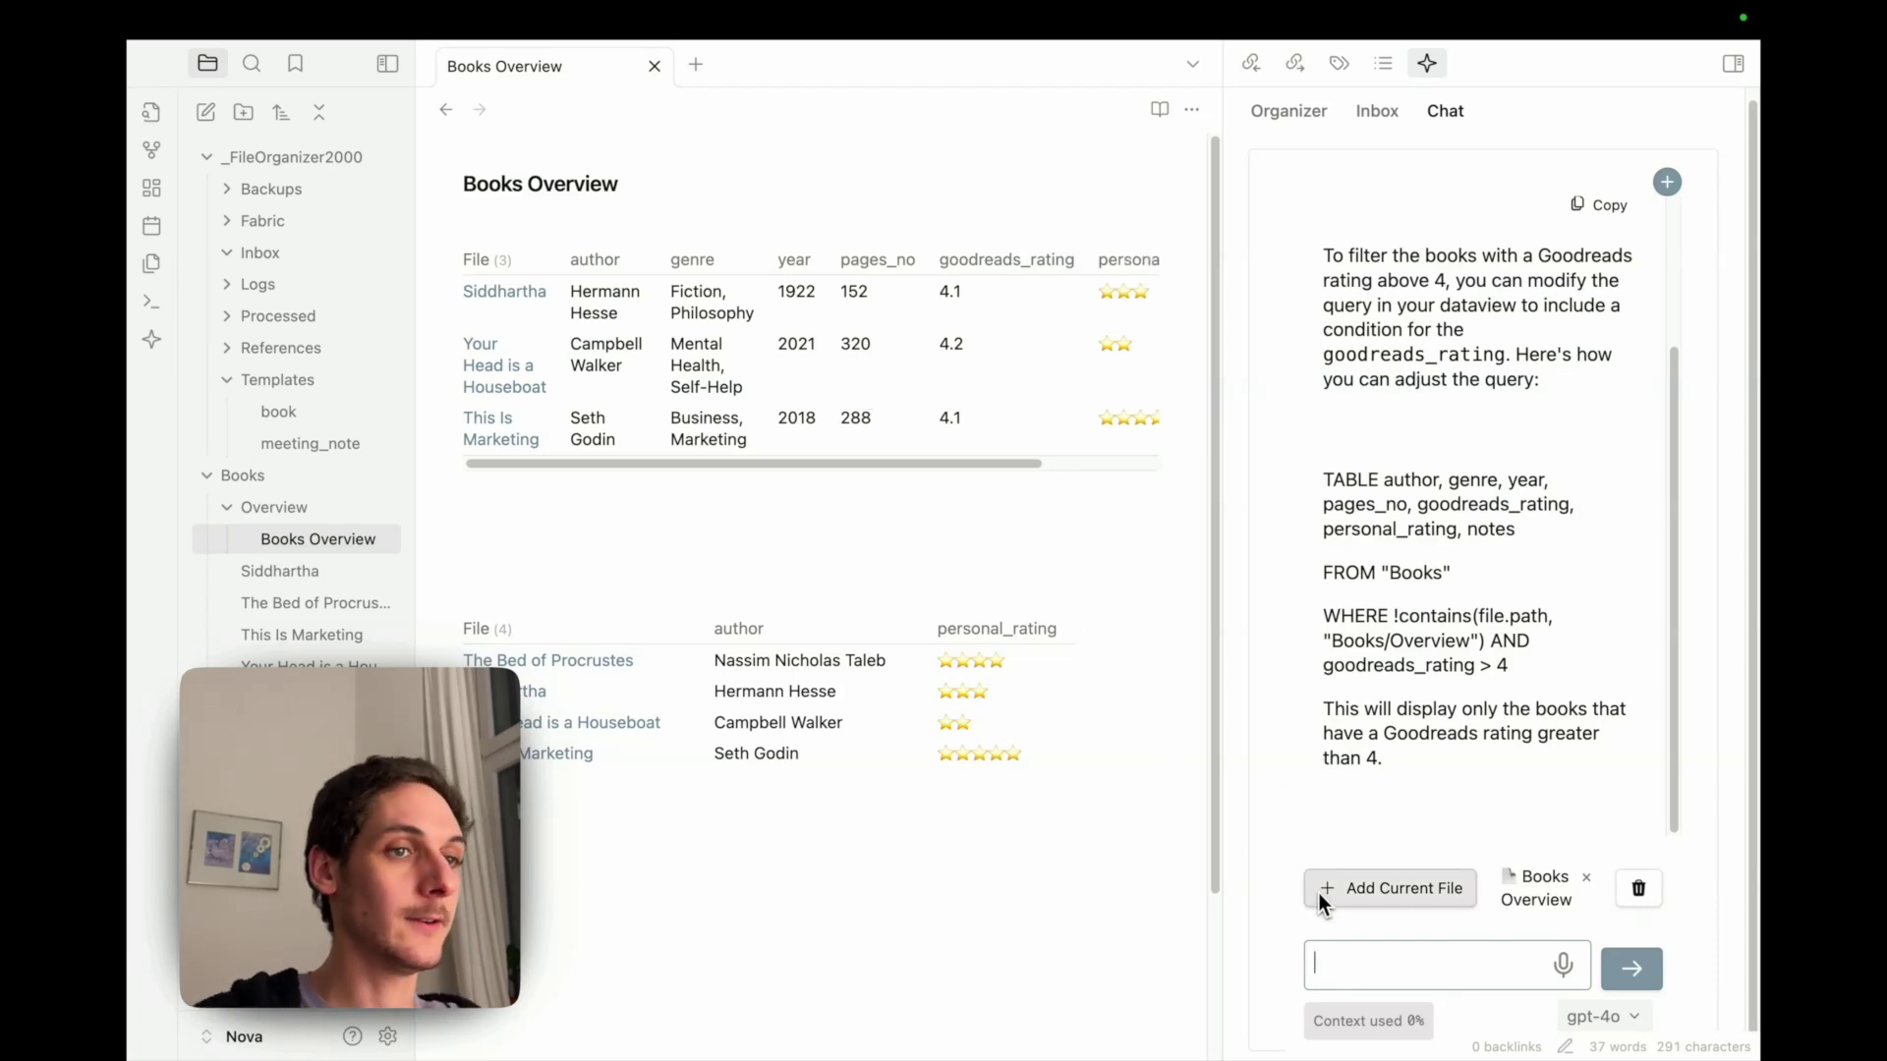
pyautogui.write('and only max pages')
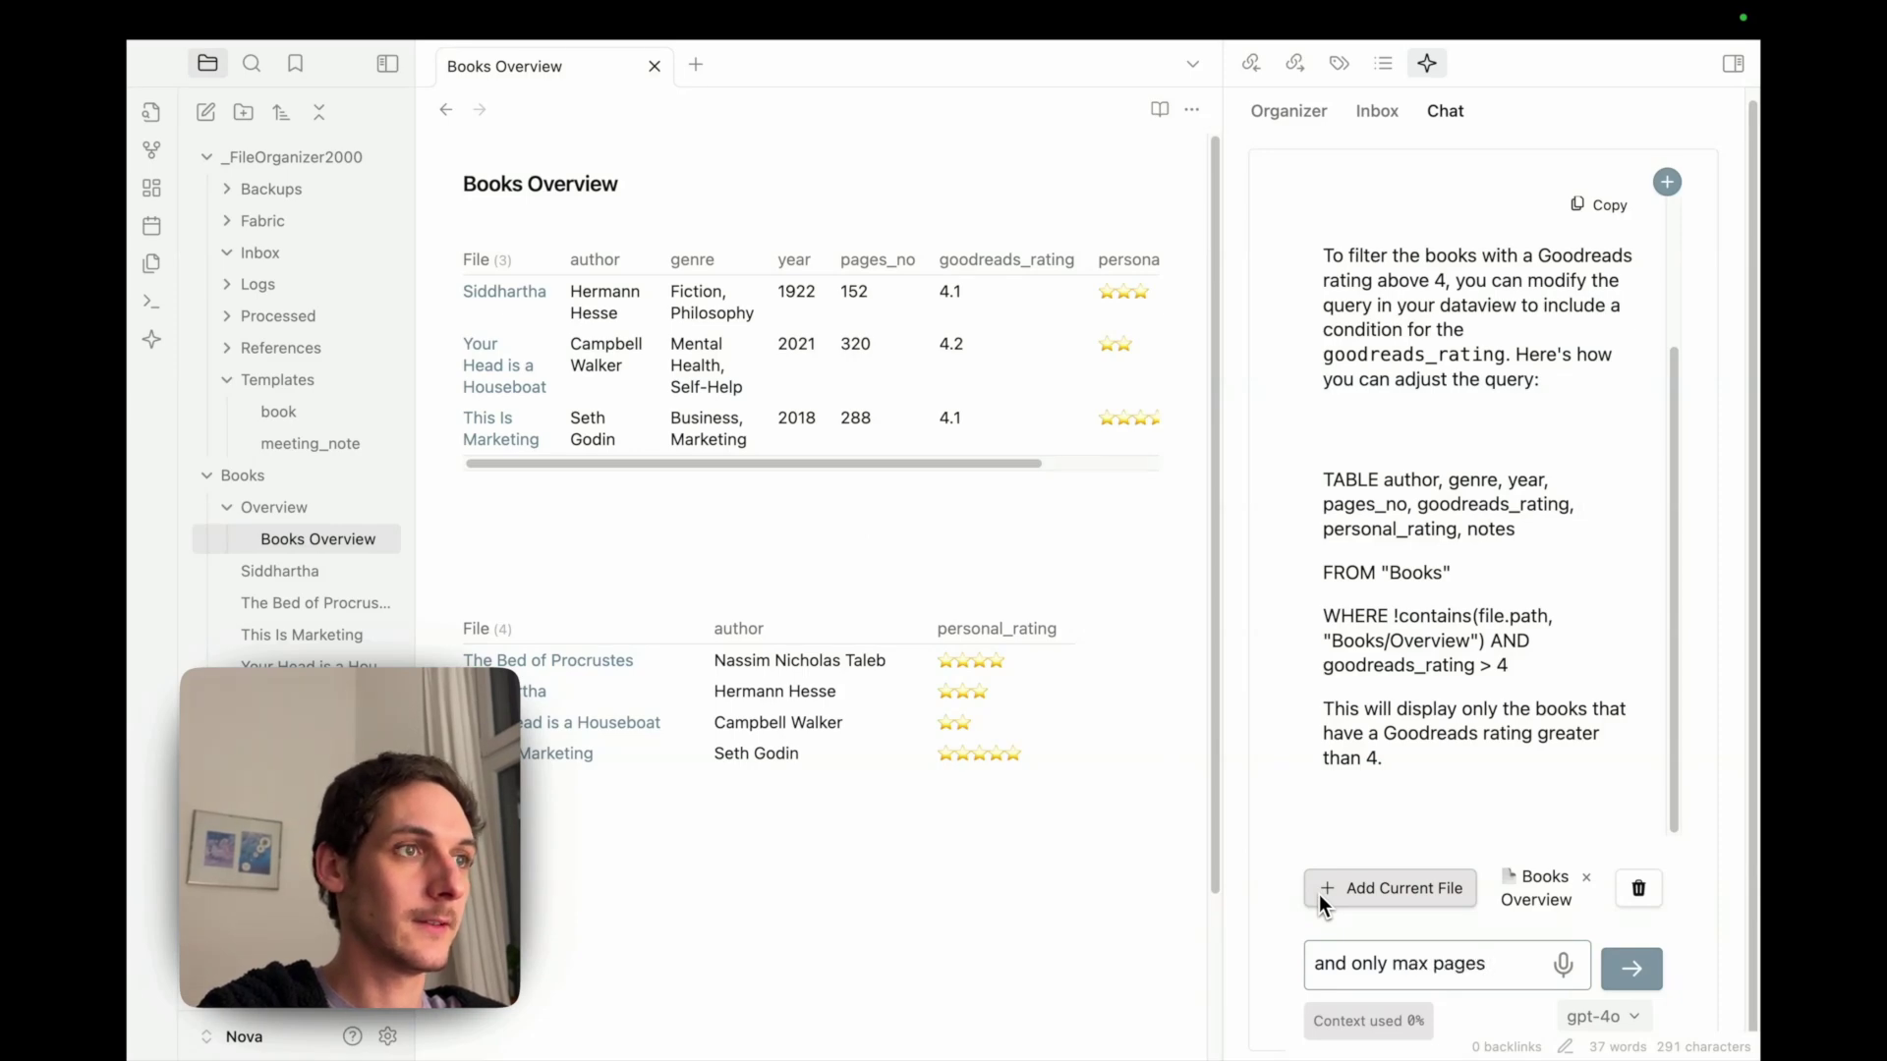
pyautogui.write(' 200')
pyautogui.press('Return')
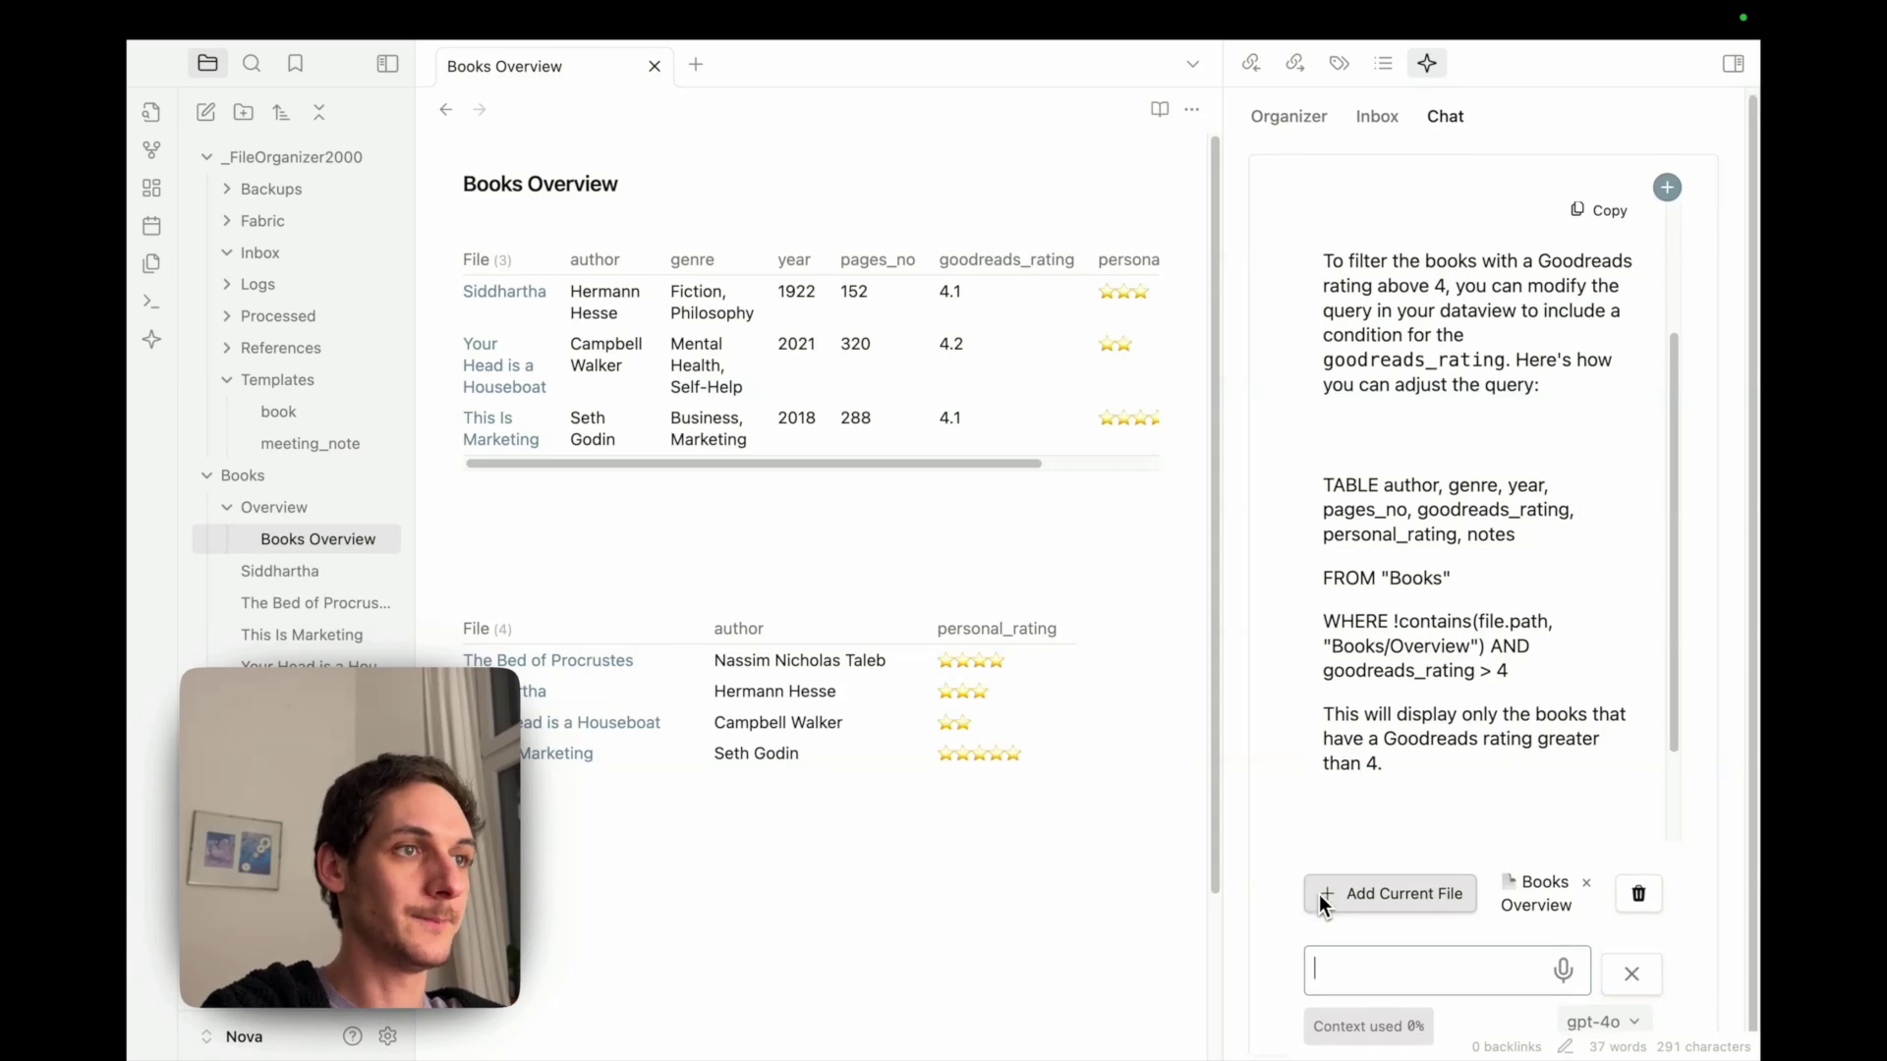
pyautogui.scroll(-2, 1401, 651)
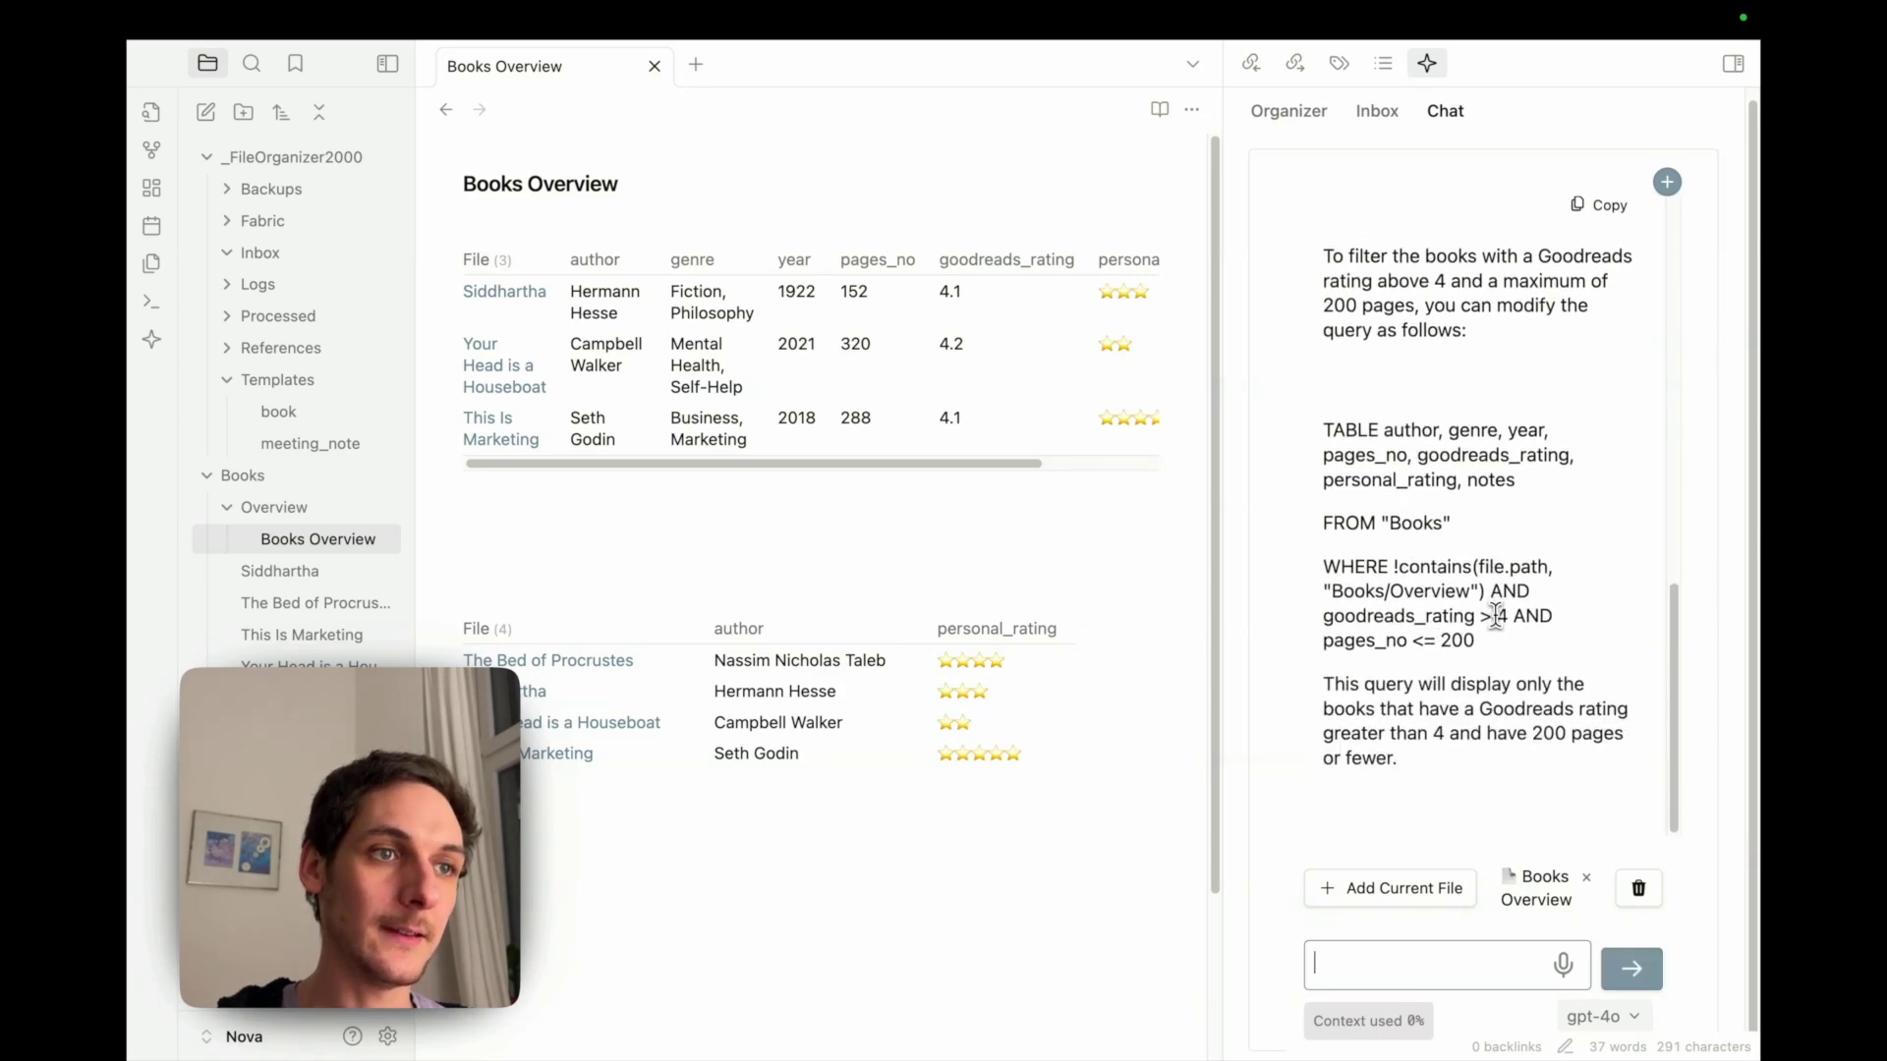
pyautogui.moveTo(1514, 619); pyautogui.dragTo(1546, 651)
pyautogui.press('super+c')
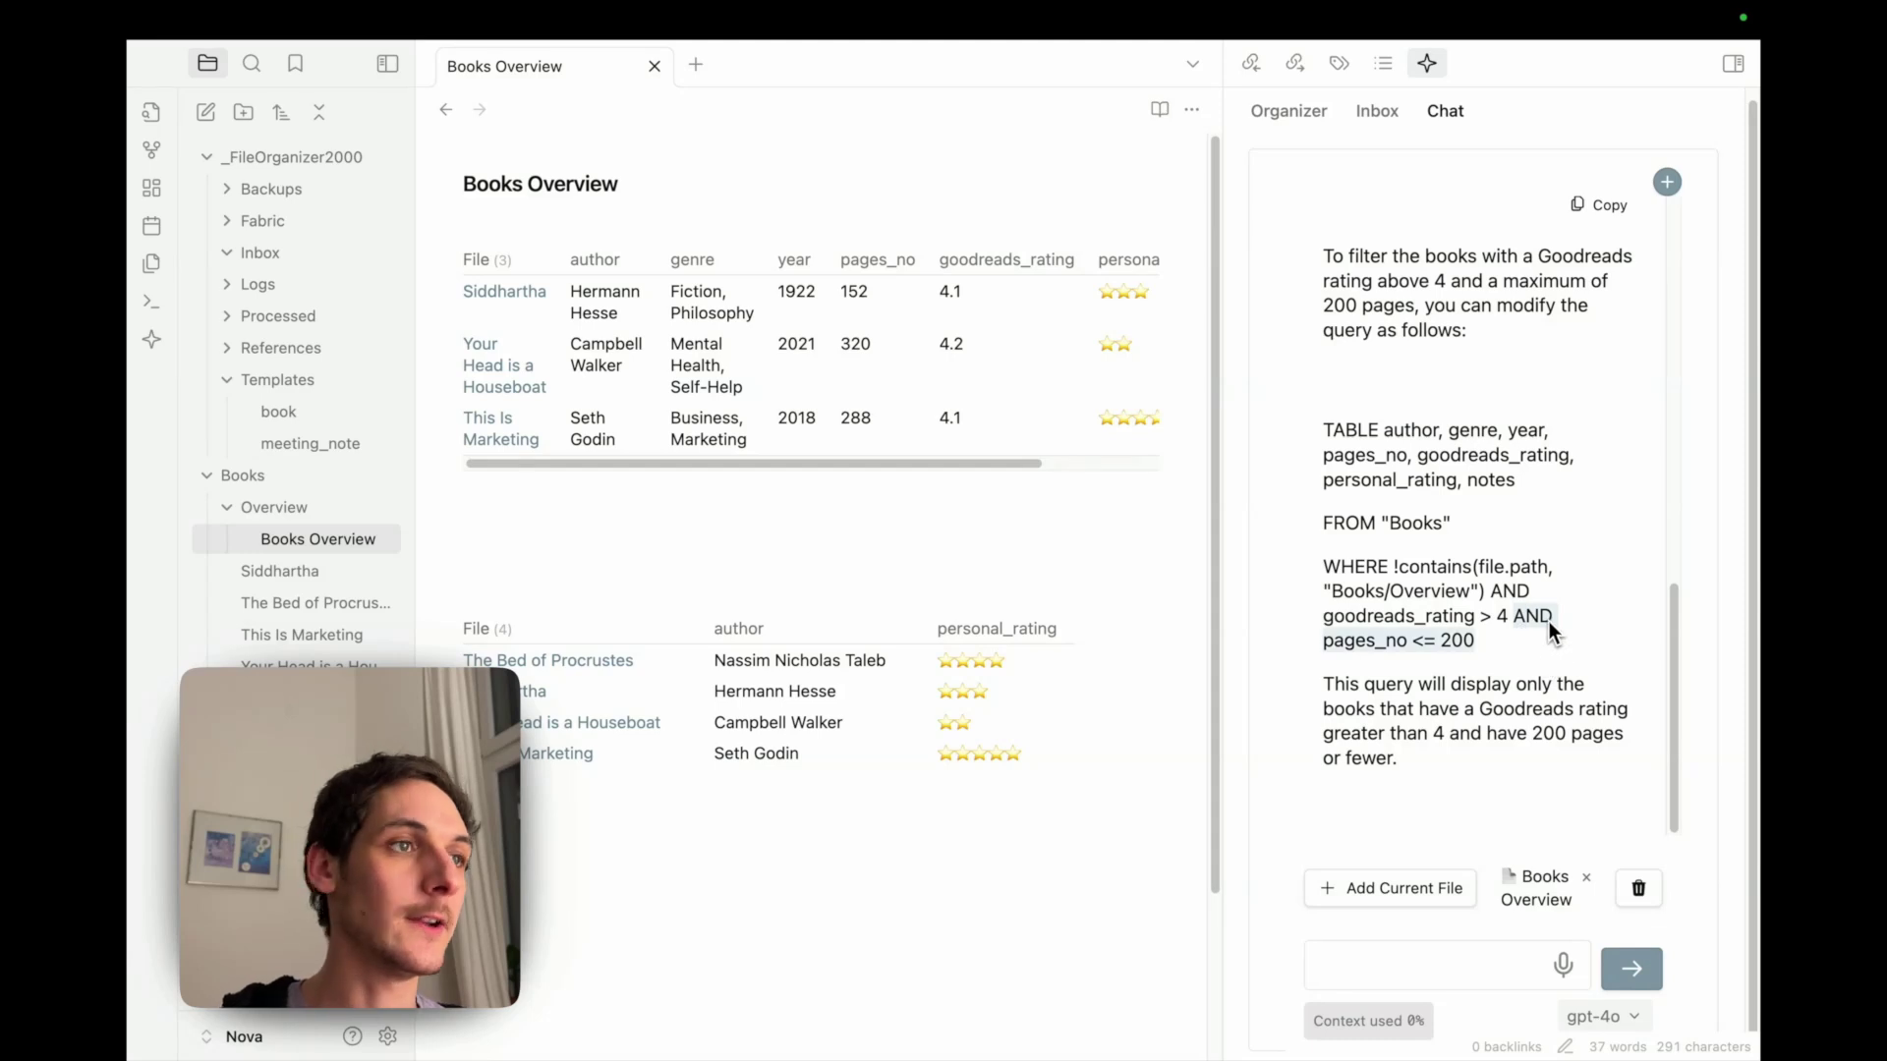
# Step: Paste 'AND pages_no <= 200' after the '> 4' condition in the table query
pyautogui.click(1127, 274)
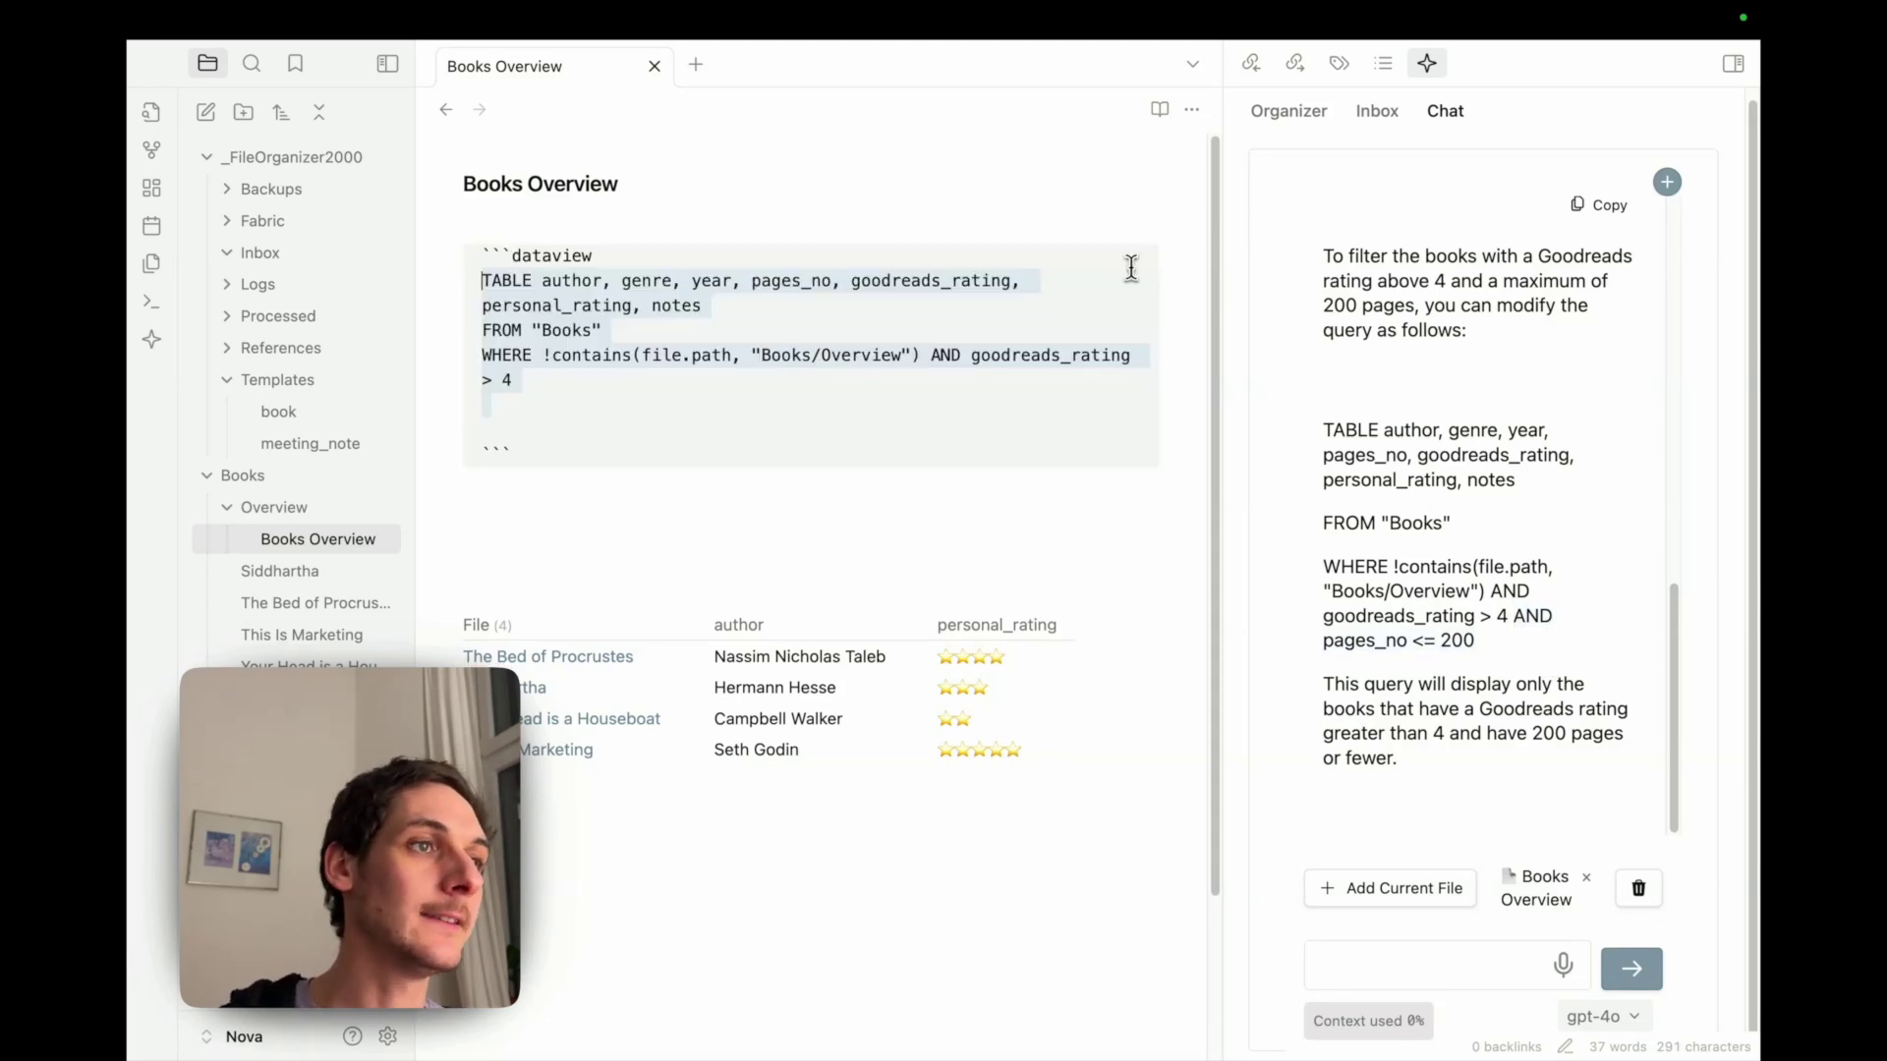
pyautogui.click(734, 384)
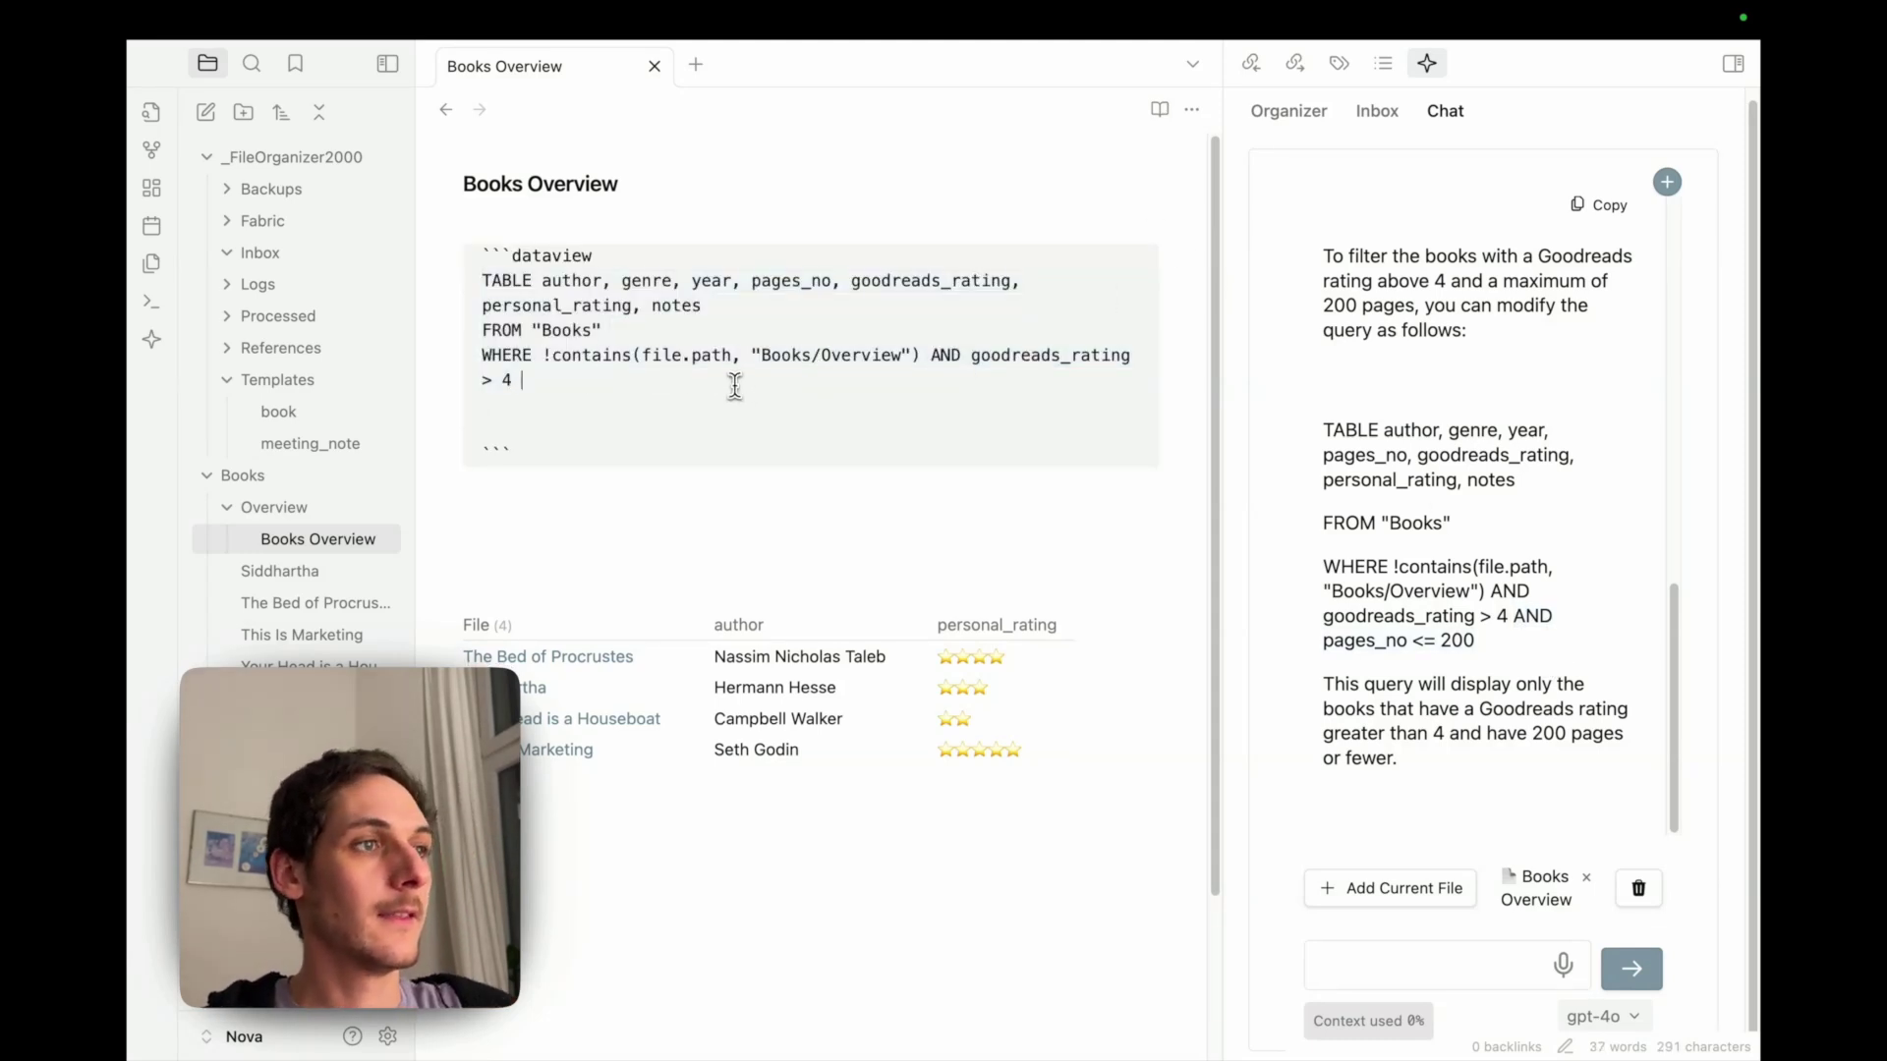
pyautogui.press('super+v')
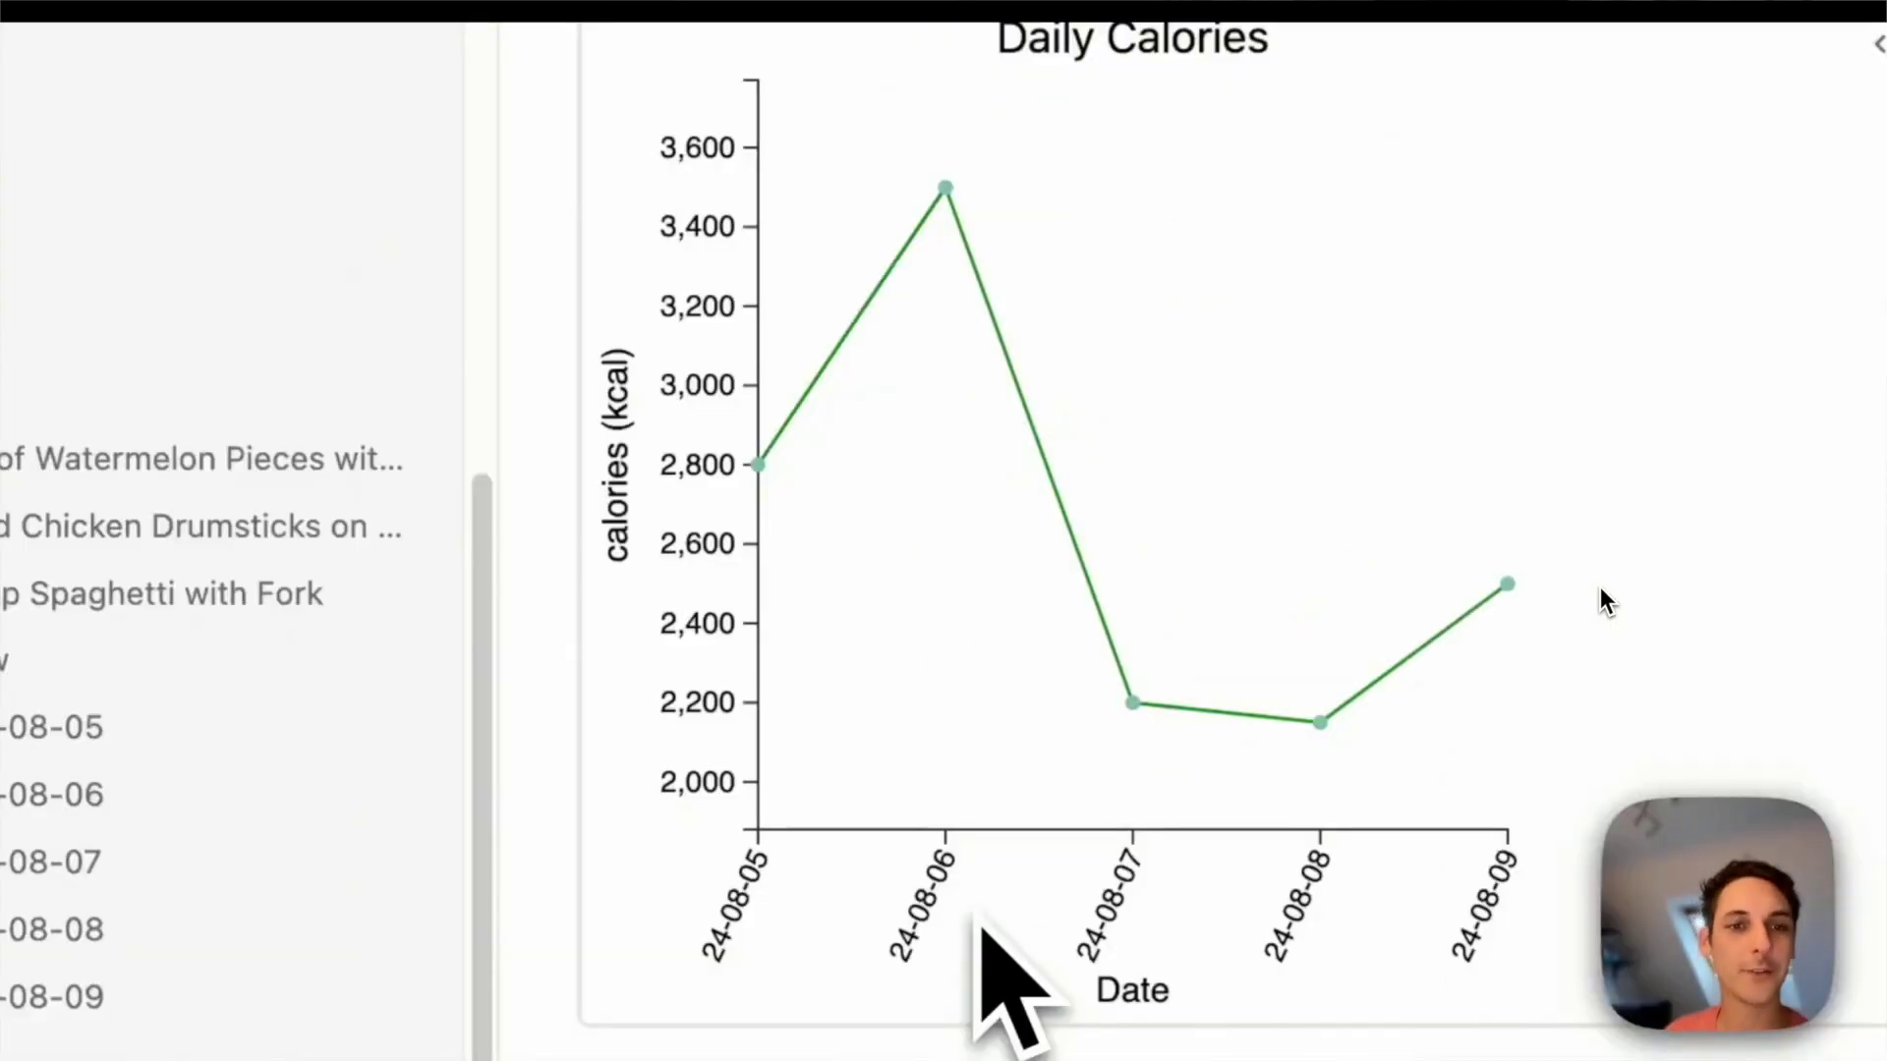
# Step: Play the 'Obsidian + AI: How I keep track of my calorie intake' video
pyautogui.click(662, 500)
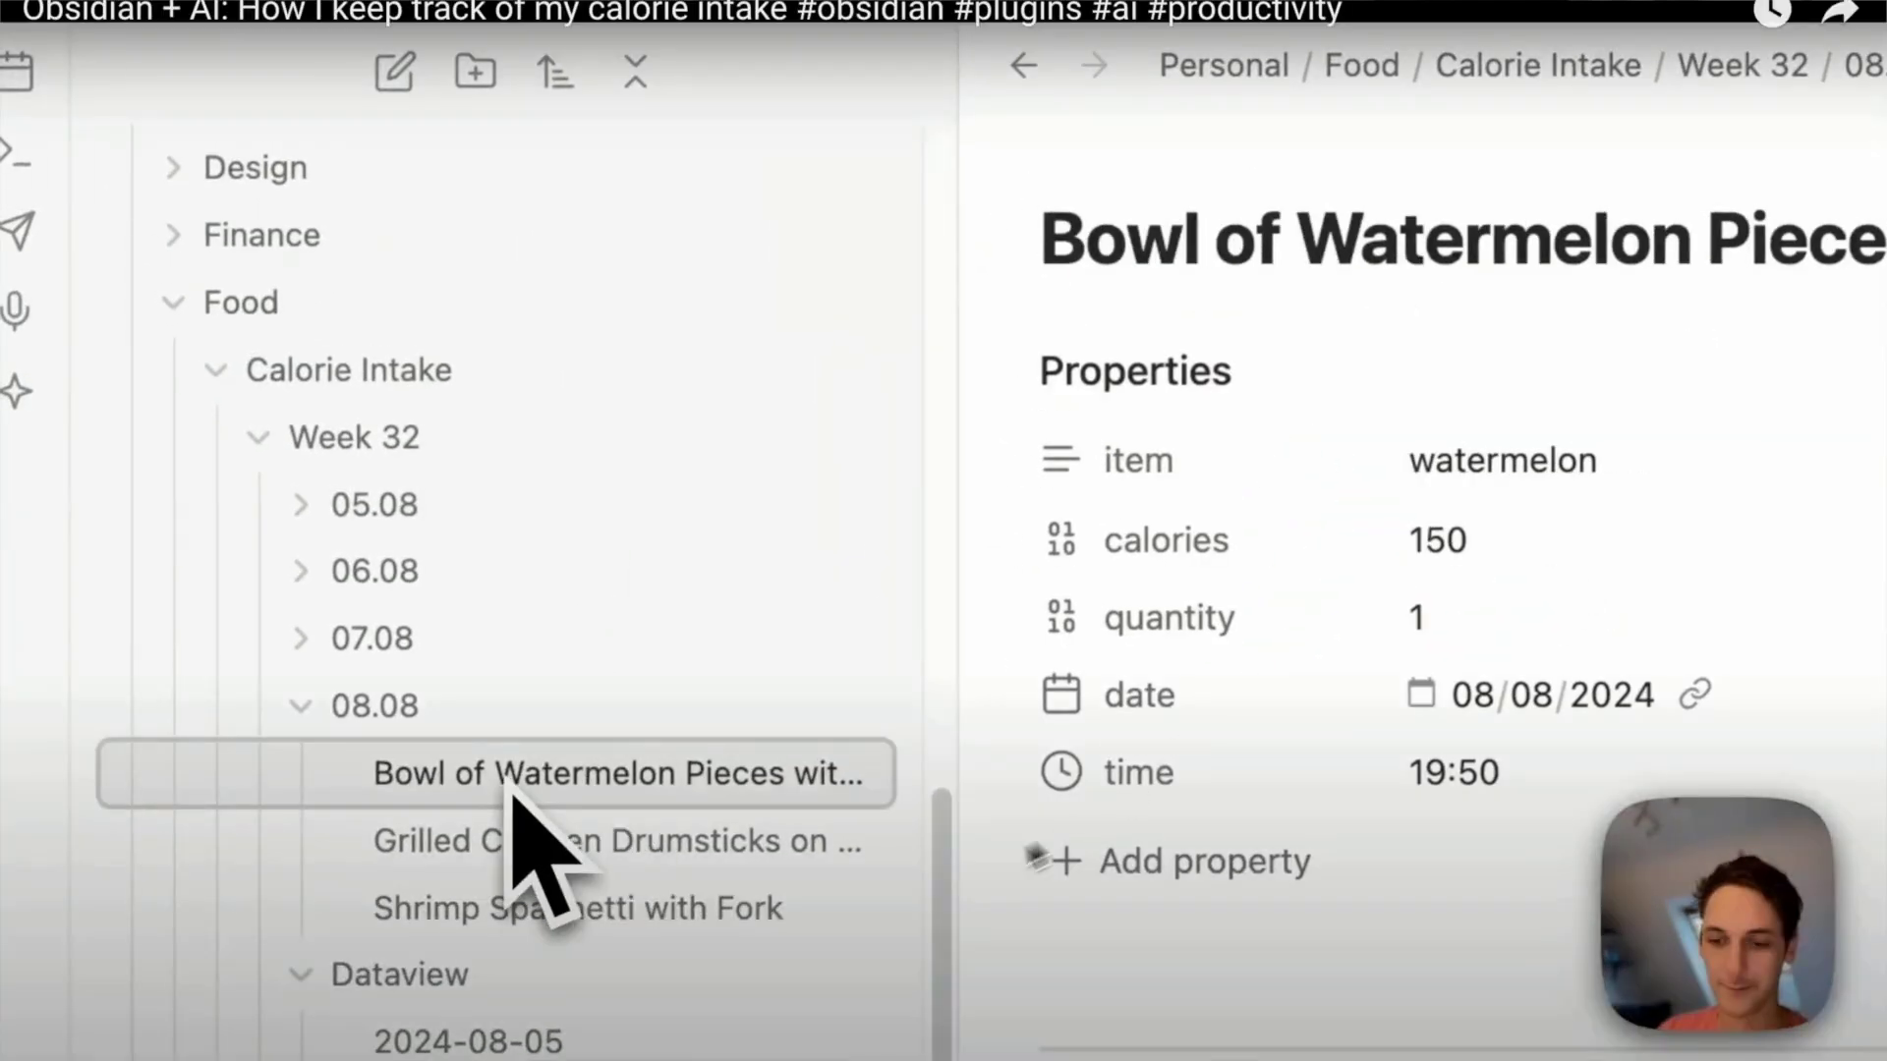